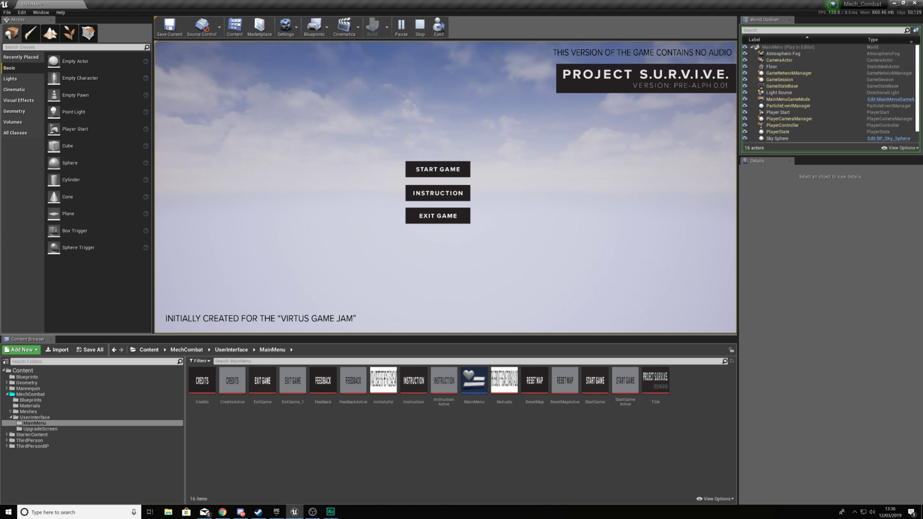
- Stop the play session and add an On Clicked event for the START GAME button in the MainMenu widget
key("Escape")
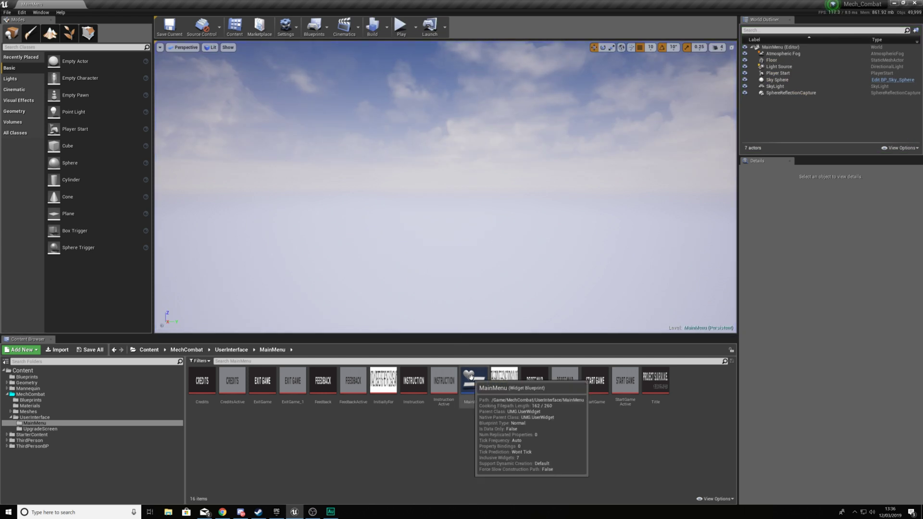
double_click(472, 375)
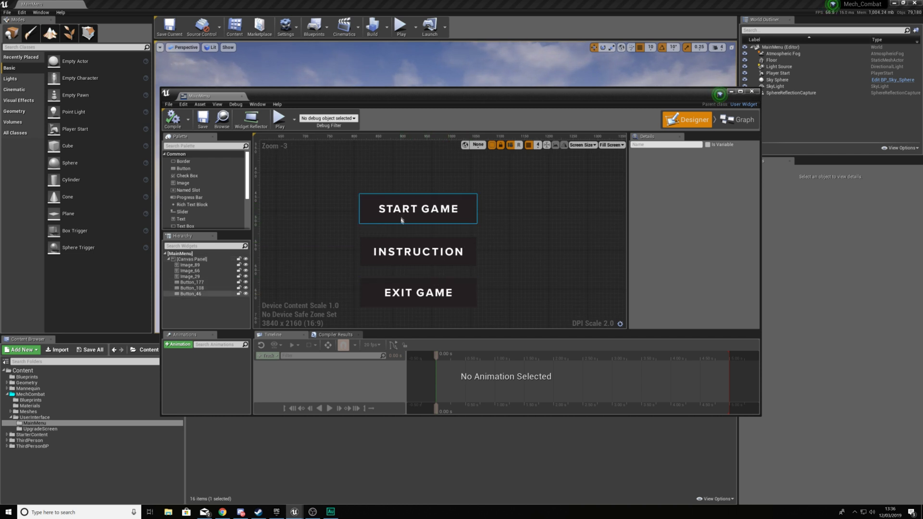
left_click(420, 218)
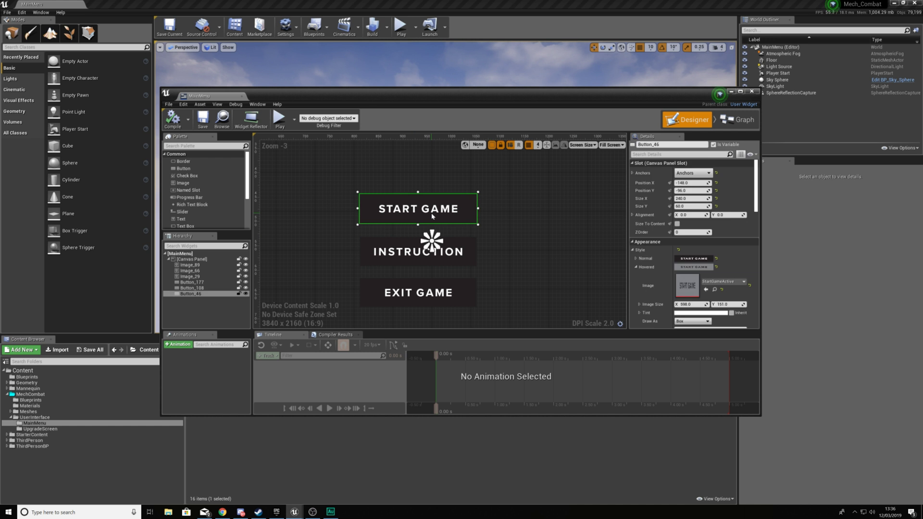
scroll(728, 193, "down", 1)
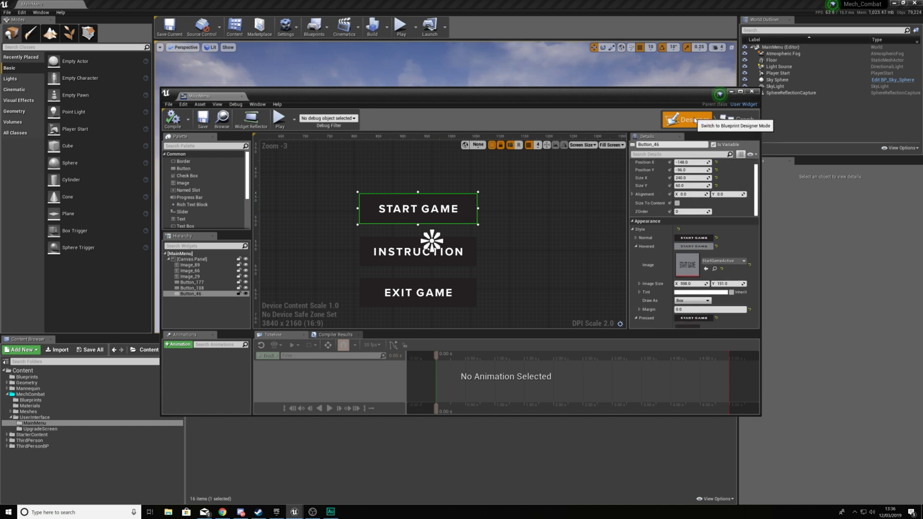
scroll(754, 265, "down", 5)
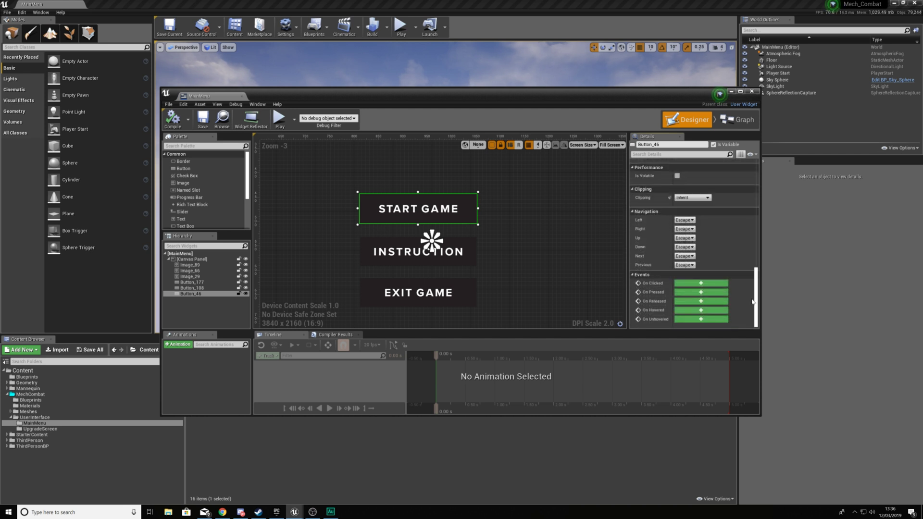
left_click(686, 285)
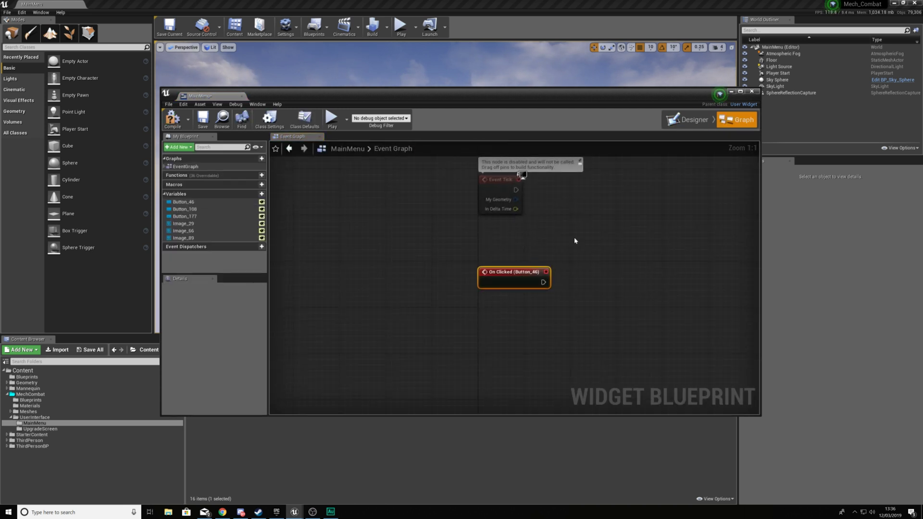
- Connect an Open Level node to the START GAME button's On Clicked event and place it beside the event
right_click_drag(575, 241, 380, 255)
left_click_drag(347, 300, 480, 271)
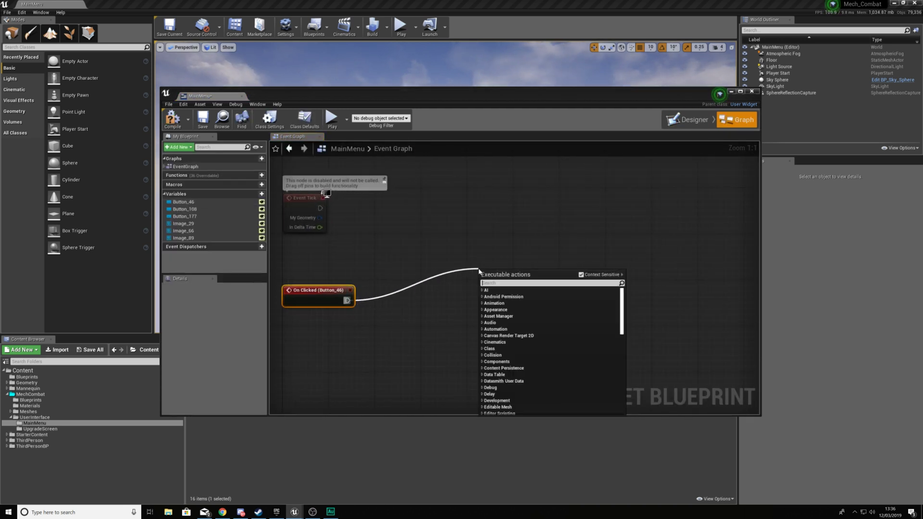
type("open level")
key("Return")
left_click_drag(515, 278, 526, 261)
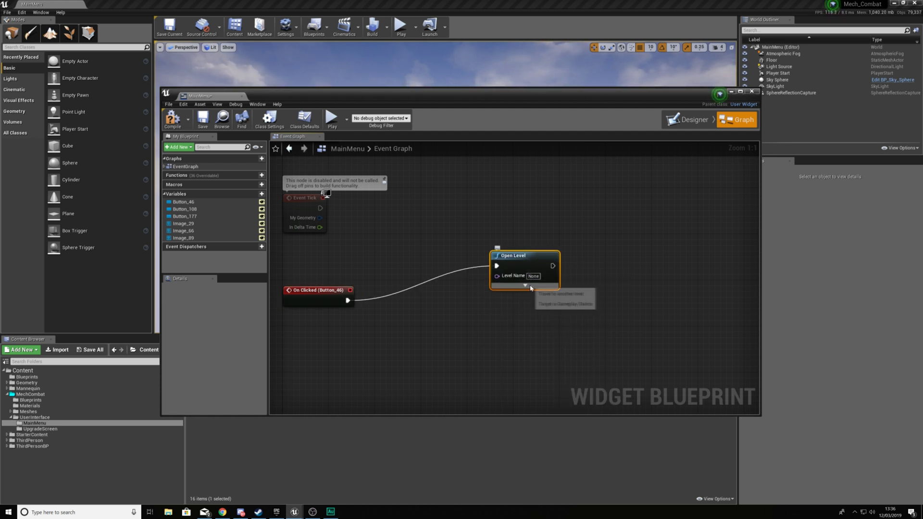
- Look up the gameplay level's name among the project's levels and set the Open Level node's Level Name to Level1
left_click(528, 286)
left_click(534, 276)
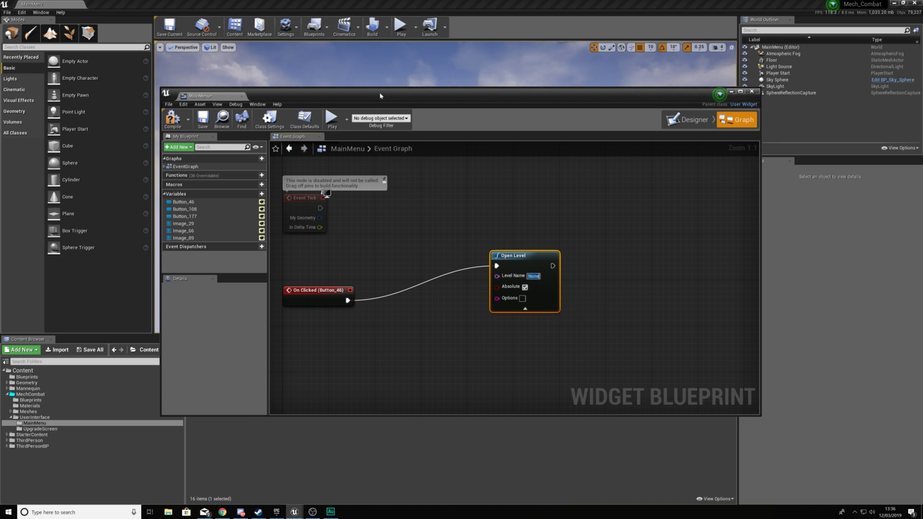
left_click_drag(379, 96, 461, 172)
left_click(7, 13)
left_click(25, 34)
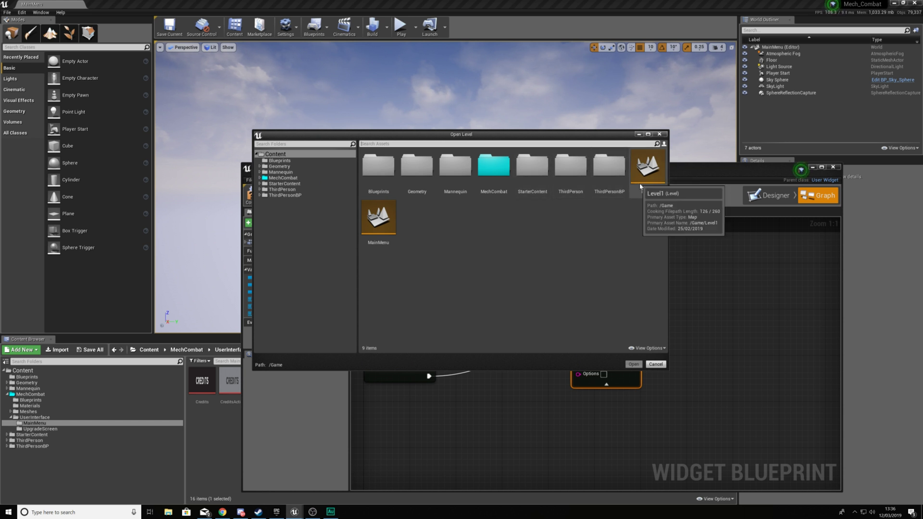
left_click(657, 366)
type("Level")
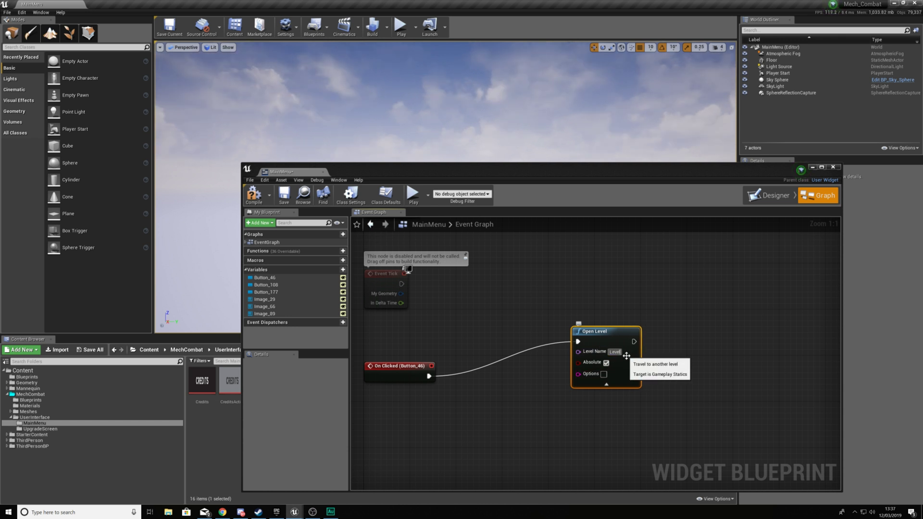
type("1")
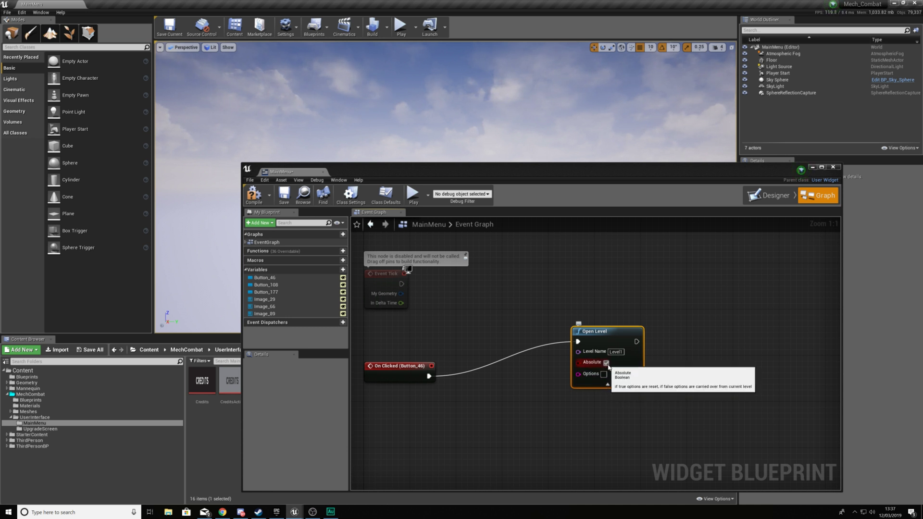
left_click(608, 385)
left_click(556, 366)
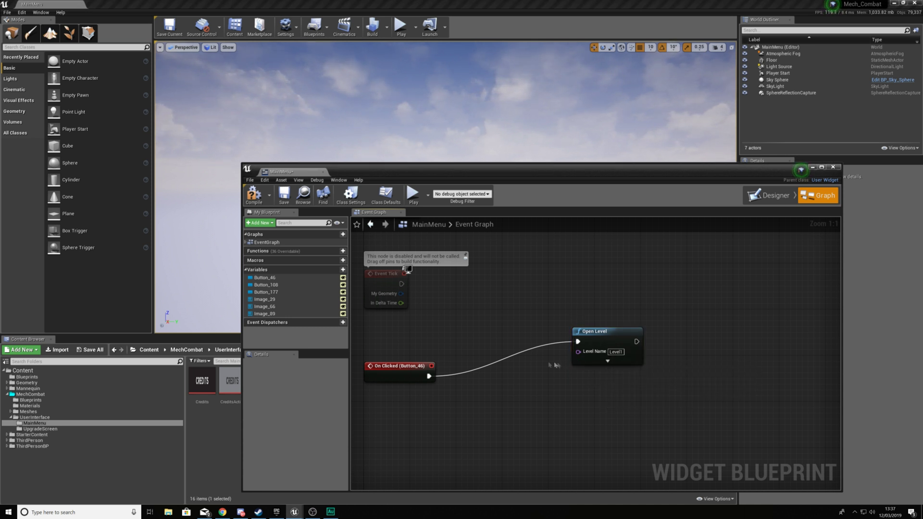
- Close the widget editor, play the level to test the START GAME button, and stop the session
left_click(323, 172)
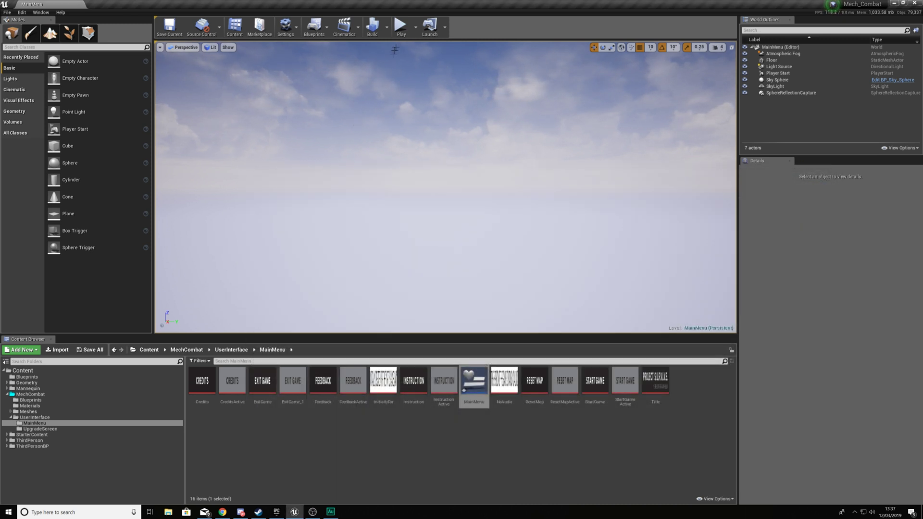
left_click(401, 25)
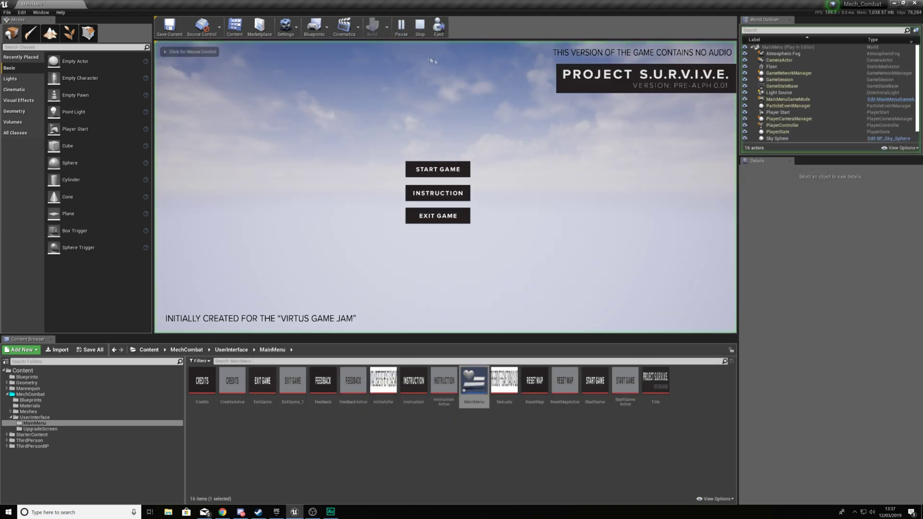
left_click(440, 170)
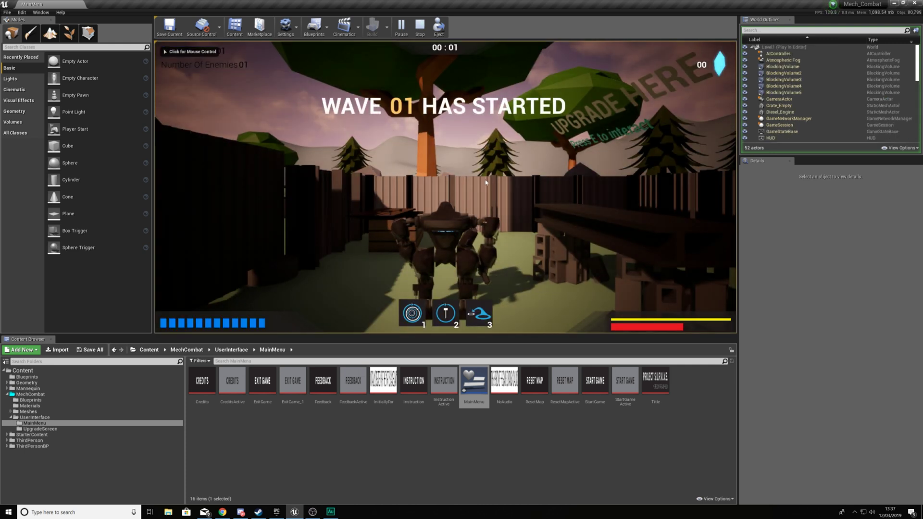
key("w")
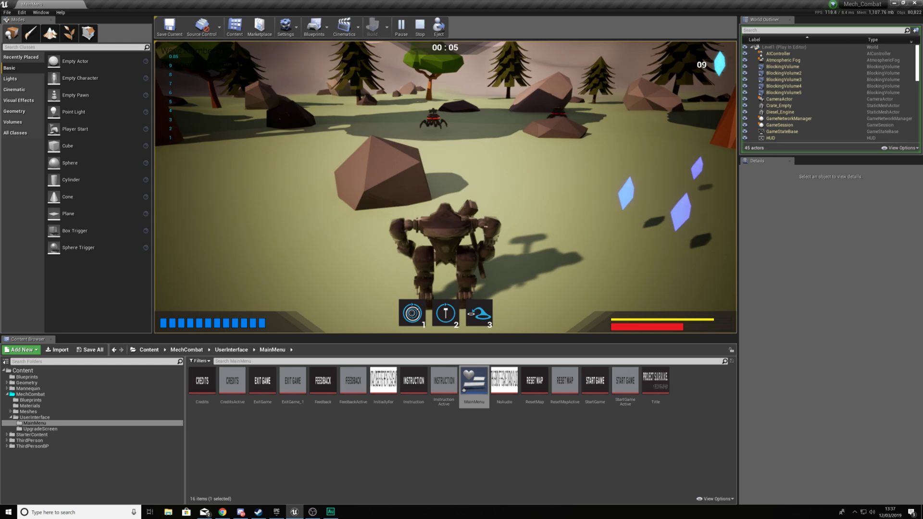
key("Escape")
- Reopen the MainMenu widget and add an On Clicked event for the EXIT GAME button
double_click(474, 376)
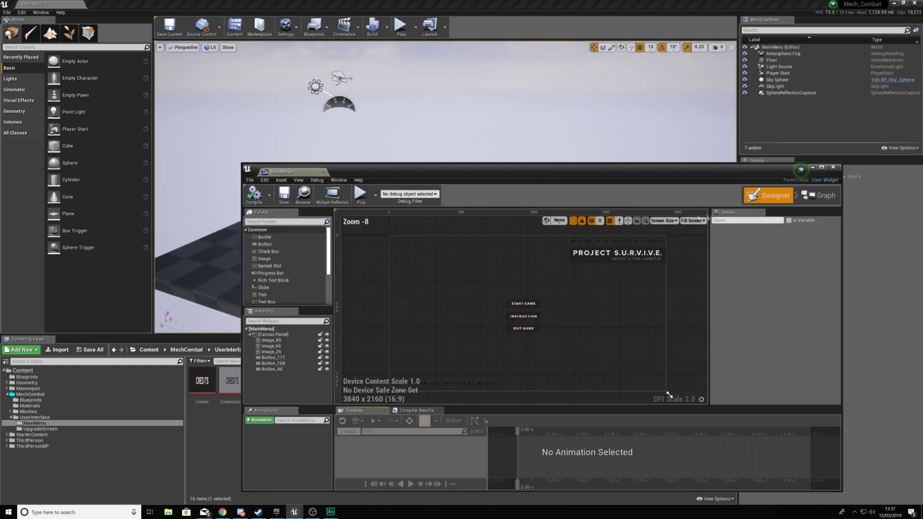
left_click(523, 329)
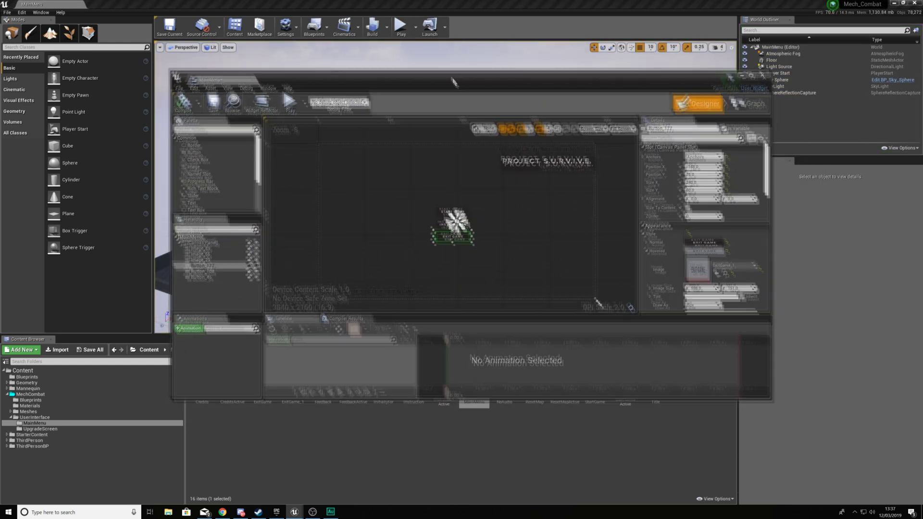
left_click_drag(526, 173, 446, 68)
left_click_drag(757, 178, 755, 285)
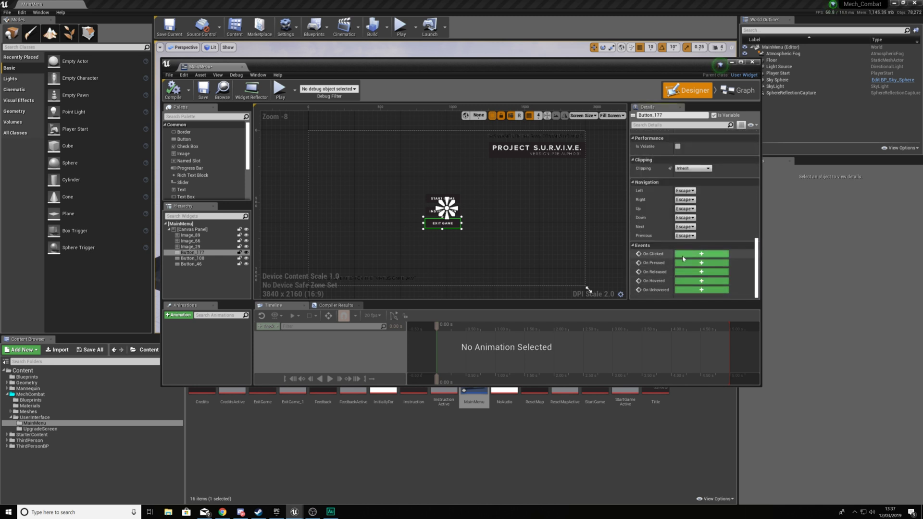
left_click(701, 253)
- Connect a Quit Game node to the EXIT GAME button's On Clicked event and position it beside the event
right_click_drag(586, 254, 471, 260)
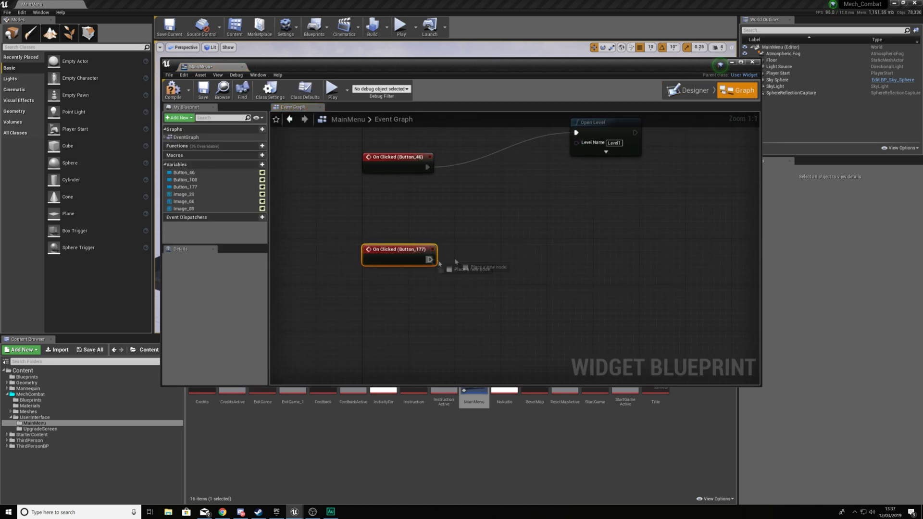
left_click_drag(429, 260, 597, 236)
type("quit")
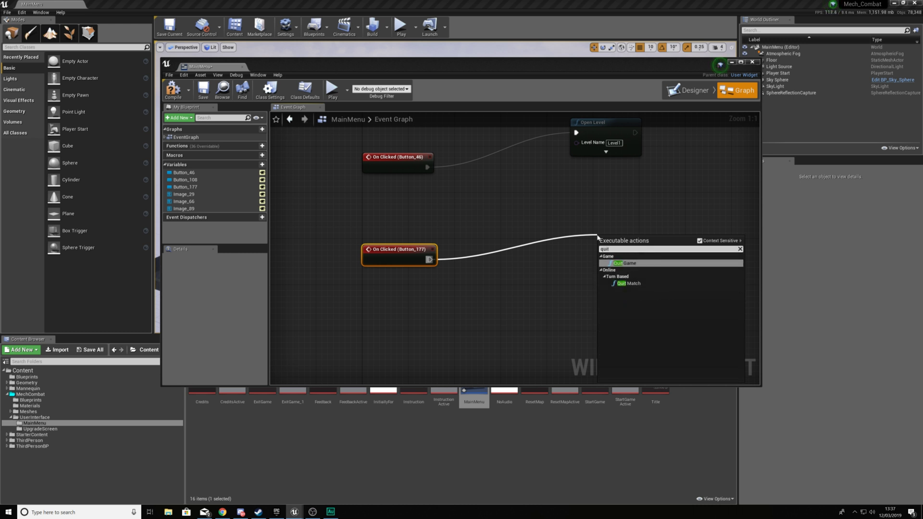
left_click(624, 264)
left_click_drag(612, 255, 624, 249)
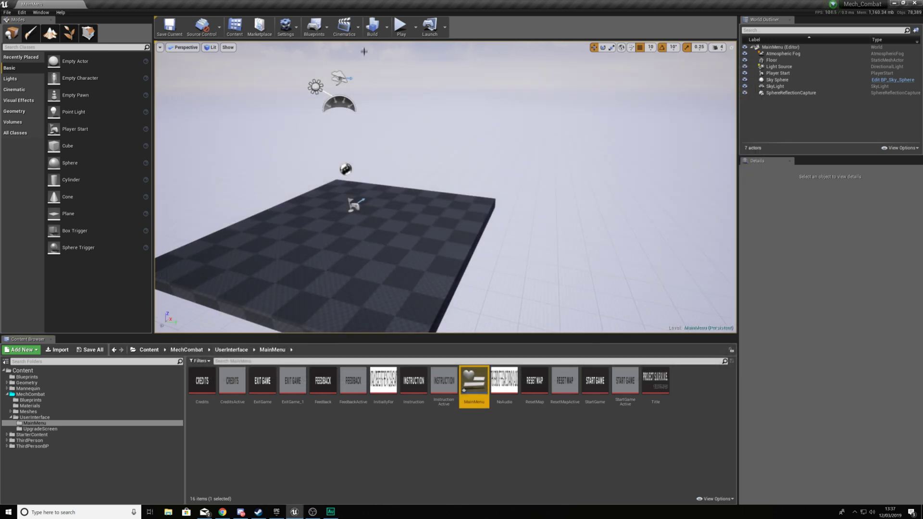
- Play the main menu level and test the EXIT GAME button twice
left_click(401, 25)
left_click(455, 217)
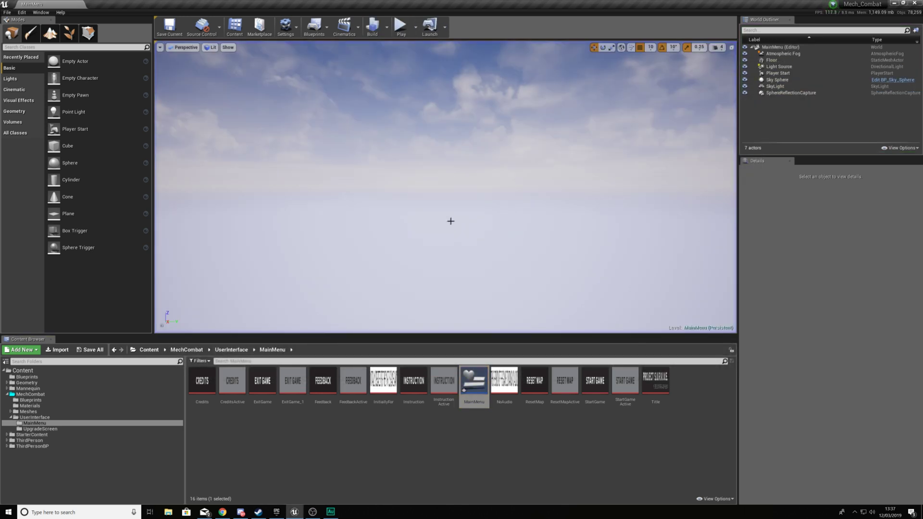
left_click(405, 29)
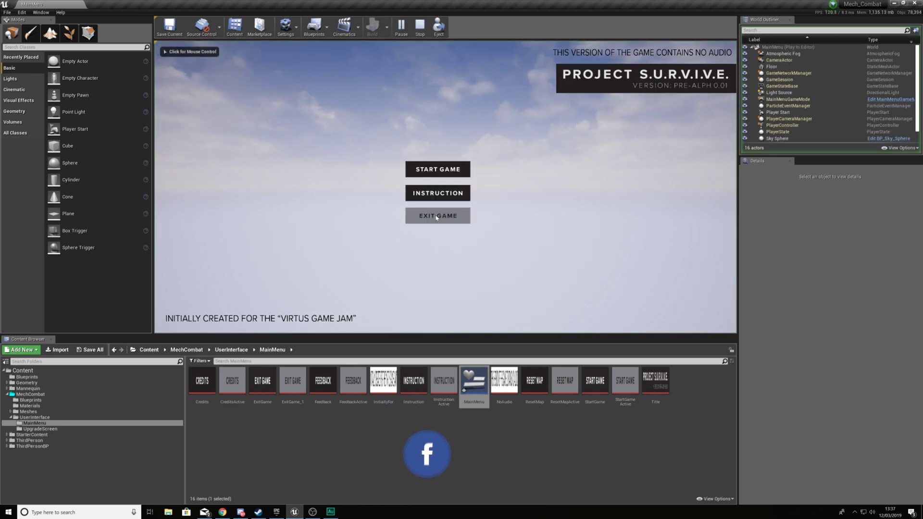
left_click(435, 215)
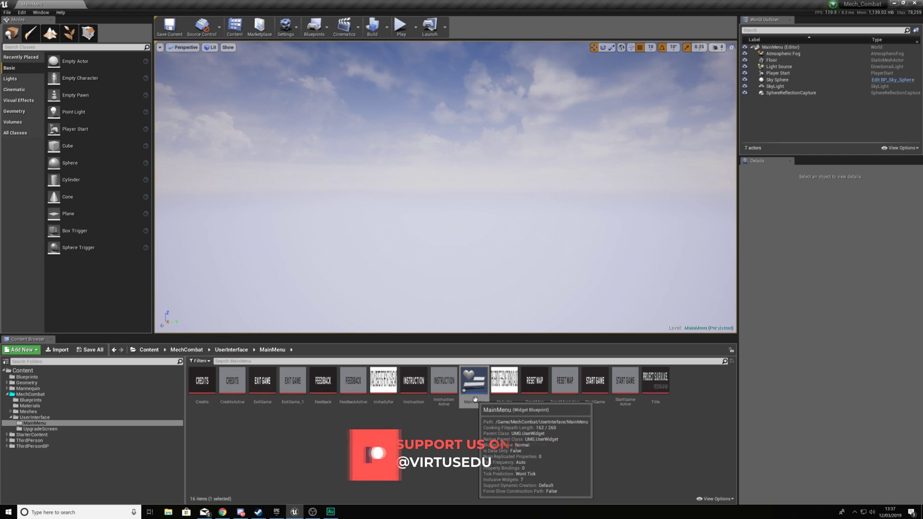
- Reopen the MainMenu widget and add an On Clicked event for the INSTRUCTION button
double_click(475, 399)
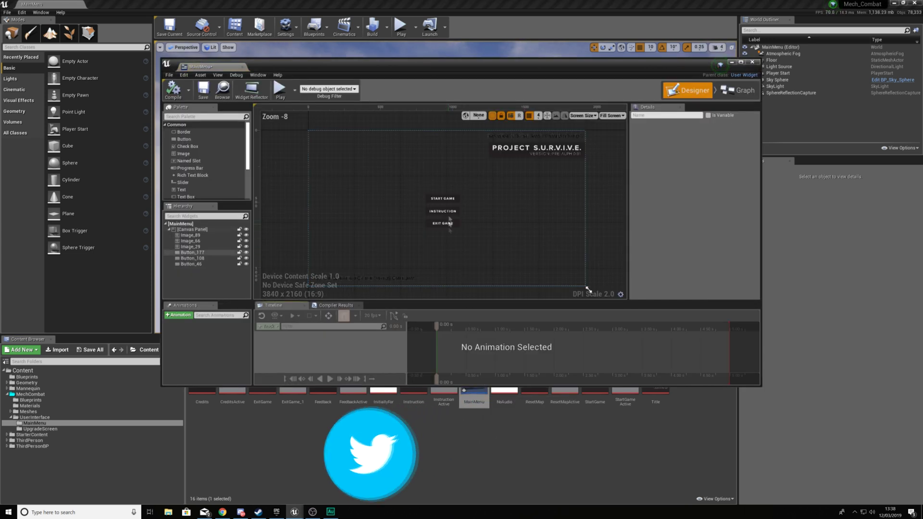
left_click(443, 211)
scroll(445, 211, "up", 7)
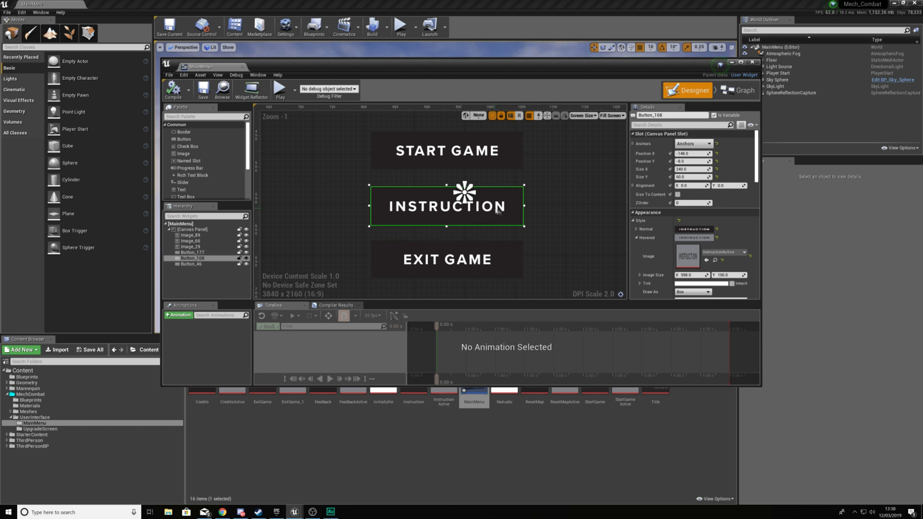
scroll(713, 271, "down", 10)
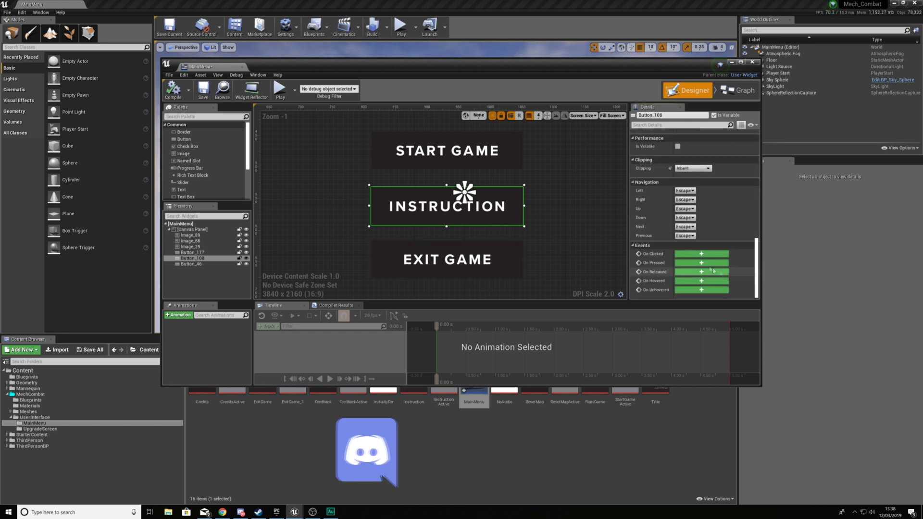
left_click(707, 254)
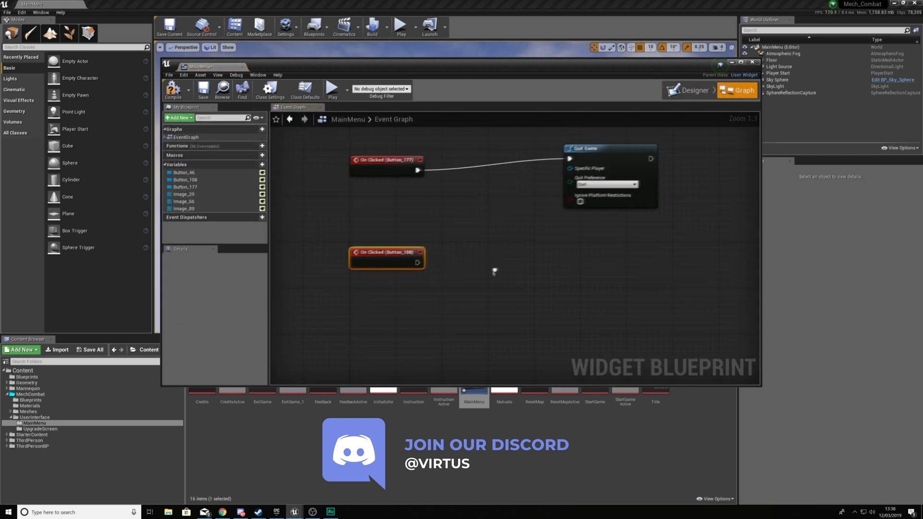
- Connect a Create Widget node to the INSTRUCTION button's On Clicked event
left_click_drag(417, 263, 537, 274)
type("create widget")
key("Return")
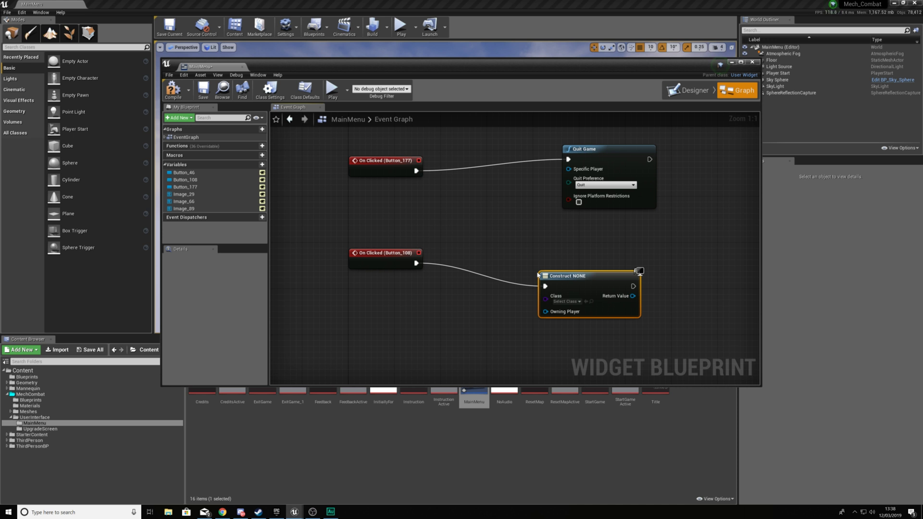
- Add an Add to Viewport node from the Create Widget node's Return Value and align it beside that node
right_click_drag(637, 258, 488, 237)
left_click_drag(483, 275, 530, 274)
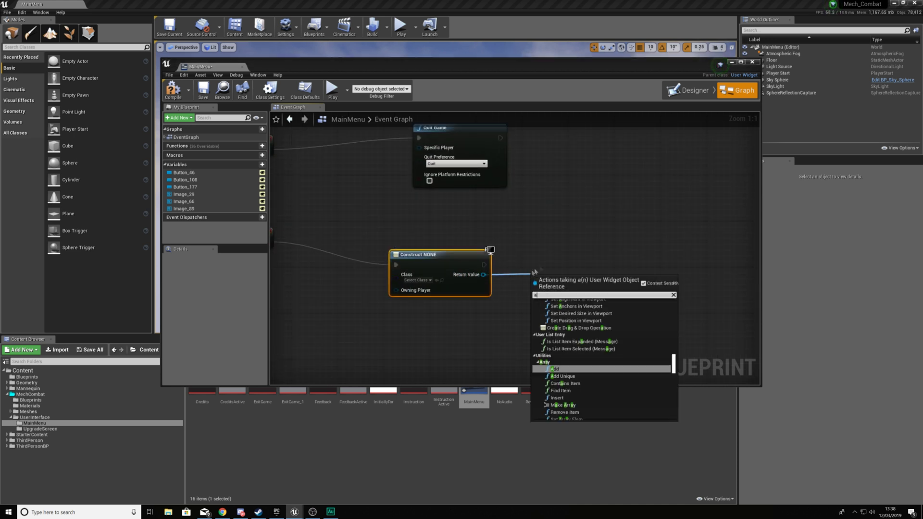
type("add to viewpor")
key("Return")
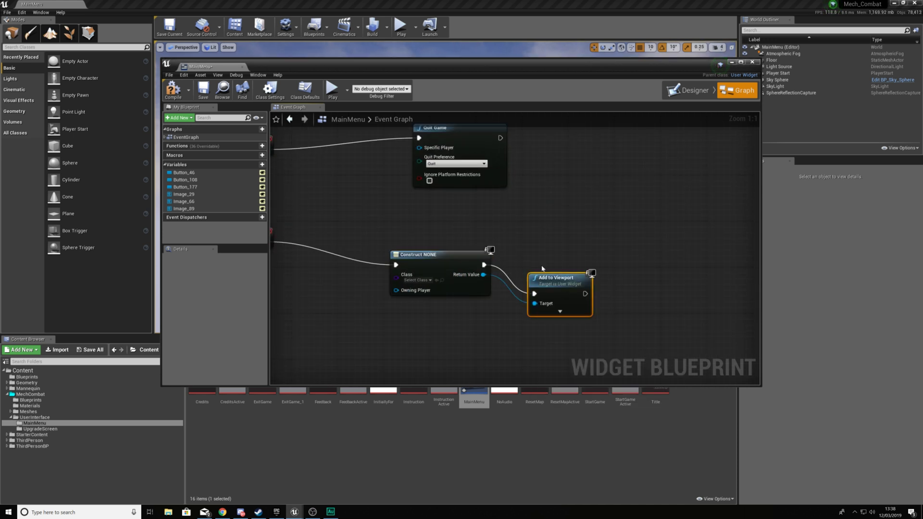
left_click_drag(558, 276, 568, 245)
- Check the widget classes available for the Create Widget node and shift the node slightly towards Add to Viewport
left_click(406, 279)
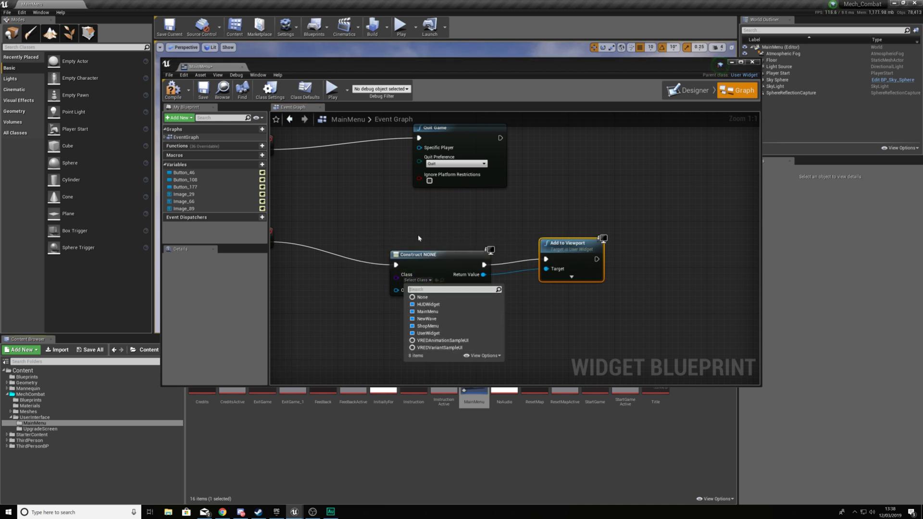
left_click(428, 255)
left_click_drag(427, 256, 455, 258)
left_click(575, 251)
- Shift the Create Widget and Add to Viewport nodes together to the right, leaving room after the INSTRUCTION button's On Clicked event
right_click_drag(407, 245, 505, 247)
left_click_drag(364, 244, 412, 249)
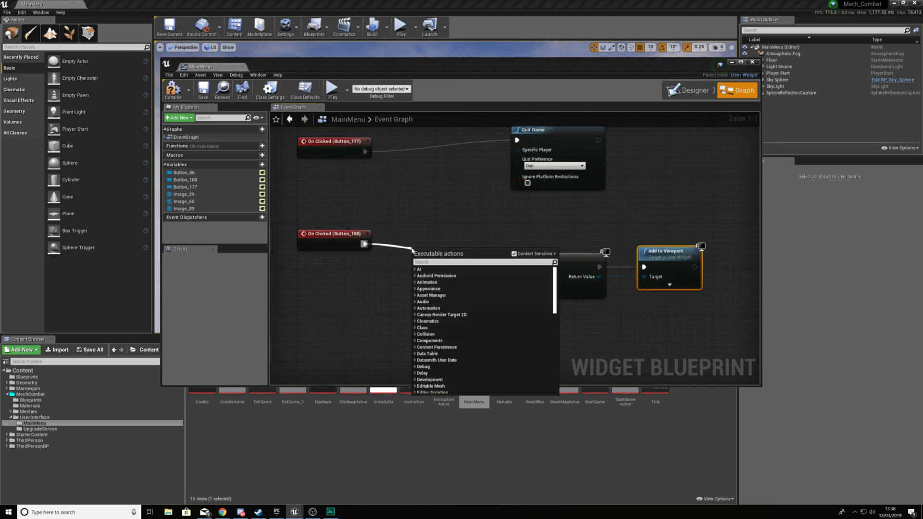
left_click(510, 230)
left_click_drag(511, 231, 668, 329)
left_click(522, 248)
left_click_drag(493, 236, 740, 367)
left_click_drag(548, 263, 639, 263)
left_click(583, 259)
- Insert a Remove from Parent node between the INSTRUCTION button's On Clicked event and the Create Widget node
left_click_drag(364, 244, 423, 259)
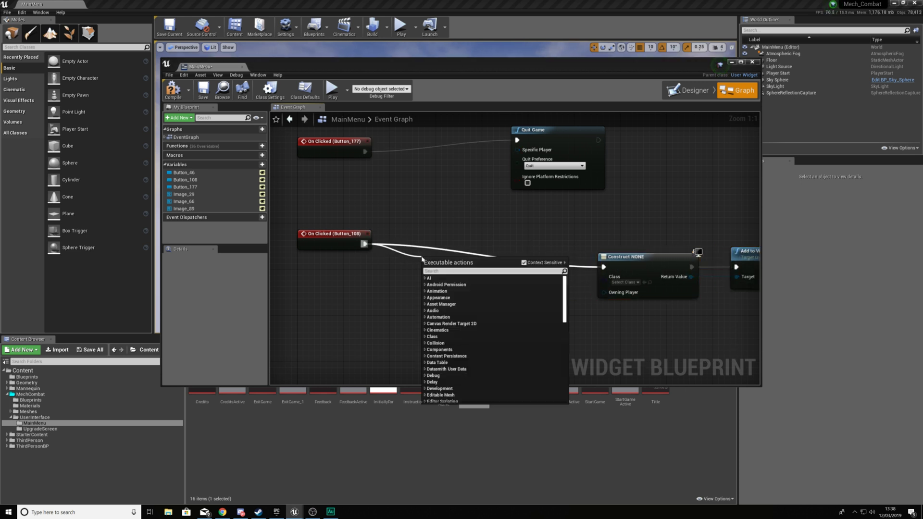
type("remove from")
key("Return")
left_click_drag(466, 277, 502, 261)
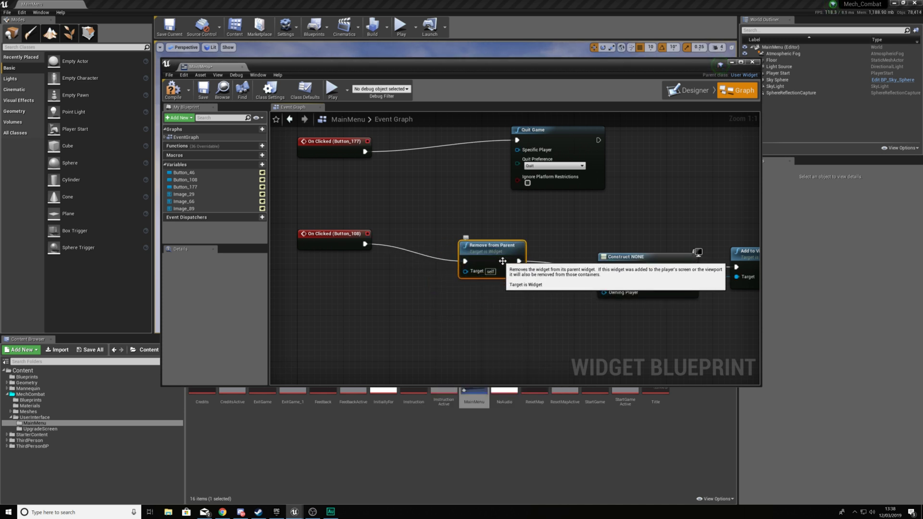
left_click(531, 310)
right_click_drag(531, 309, 374, 301)
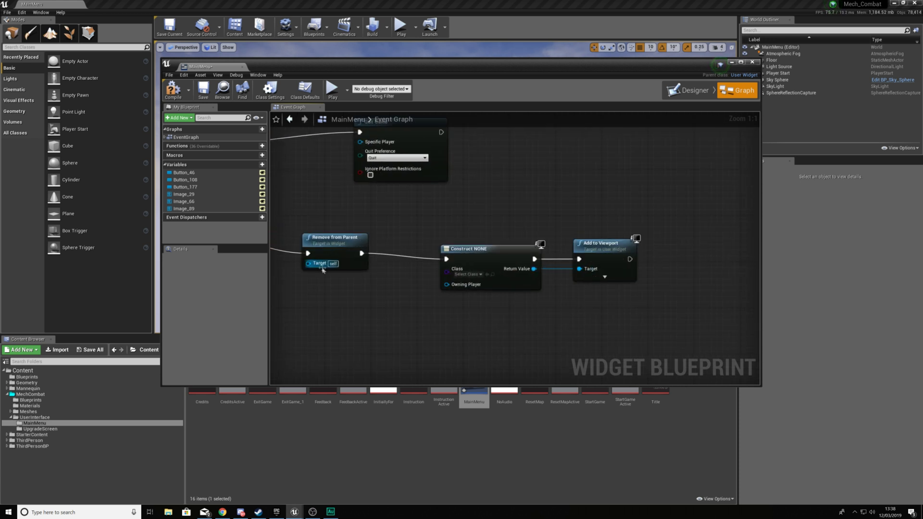
- Close the MainMenu blueprint, then create and open a Widget Blueprint named InsutrctionMenu in the MainMenu folder
left_click(752, 62)
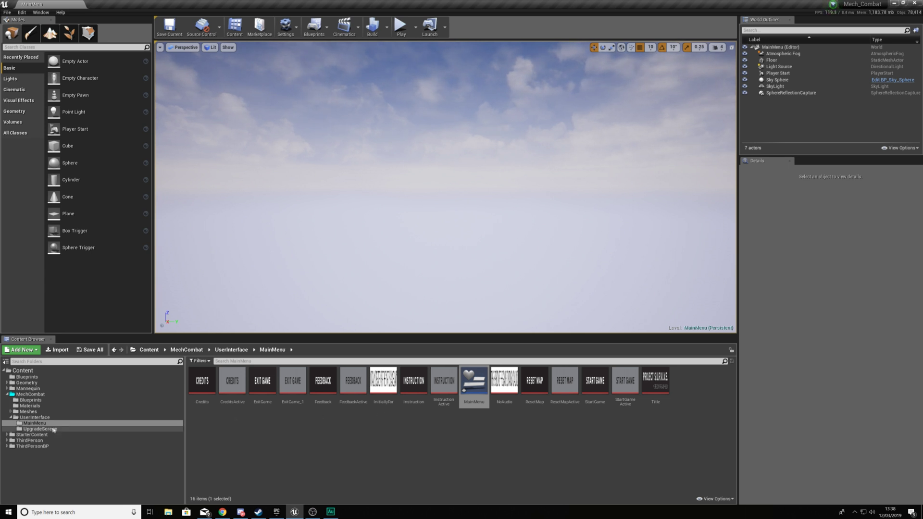
right_click(266, 427)
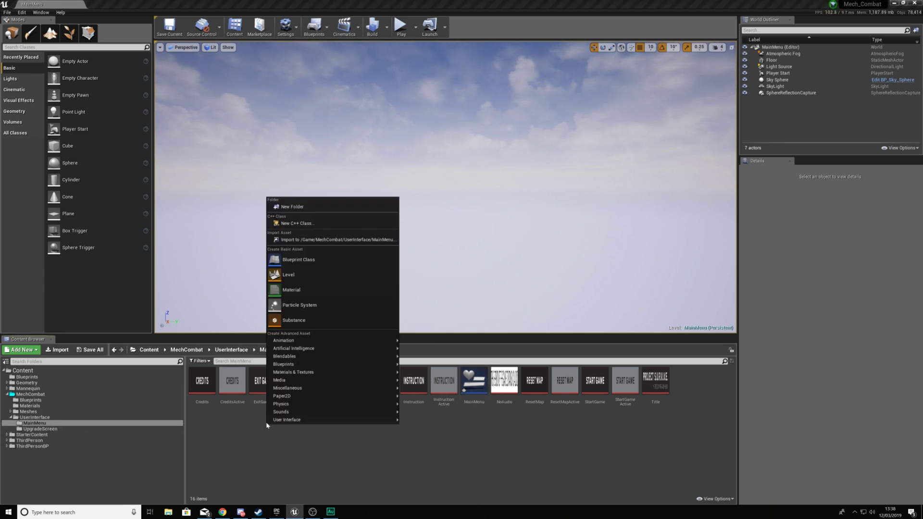
mouse_move(298, 420)
left_click(425, 470)
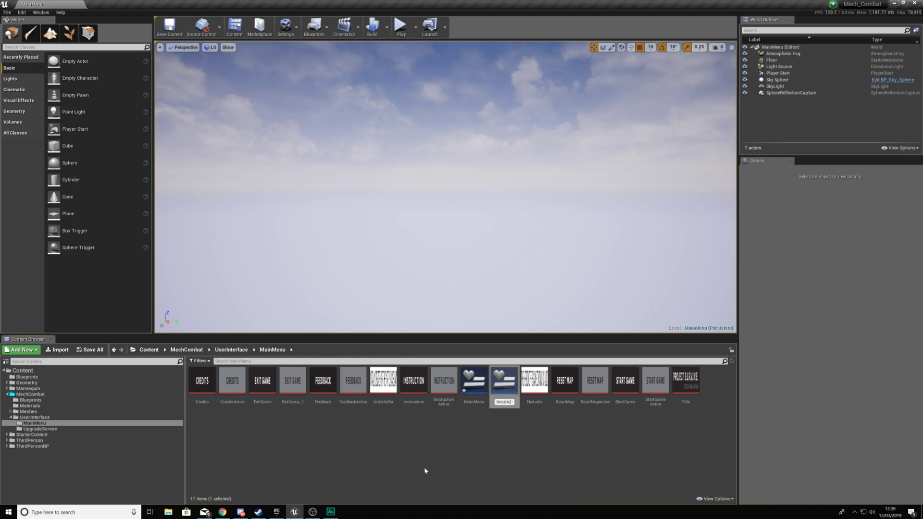
key("Return")
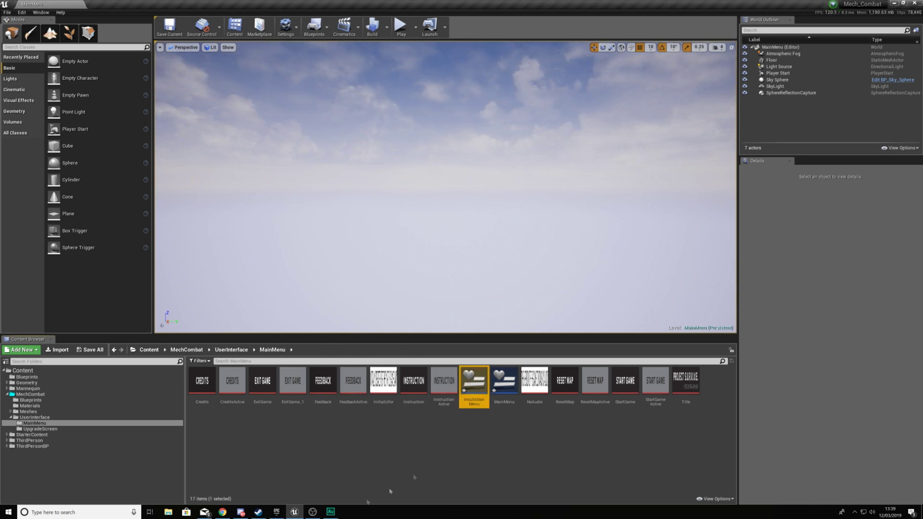
double_click(473, 402)
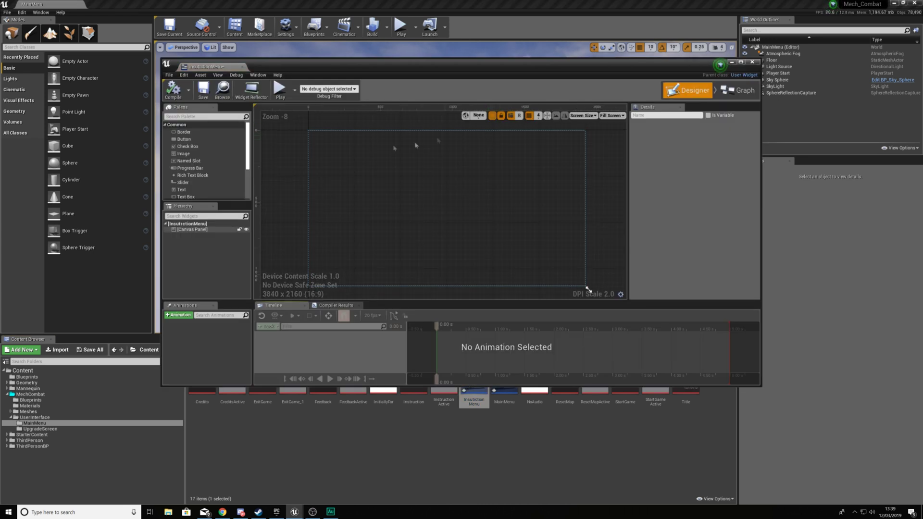
- Add an image of about 1242 by 732 to the canvas and a button with ZOrder 1 near the canvas's upper-right corner
left_click_drag(185, 154, 531, 274)
left_click_drag(184, 139, 573, 139)
left_click_drag(445, 190, 398, 186)
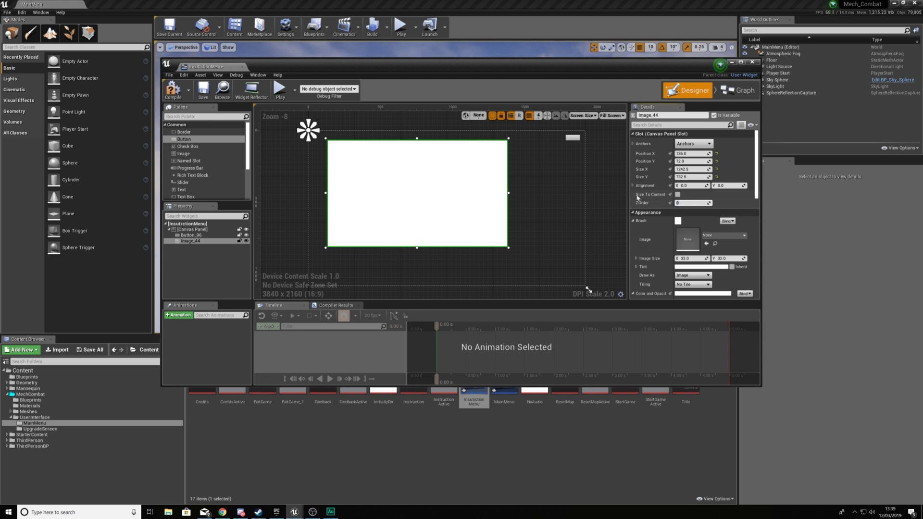
left_click(572, 138)
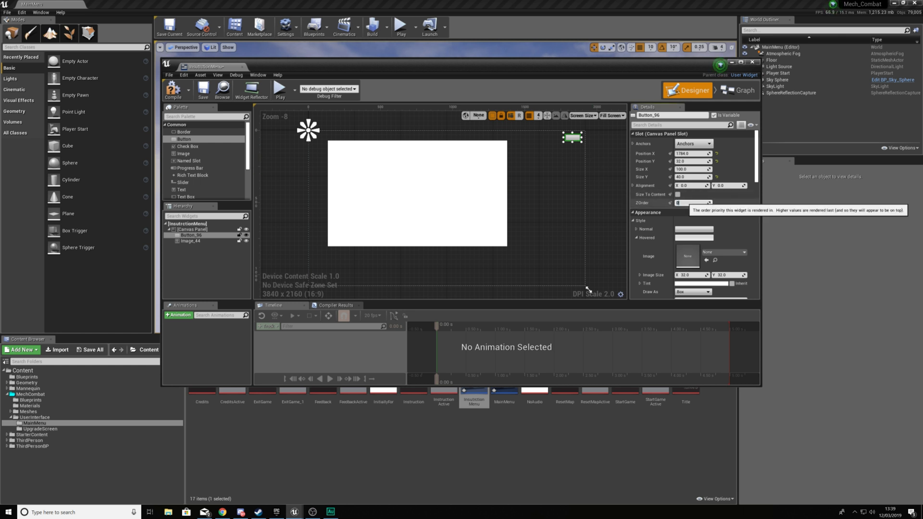
left_click(680, 203)
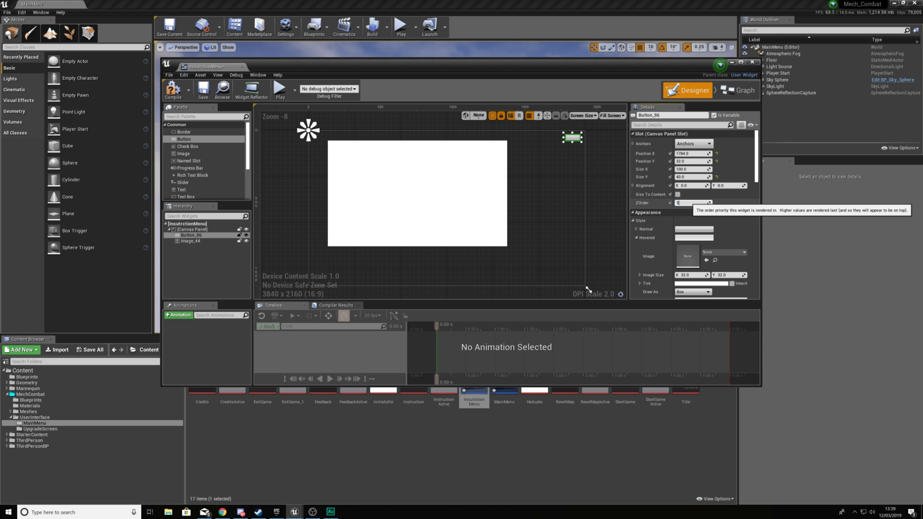
- Set the image's size to 1920 by 1080
left_click(494, 206)
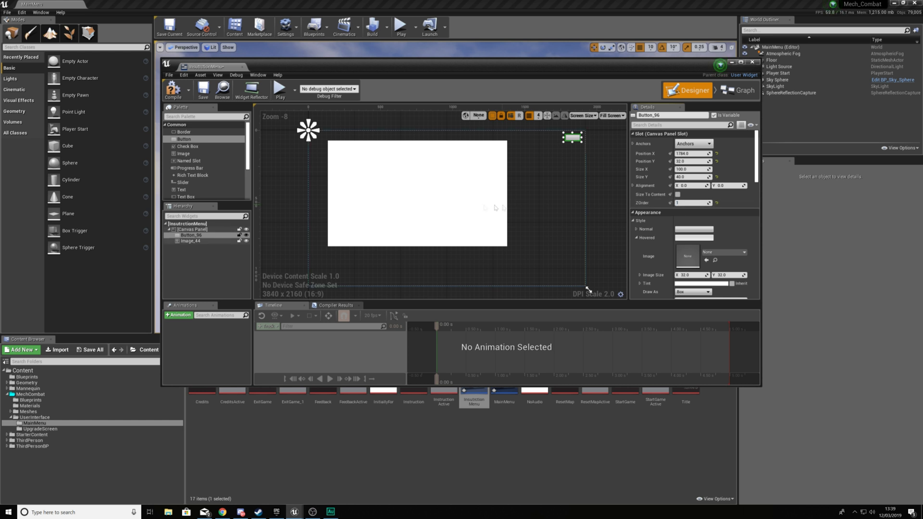
left_click(684, 169)
type("1920")
key("Tab")
type("1080")
key("Return")
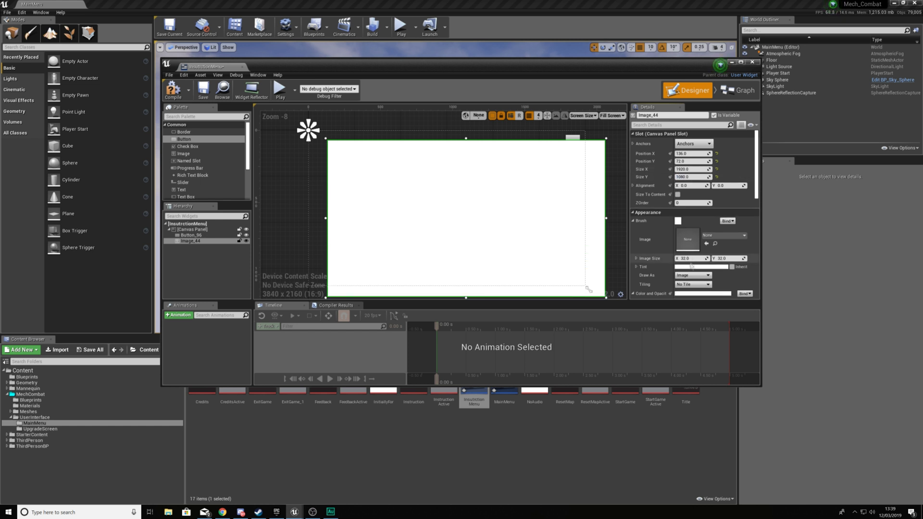
- Place the image at position 0, 0 and anchor it to stretch across the whole canvas
left_click(691, 153)
type("0")
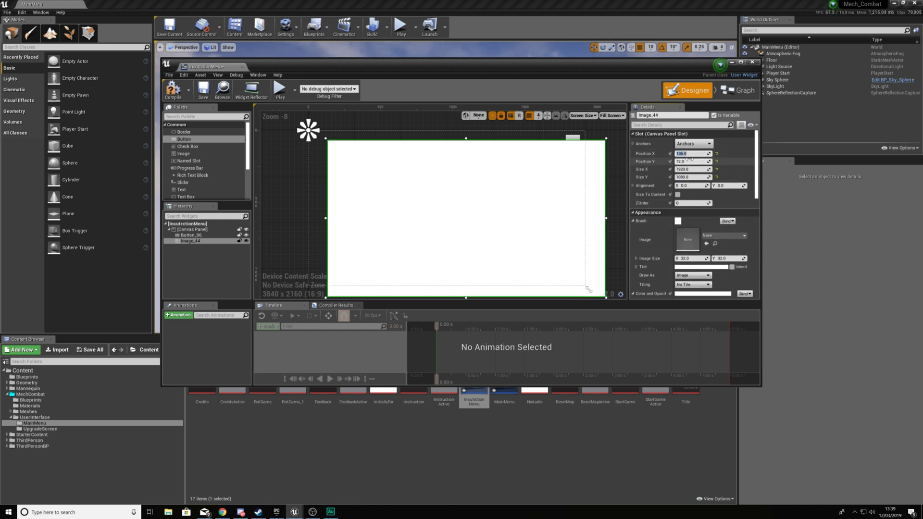
left_click(690, 161)
type("0")
key("Return")
left_click(694, 144)
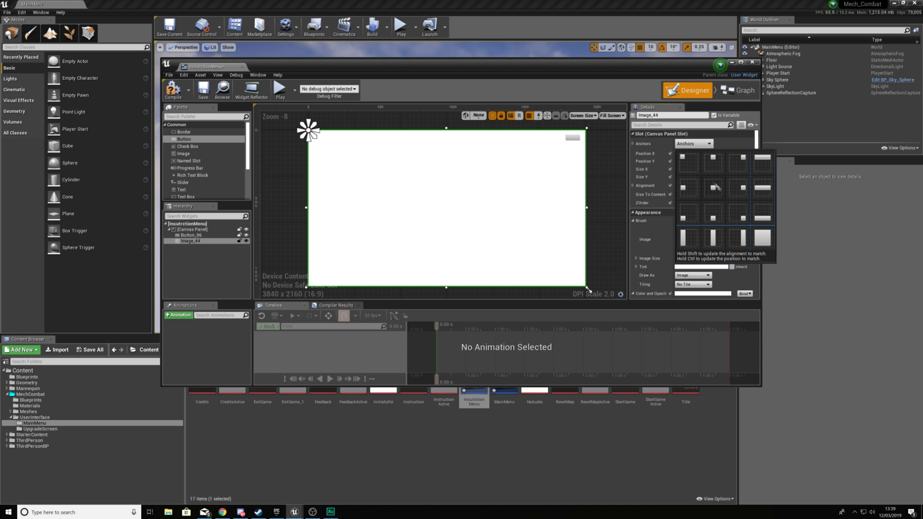
left_click(761, 236)
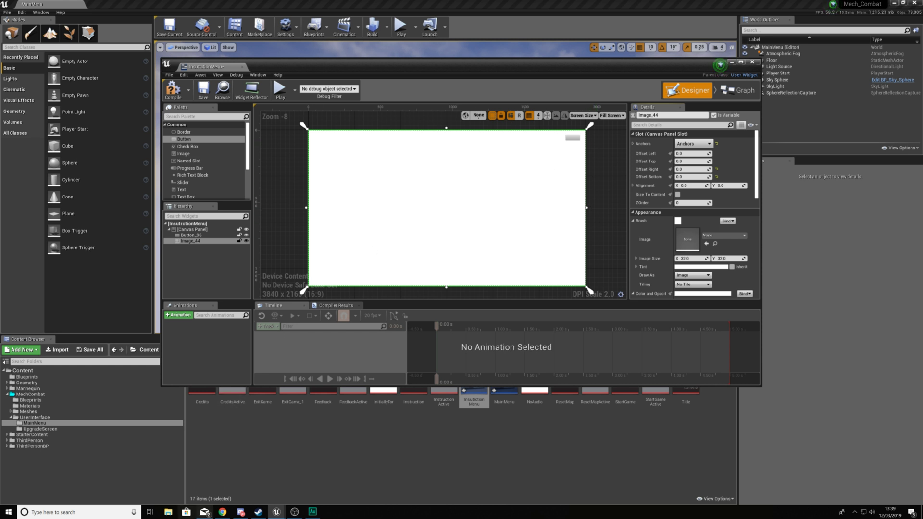
- Switch to File Explorer, browse from MechAssets to User Interface > Instructional, and preview Instructional.png
left_click(168, 512)
left_click_drag(327, 460, 338, 423)
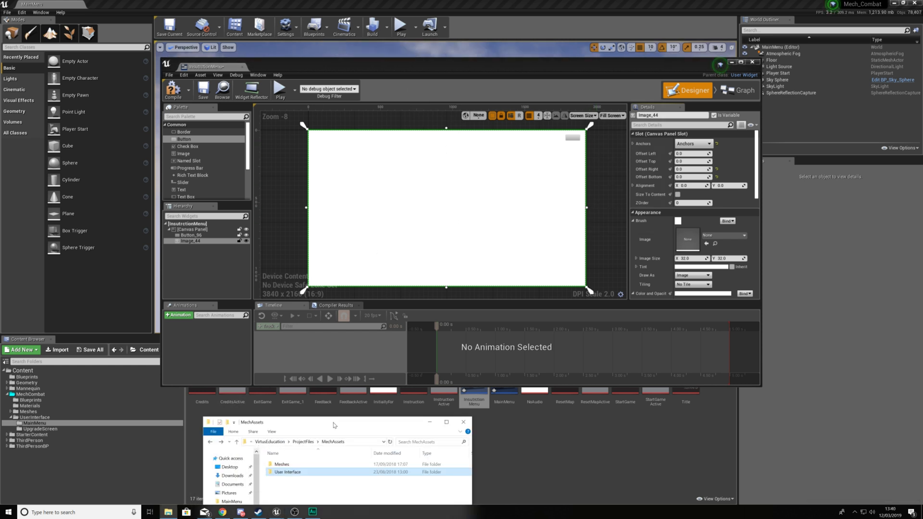
double_click(335, 426)
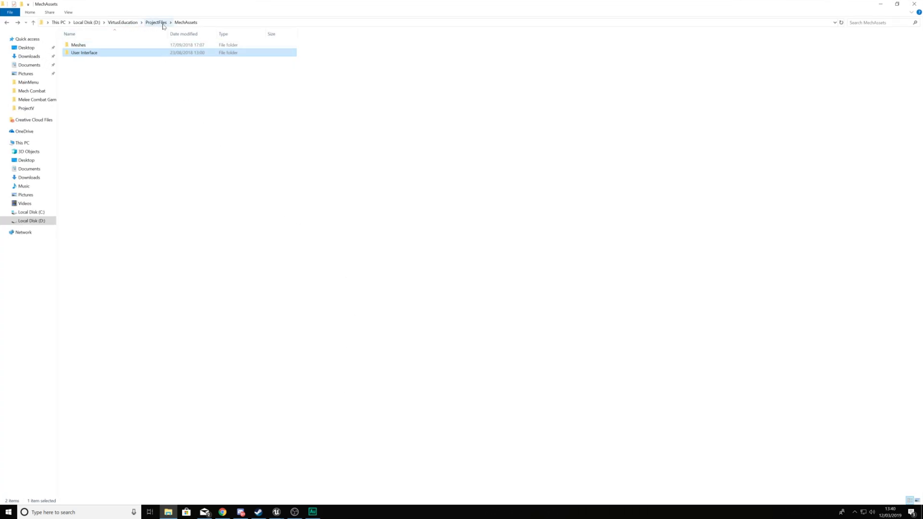
double_click(109, 52)
left_click(96, 68)
double_click(95, 68)
left_click(82, 42)
double_click(77, 57)
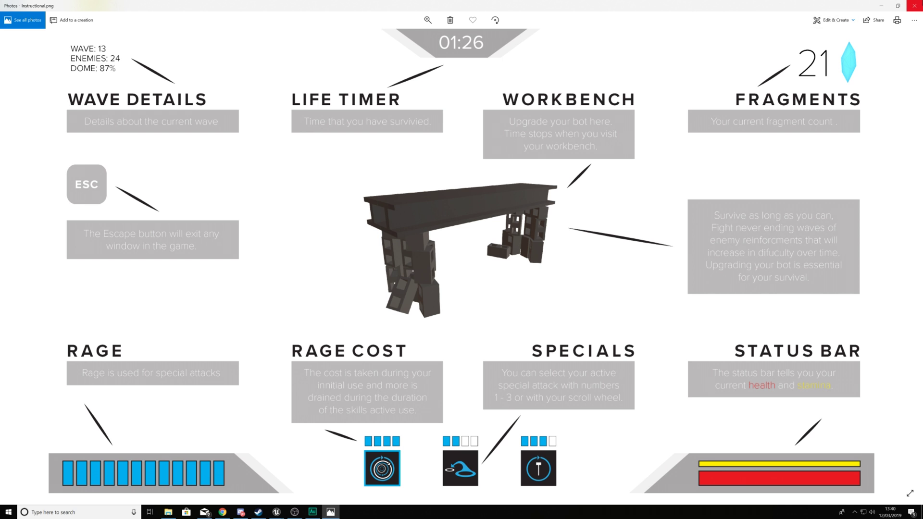
left_click(914, 5)
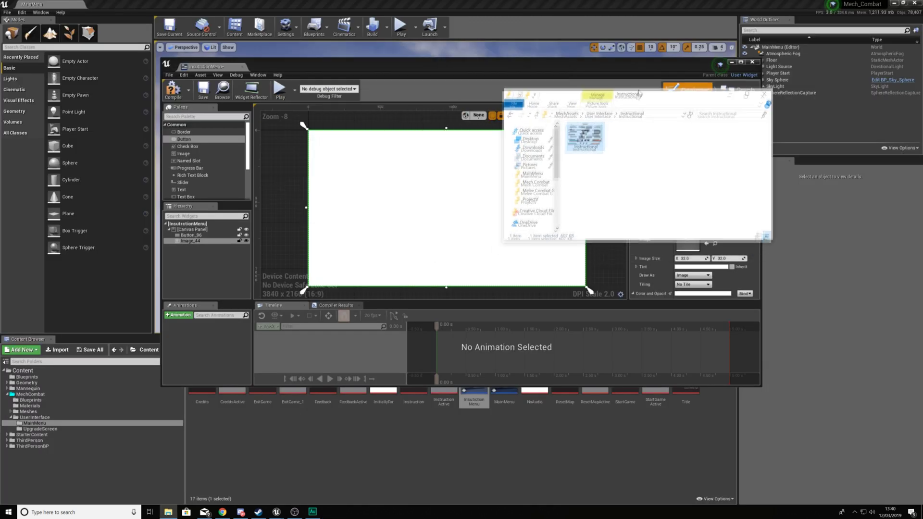
- Import Instructional.png into the MainMenu content folder and assign it as the canvas image's brush texture
left_click_drag(569, 124, 512, 443)
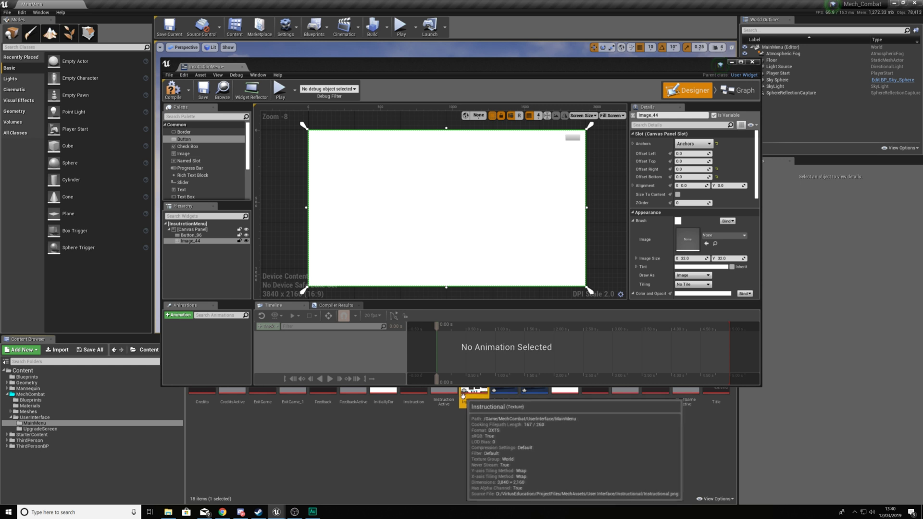
left_click(707, 244)
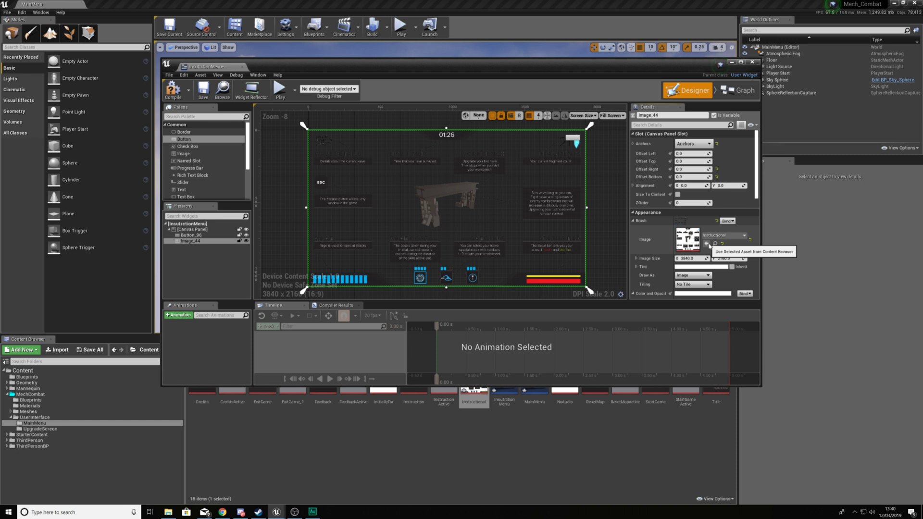
scroll(574, 229, "up", 6)
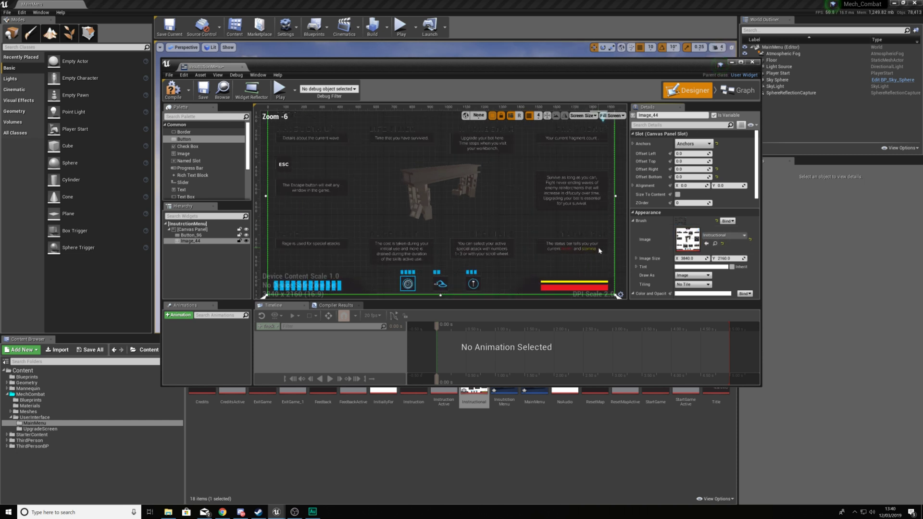
right_click_drag(423, 261, 394, 285)
right_click_drag(409, 241, 505, 208)
scroll(514, 216, "down", 6)
right_click_drag(527, 277, 521, 186)
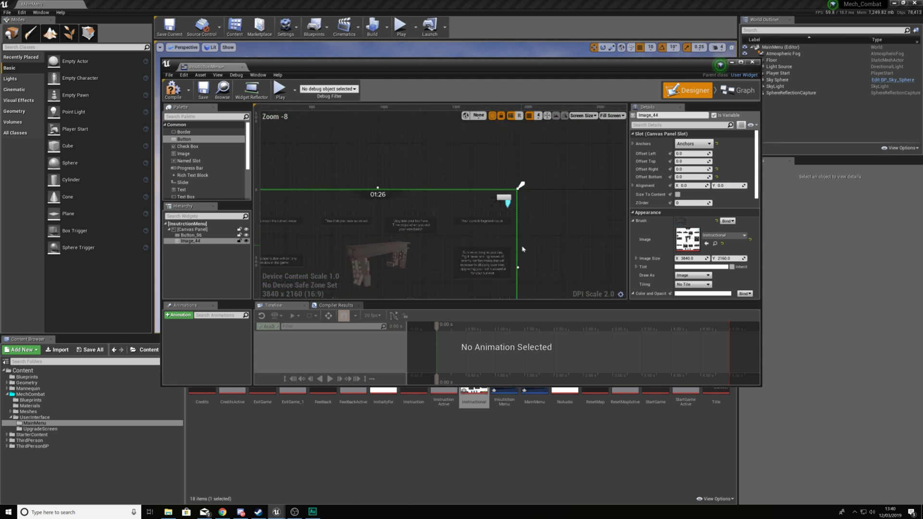
- Add an On Clicked event for the button in the canvas's upper-right corner
left_click(504, 198)
scroll(511, 201, "up", 11)
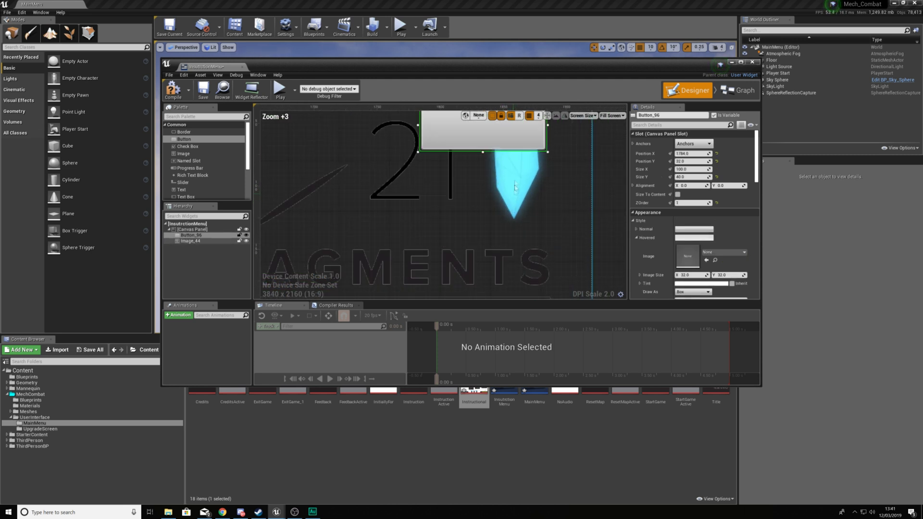
scroll(508, 145, "down", 2)
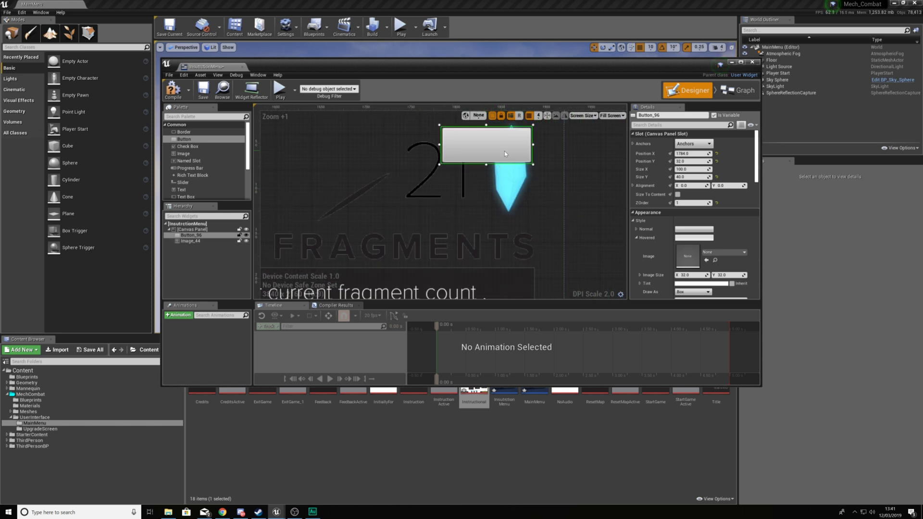
scroll(752, 231, "down", 5)
scroll(752, 231, "down", 5)
left_click(701, 259)
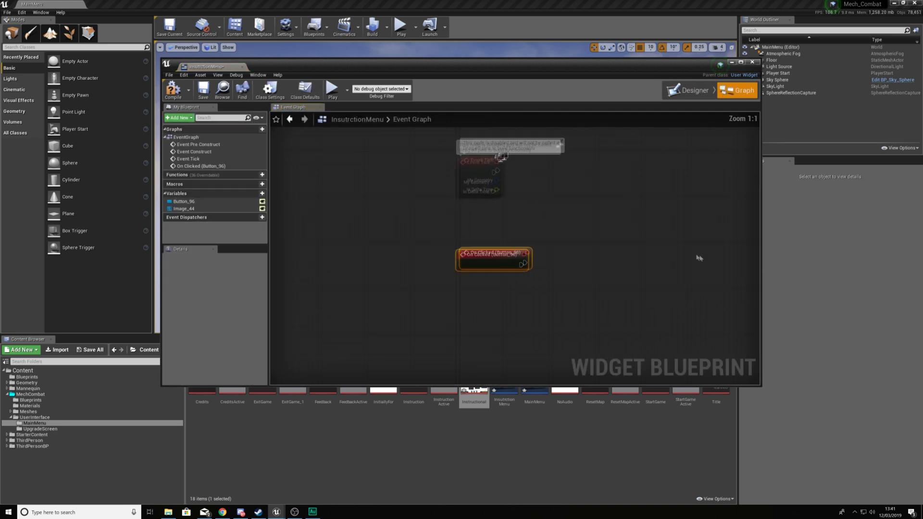
- Connect a Remove from Parent node to the button's On Clicked event
left_click_drag(504, 307, 578, 296)
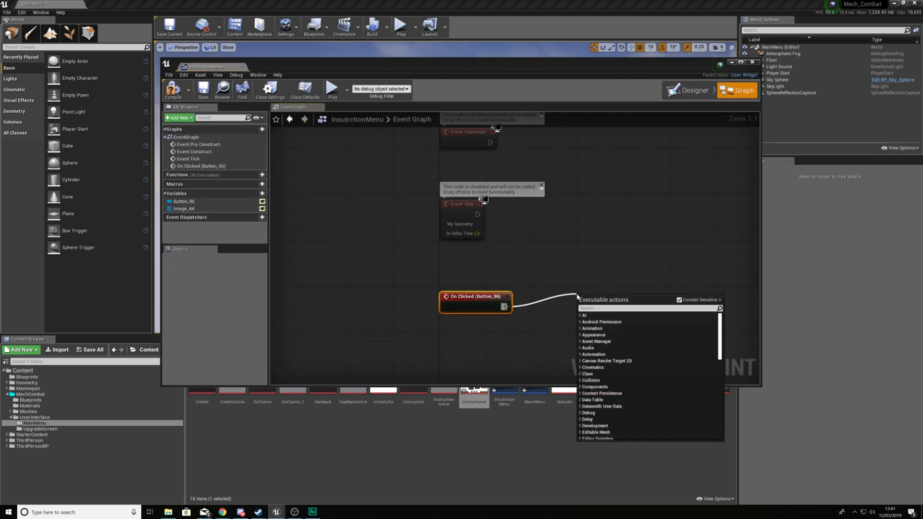
type("createremove from p")
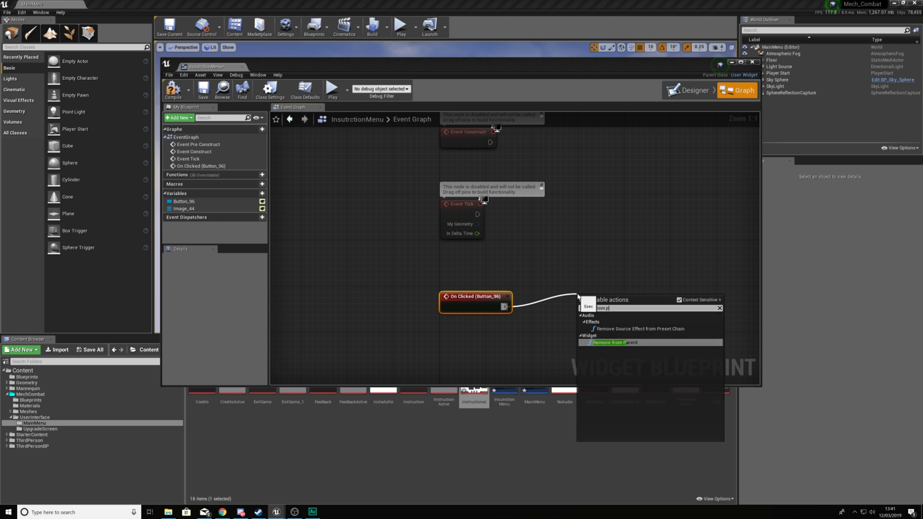
key("Return")
- Connect a Create Widget node after Remove from Parent and set its class to MainMenu
right_click_drag(626, 281, 531, 273)
left_click_drag(544, 304, 573, 305)
type("create widget")
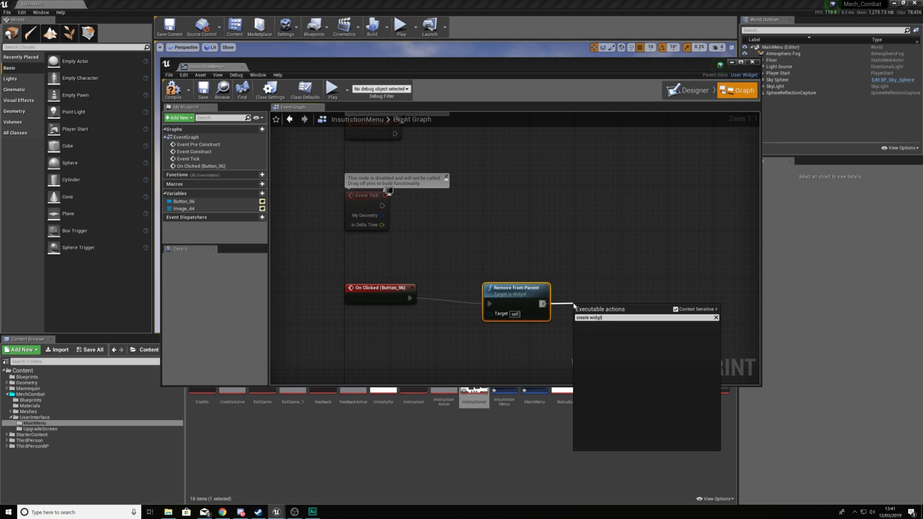
key("Return")
right_click_drag(611, 313, 473, 285)
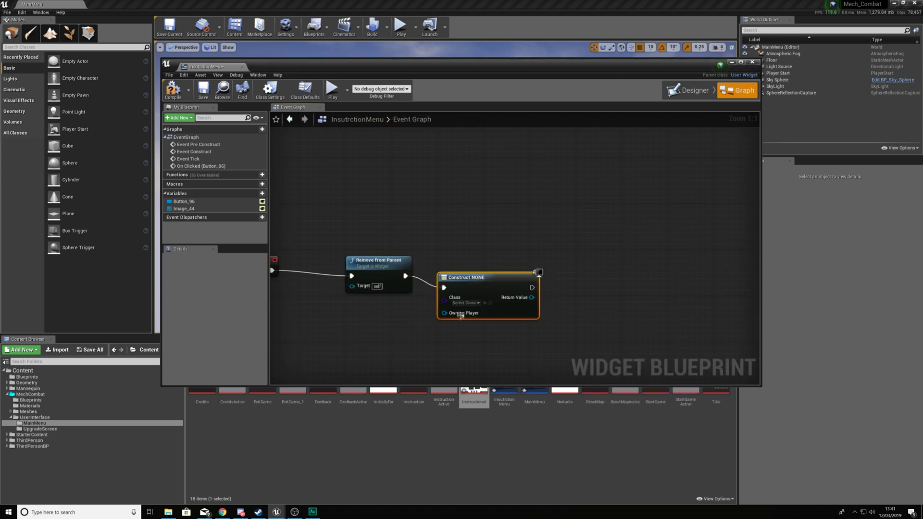
left_click(469, 304)
type("main")
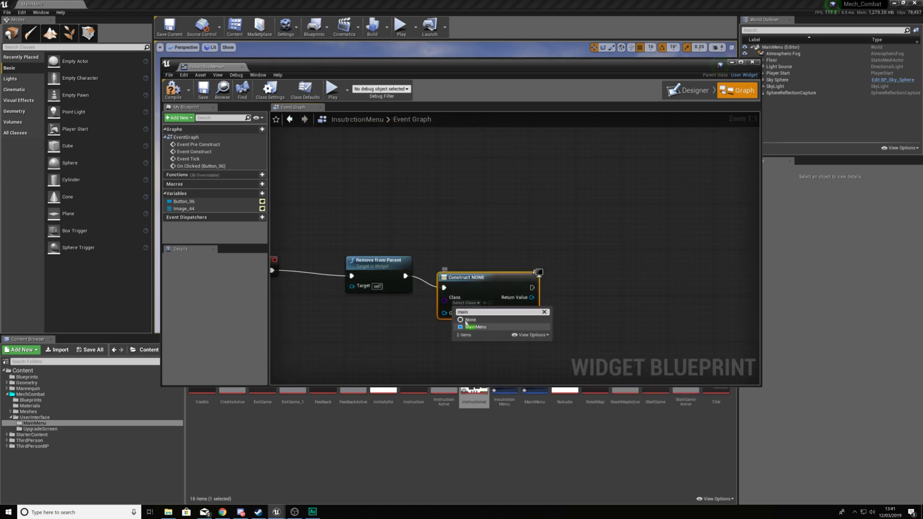
left_click(471, 328)
- Add an Add to Viewport node from the Create Main Menu Widget node's Return Value
left_click_drag(520, 298, 610, 296)
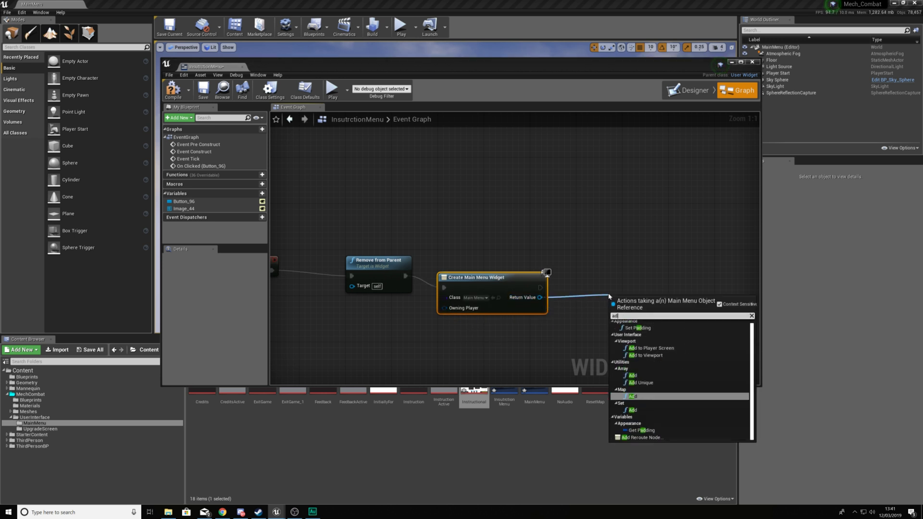
type("add to viewpo")
key("Return")
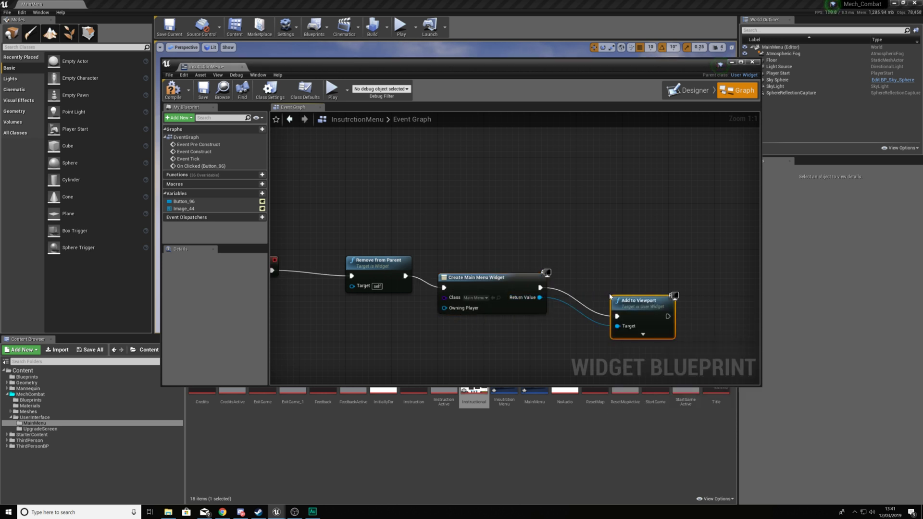
- Move the Add to Viewport node up beside the Create Main Menu Widget node and compile the instruction menu blueprint
left_click_drag(626, 275, 621, 273)
left_click(604, 249)
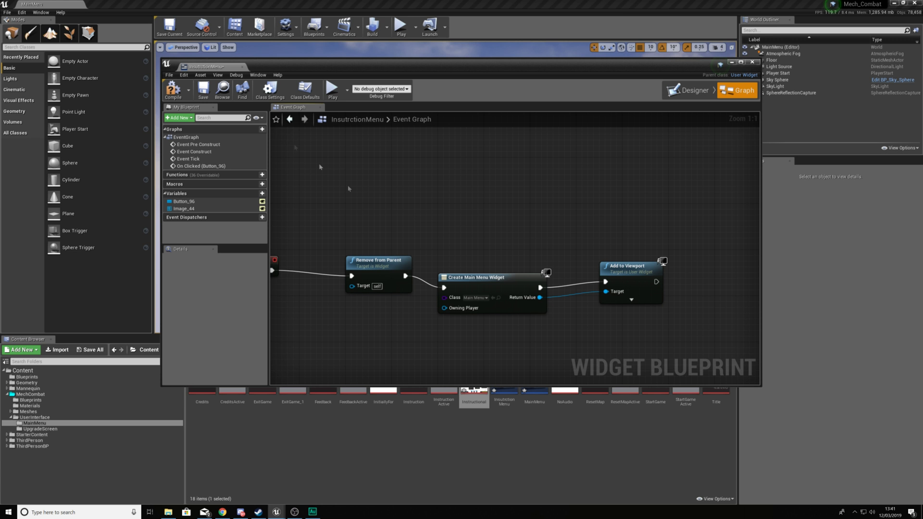
left_click(172, 93)
- Return to the instruction menu's design layout and anchor its button to the canvas's top-right corner
left_click(688, 90)
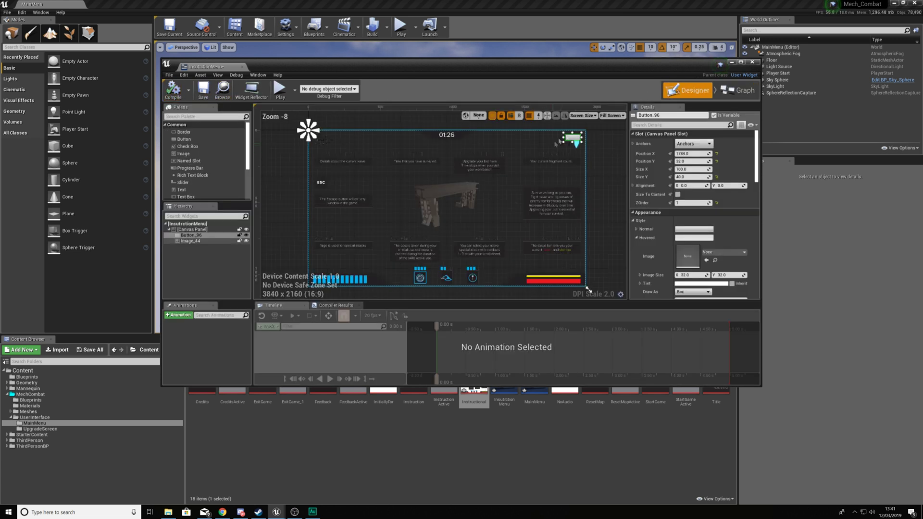
left_click(695, 143)
left_click(735, 165)
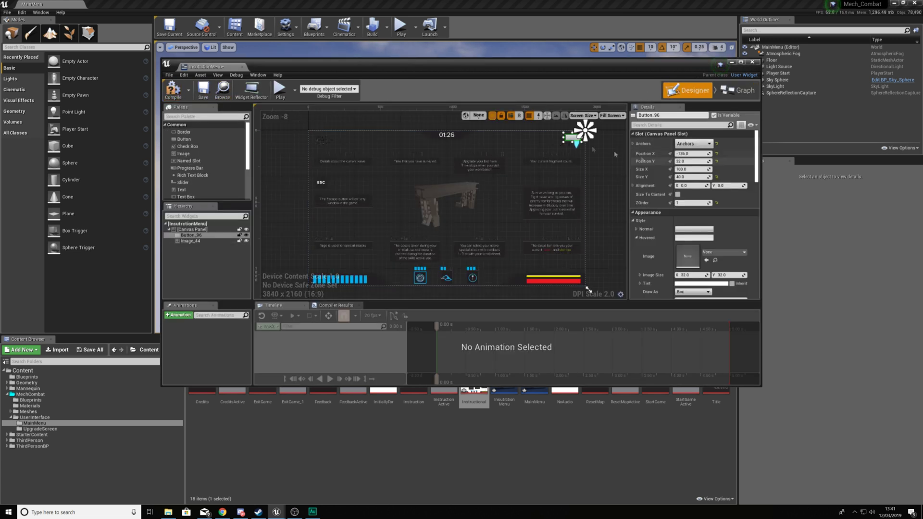
- Position the widget editor clear of the content browser's assets and expand the button's Normal style settings
left_click_drag(532, 75, 547, 38)
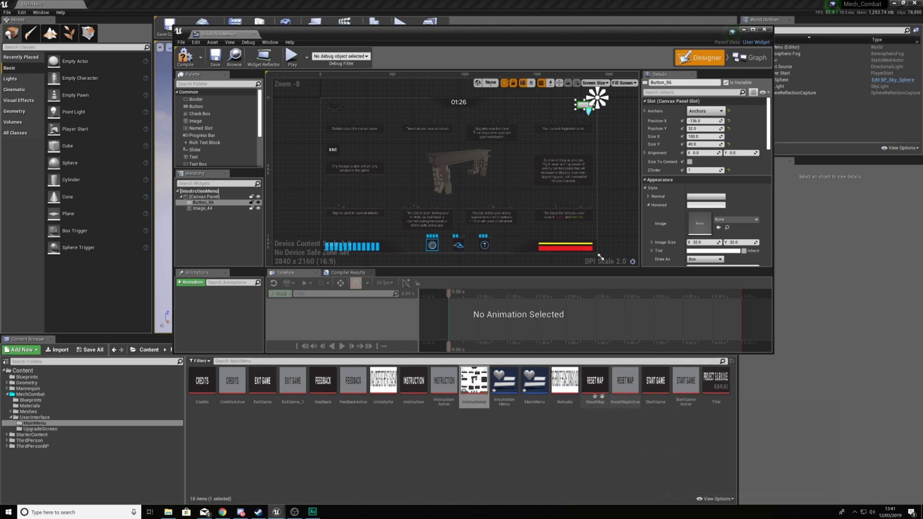
left_click(603, 387)
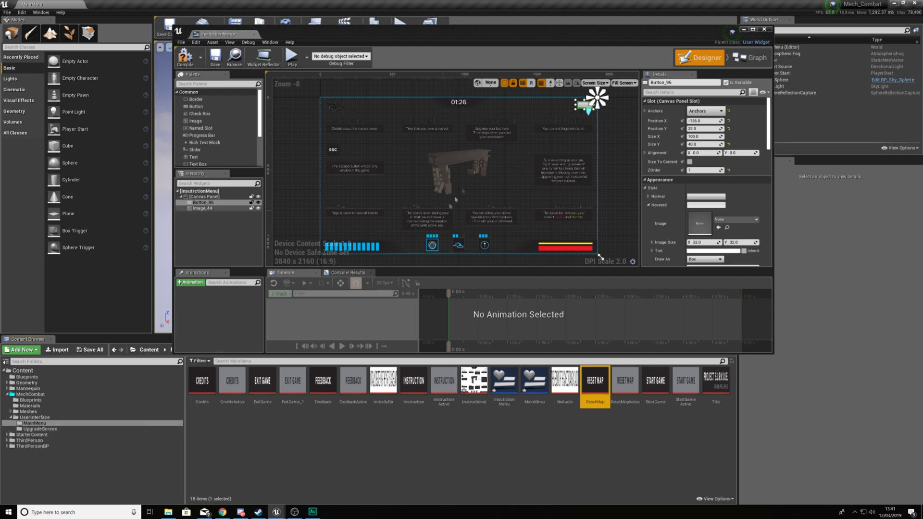
scroll(587, 110, "up", 9)
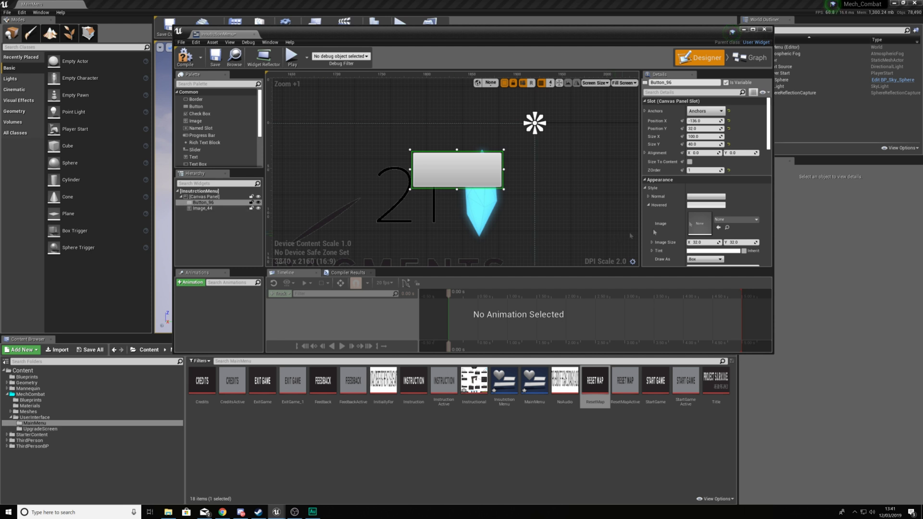
scroll(657, 120, "down", 3)
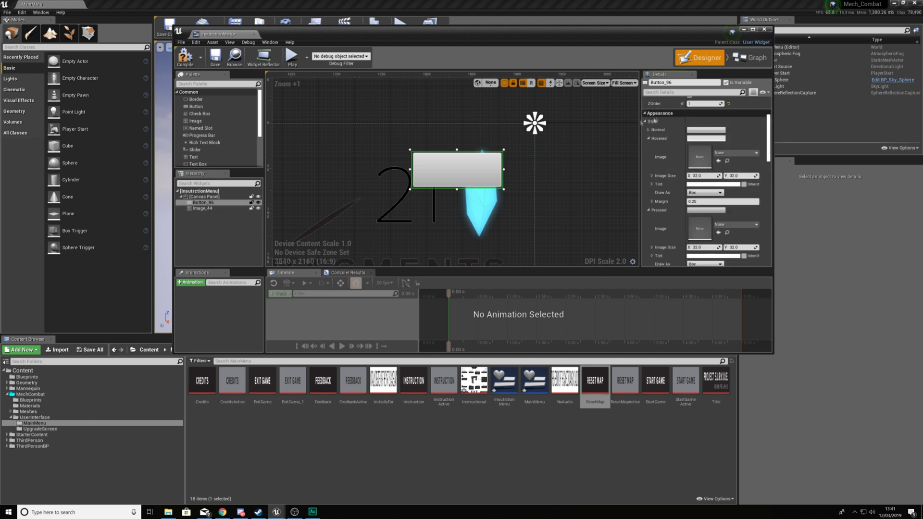
left_click(649, 131)
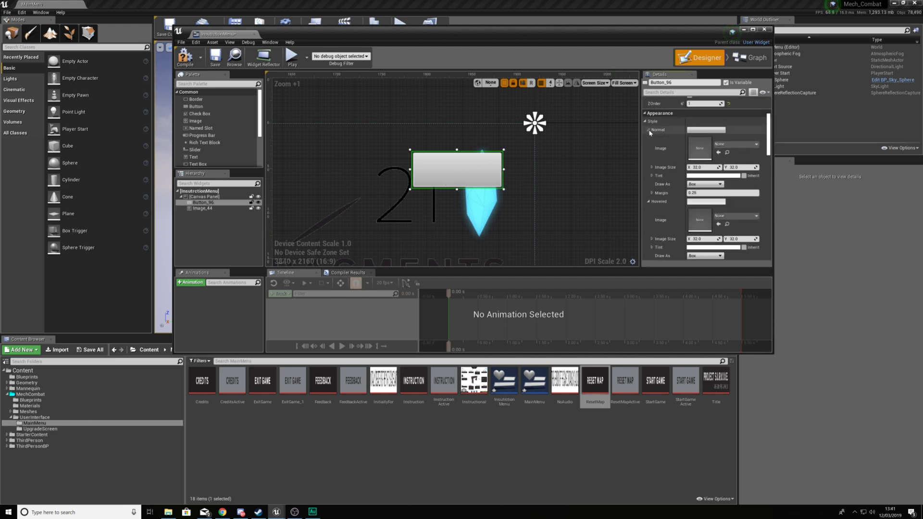
scroll(682, 192, "down", 2)
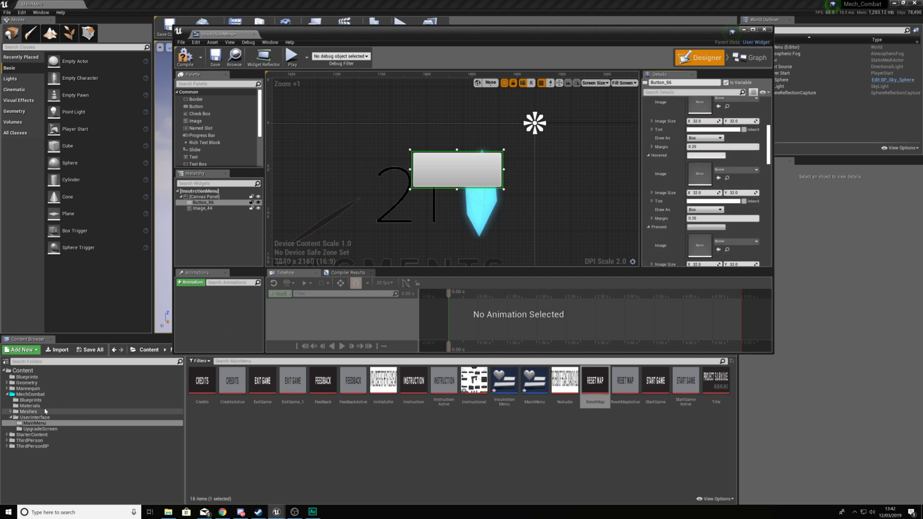
- Assign the Reset texture from the UserInterface/UpgradeScreen folder as the button's Normal image and set its margin to 0
left_click(32, 446)
double_click(202, 380)
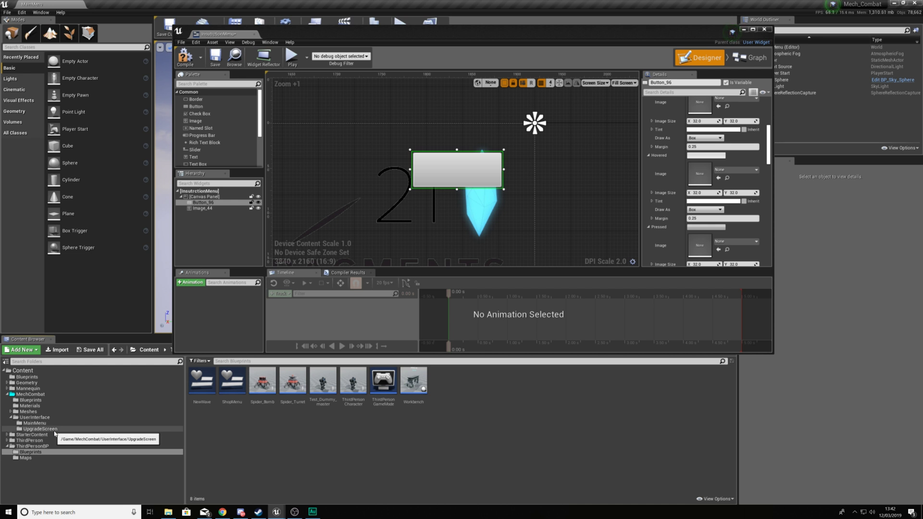
left_click(30, 395)
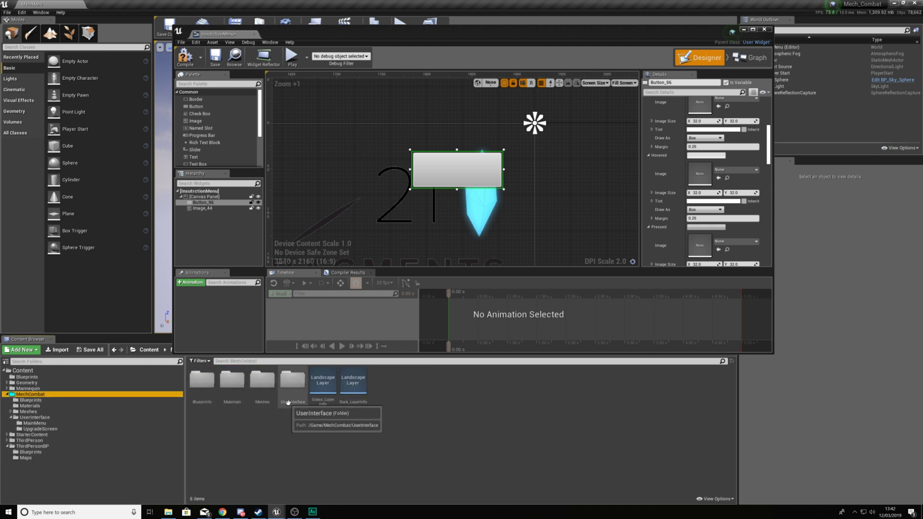
double_click(290, 400)
double_click(227, 403)
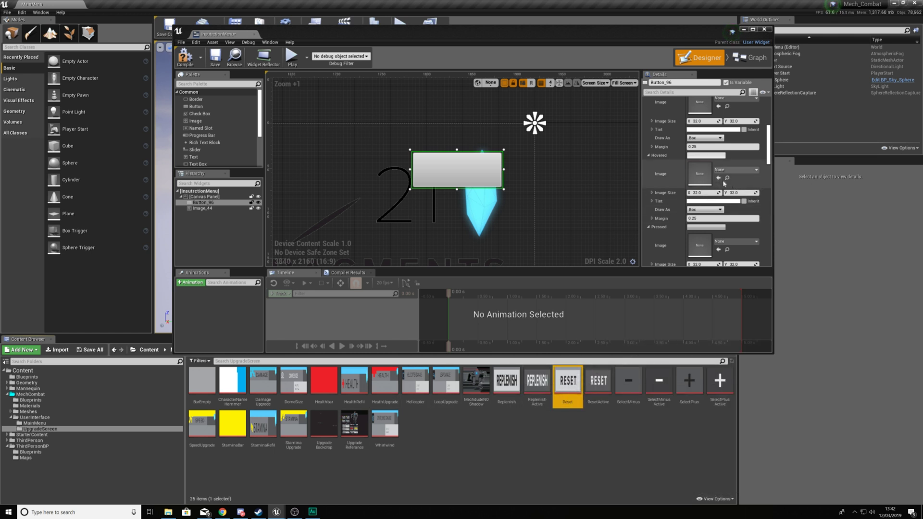
scroll(721, 157, "up", 3)
left_click(719, 164)
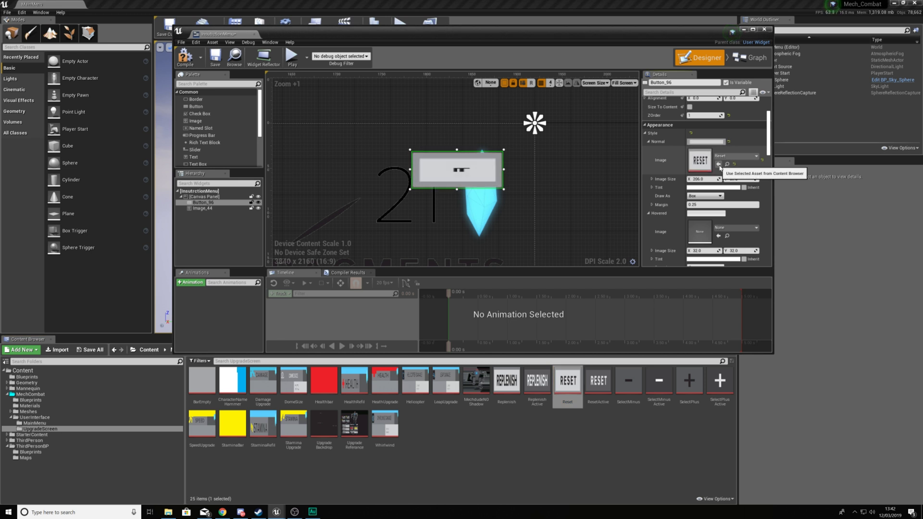
left_click(709, 205)
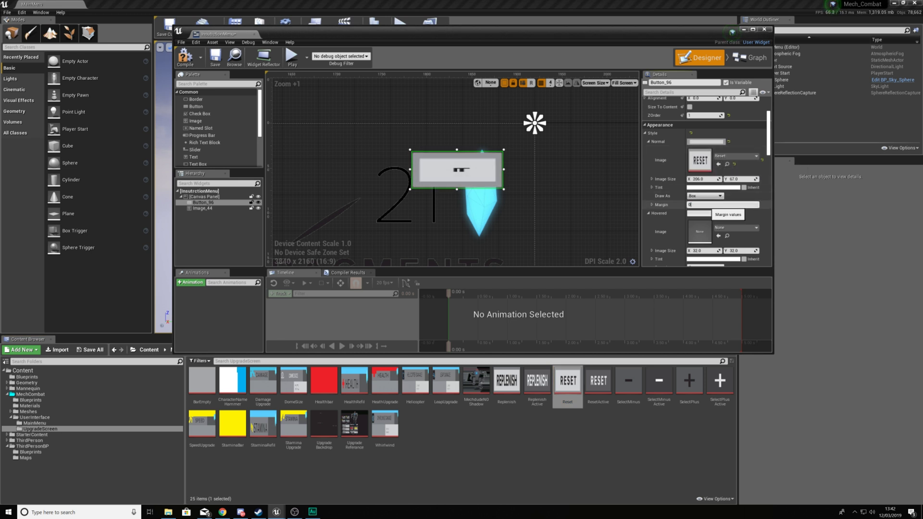
key("Return")
- Assign the ResetActive texture as the button's Hovered image and set its margin to 0
scroll(679, 223, "down", 3)
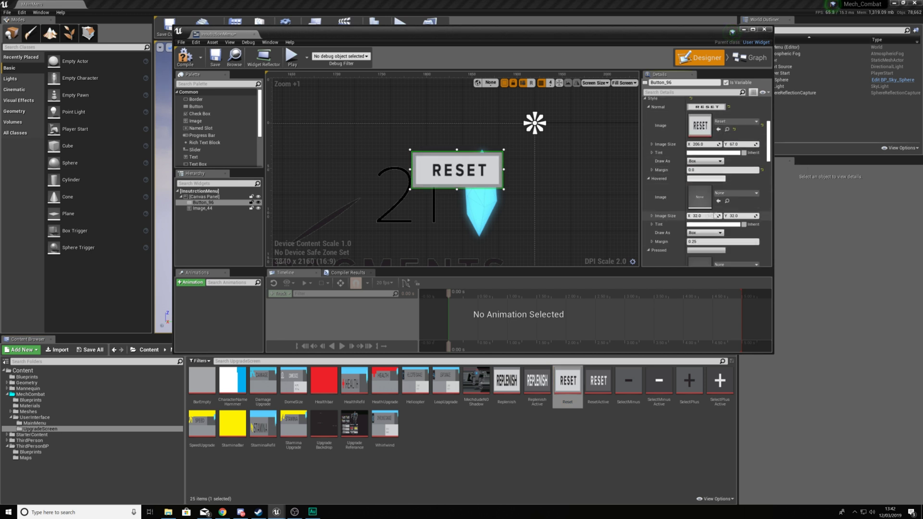
left_click(598, 380)
left_click(718, 201)
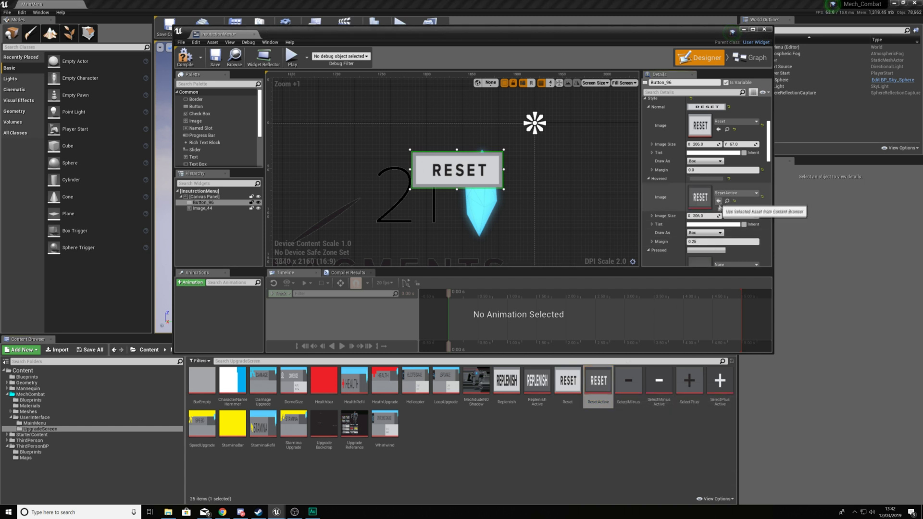
scroll(709, 241, "down", 10)
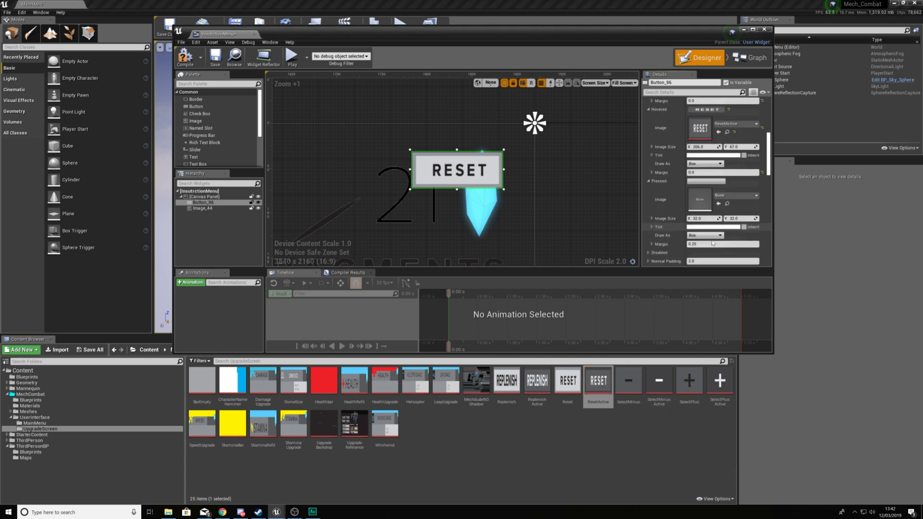
- Assign the Reset texture as the button's Pressed image and set its margin to 0
left_click(567, 381)
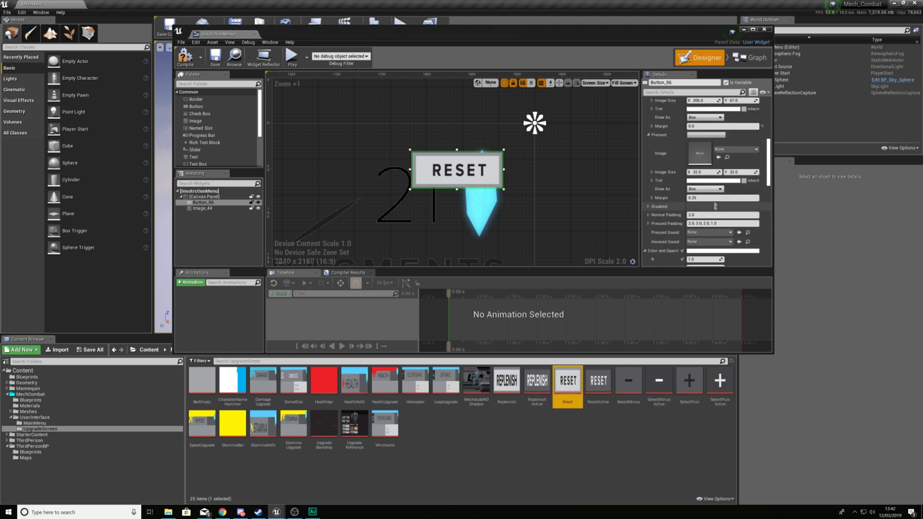
left_click(719, 158)
type("0")
key("Return")
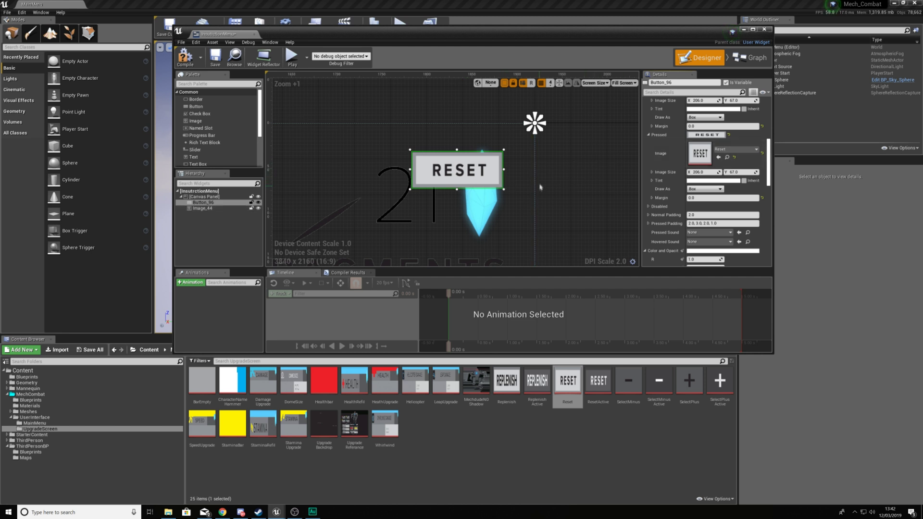
- Reposition the RESET button over the fragment crystal near the canvas's upper-right corner and close the instruction menu editor
right_click_drag(542, 187, 605, 116)
scroll(605, 115, "down", 11)
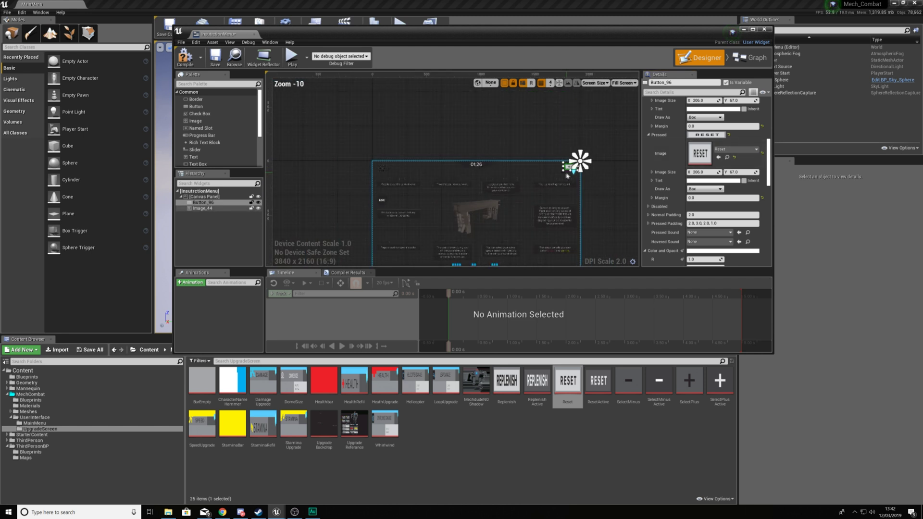
scroll(573, 186, "up", 9)
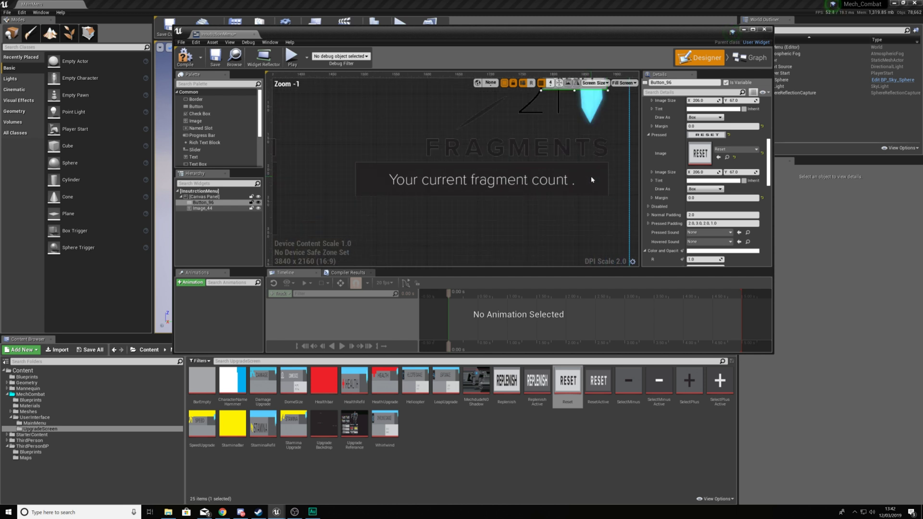
left_click_drag(554, 207, 422, 205)
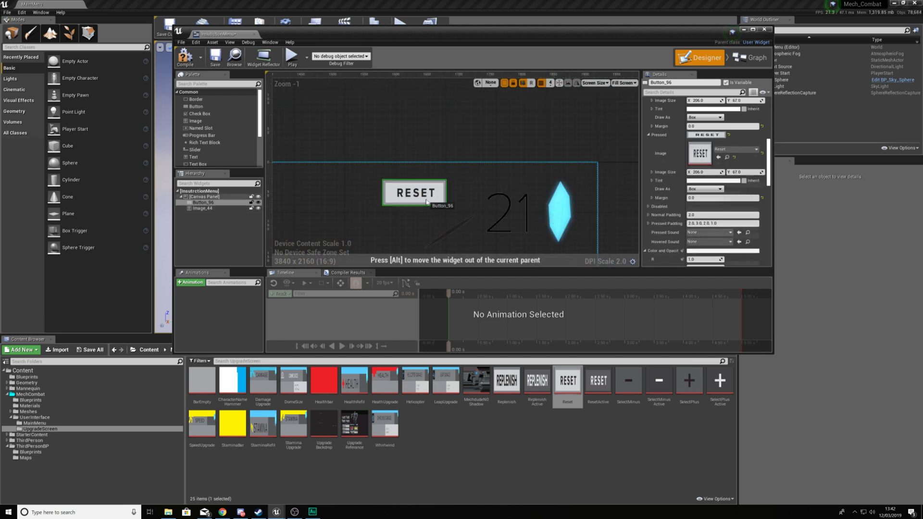
scroll(563, 182, "down", 9)
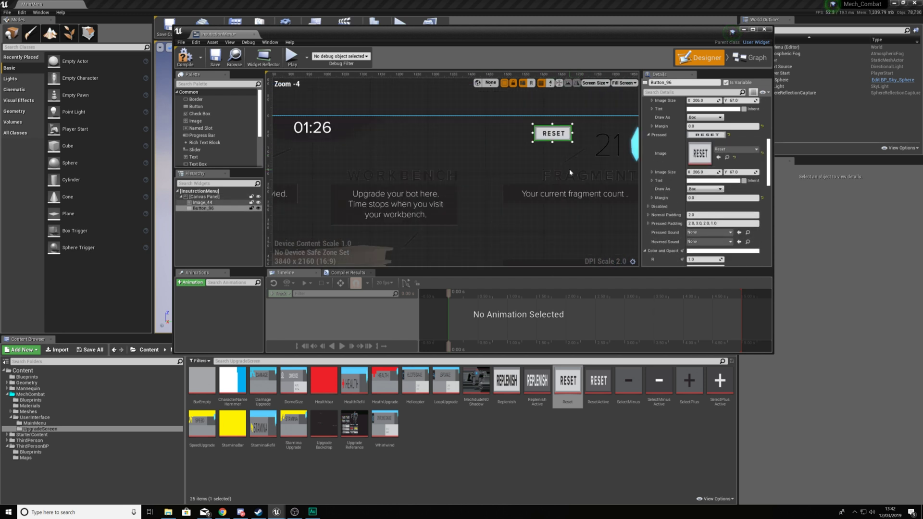
scroll(608, 166, "up", 8)
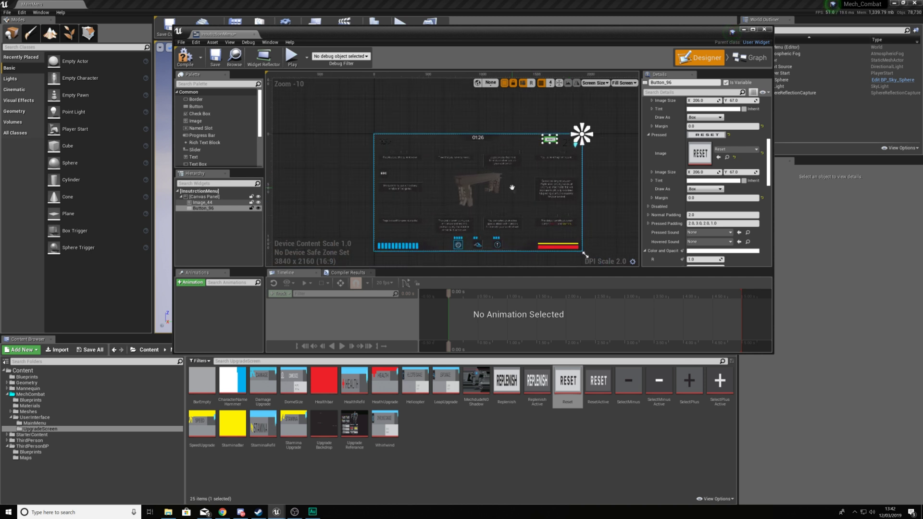
scroll(425, 217, "up", 2)
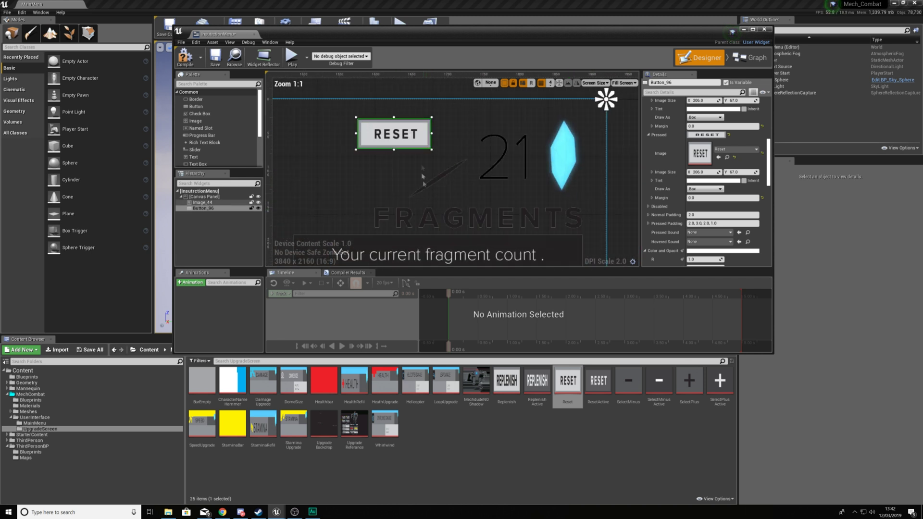
left_click_drag(418, 142, 577, 140)
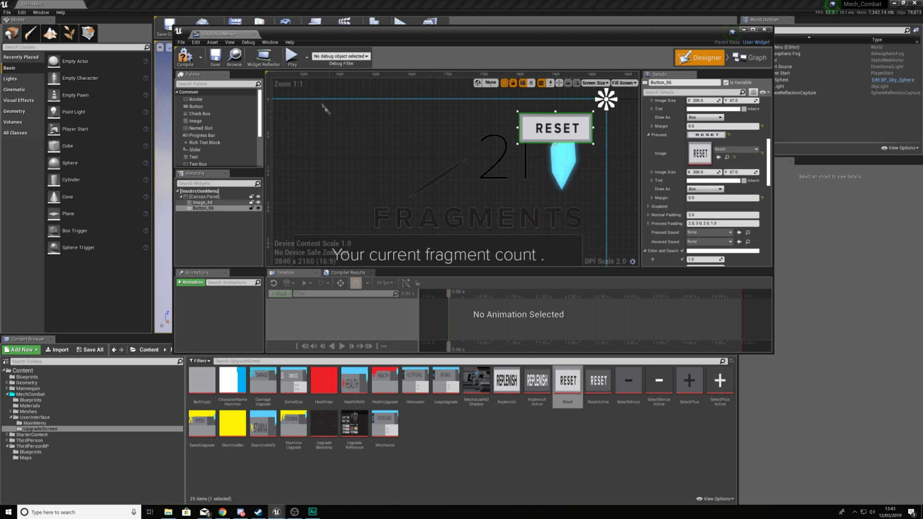
left_click(255, 35)
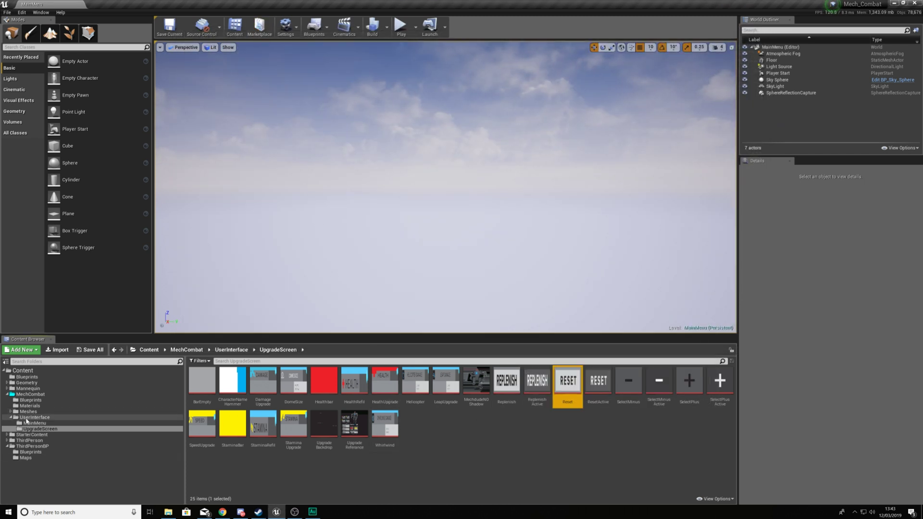
- Open the MainMenu widget's event graph at the Button_108 On Clicked chain with the unassigned Construct node
left_click(110, 423)
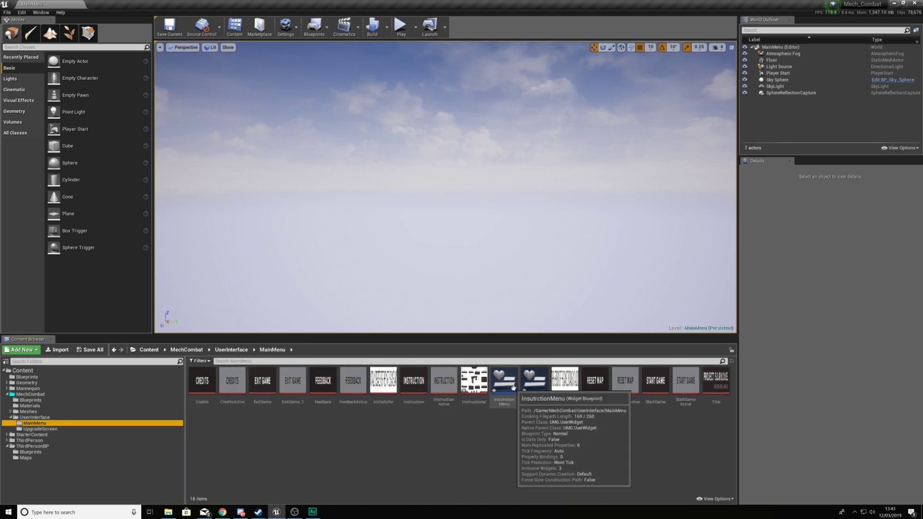
double_click(542, 392)
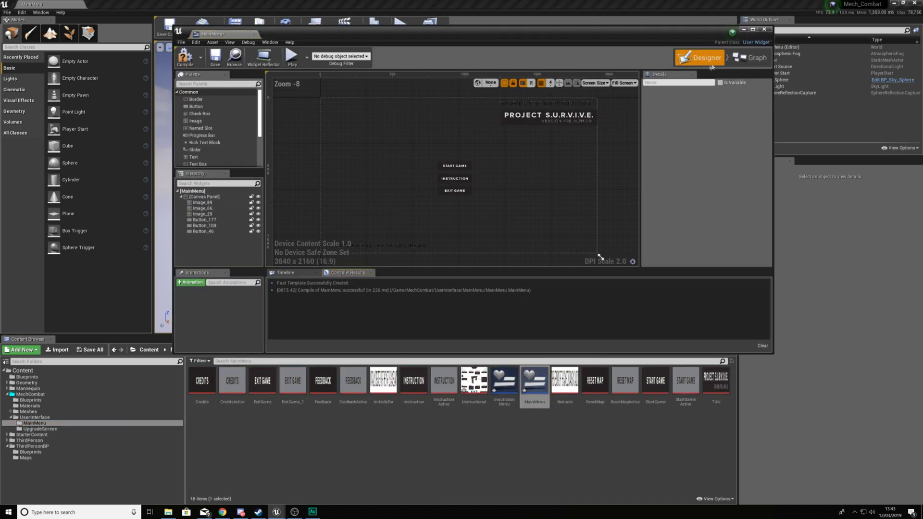
left_click(749, 57)
right_click_drag(418, 226, 447, 235)
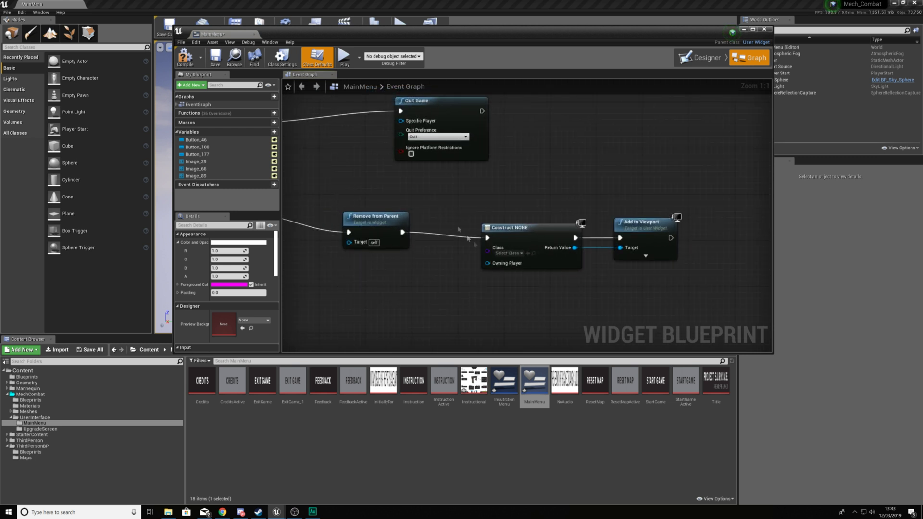
right_click_drag(385, 221, 609, 238)
right_click_drag(511, 232, 321, 188)
left_click(394, 258)
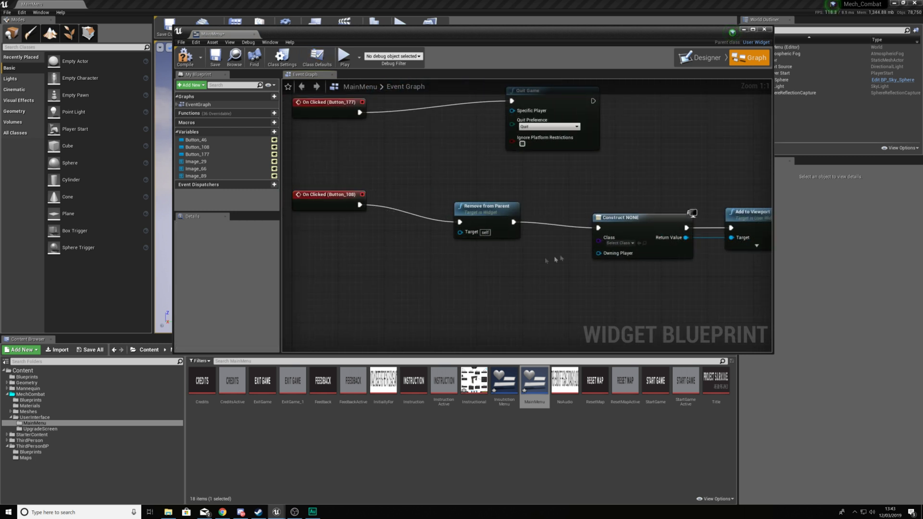
- Set the Construct node's class to InsutrctionMenu, compile the MainMenu blueprint and close its editor
left_click(621, 243)
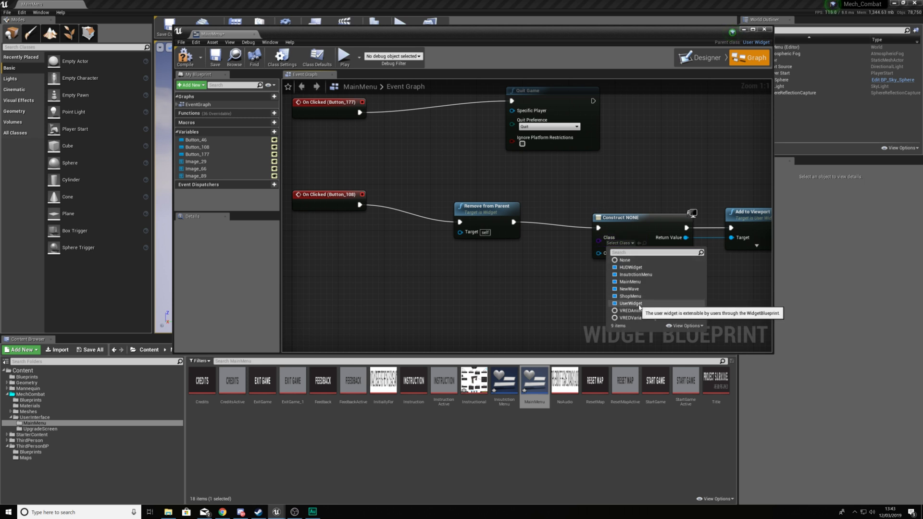
left_click(636, 275)
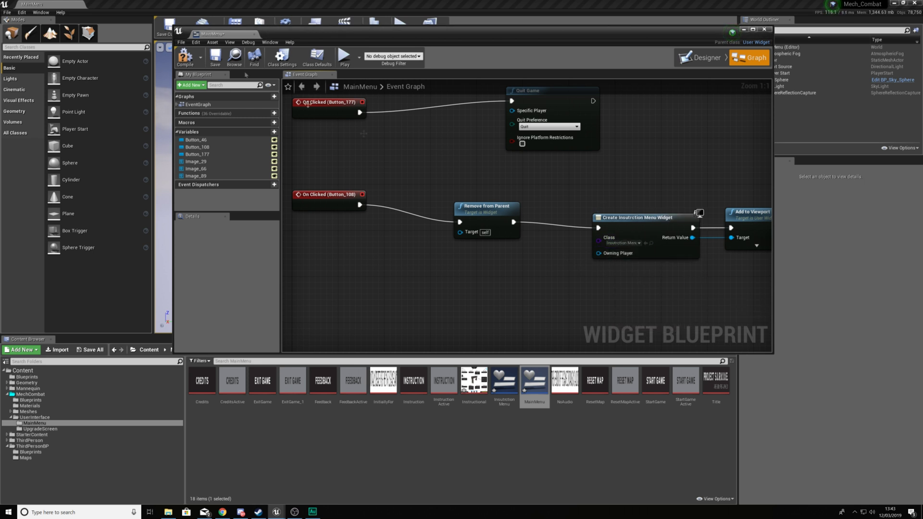
left_click(185, 56)
left_click(255, 35)
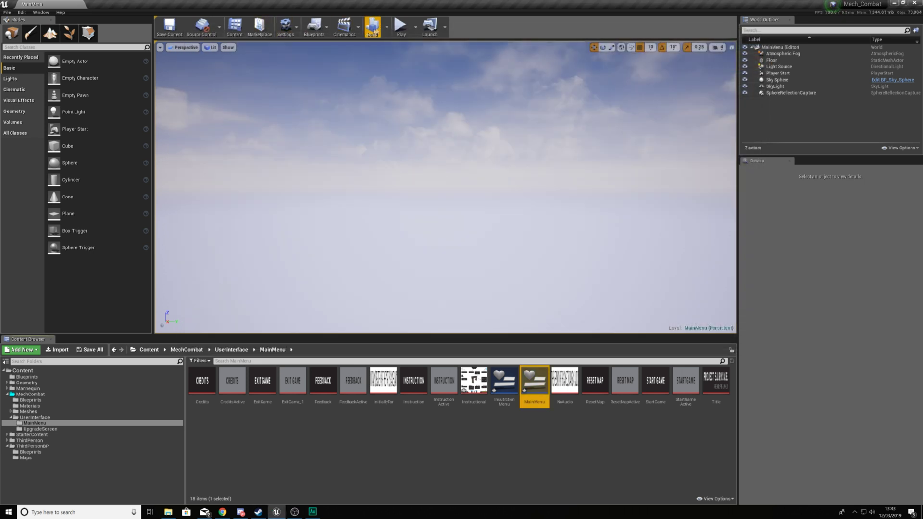
- Play-test the main menu's START GAME button, and stop the session once Level1 has been checked
left_click(399, 25)
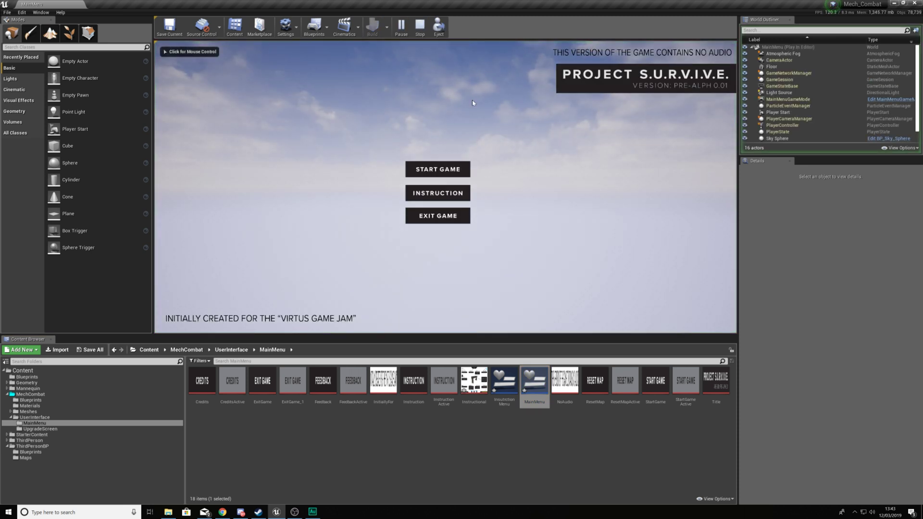
left_click(437, 169)
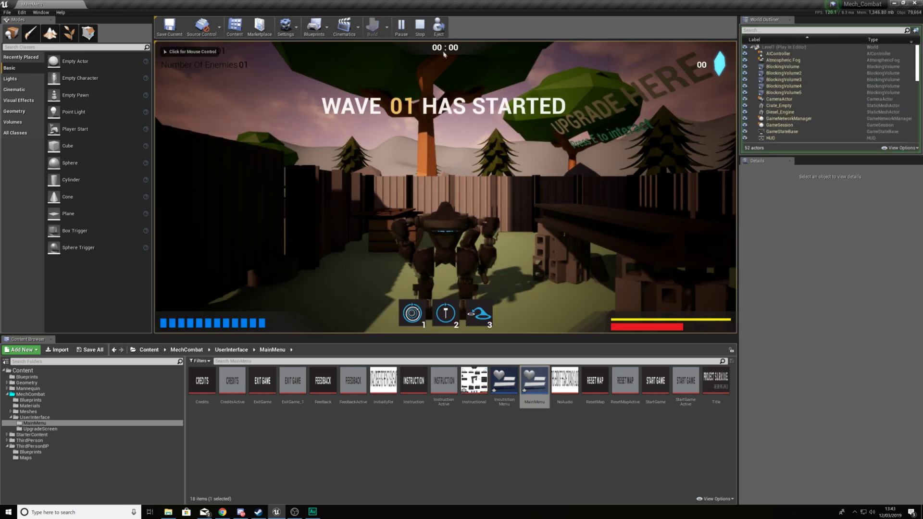
left_click(420, 27)
- Play the menu again to test INSTRUCTION and its RESET button, and end the session with EXIT GAME
left_click(406, 35)
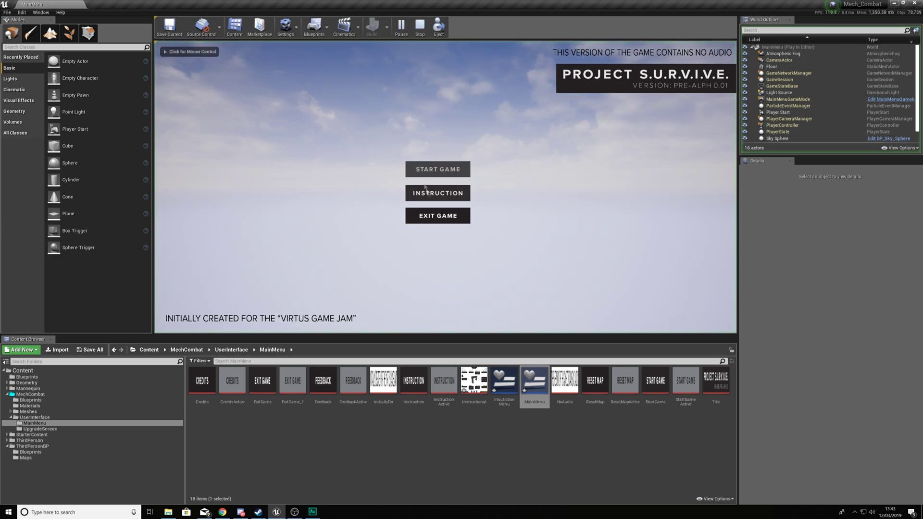
left_click(430, 192)
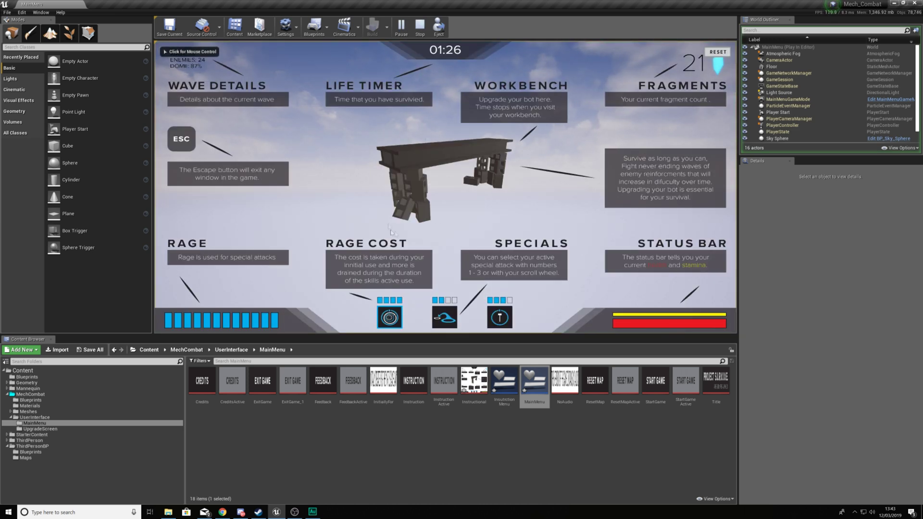
left_click(719, 55)
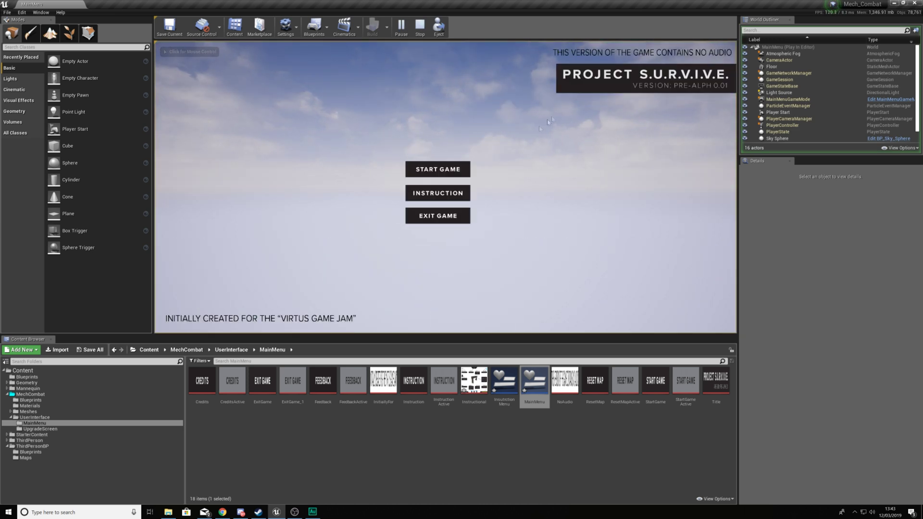
left_click(446, 220)
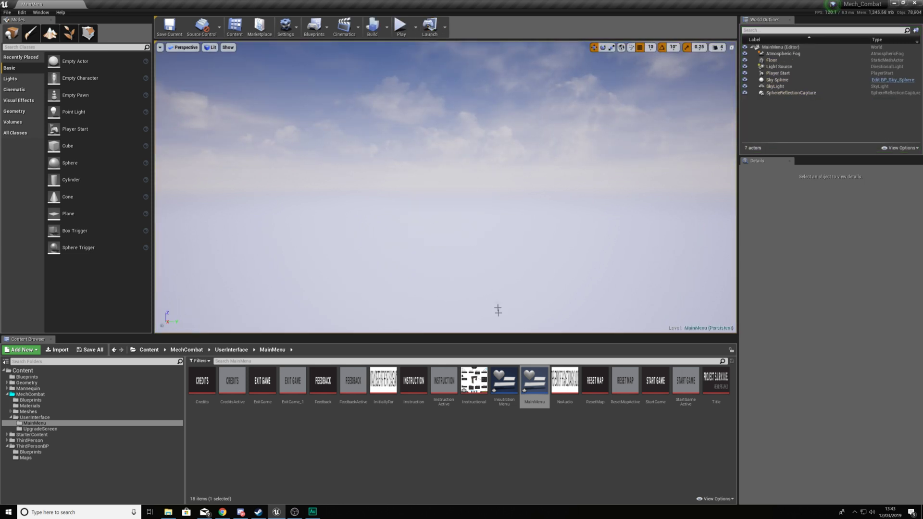
- Show the World Settings, locate the MainMenuGameMode asset used as GameMode Override, and open its blueprint
left_click(315, 33)
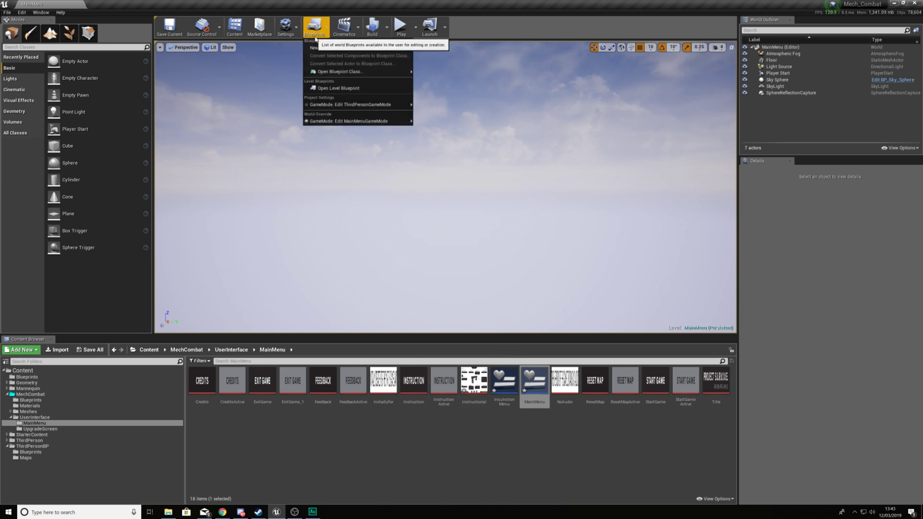
left_click(317, 33)
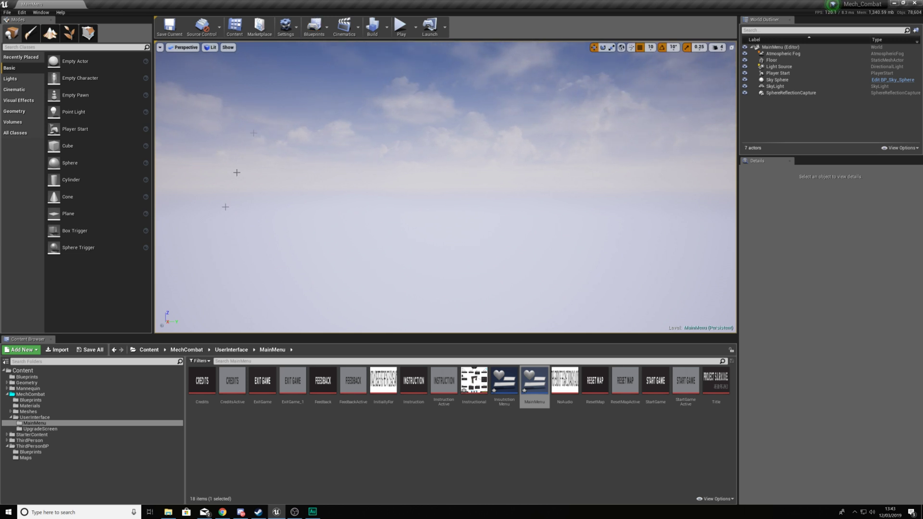
left_click(46, 395)
left_click(49, 373)
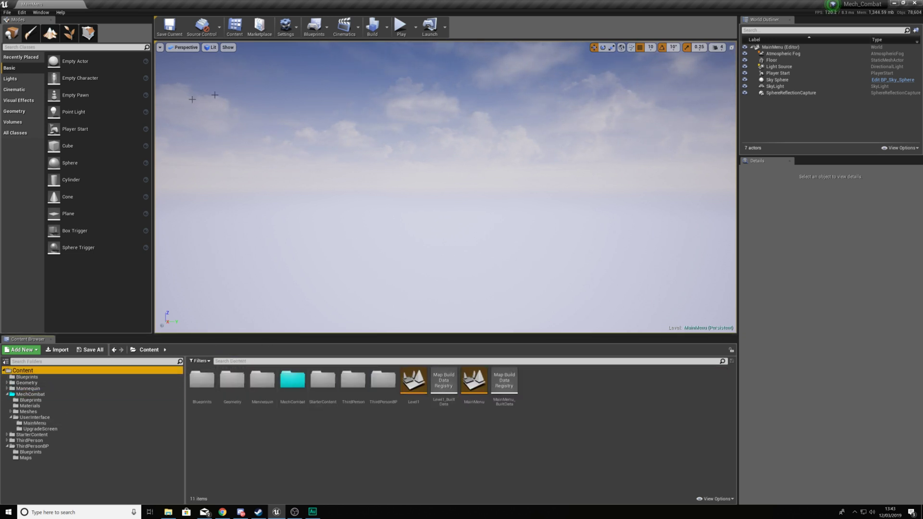
left_click(42, 13)
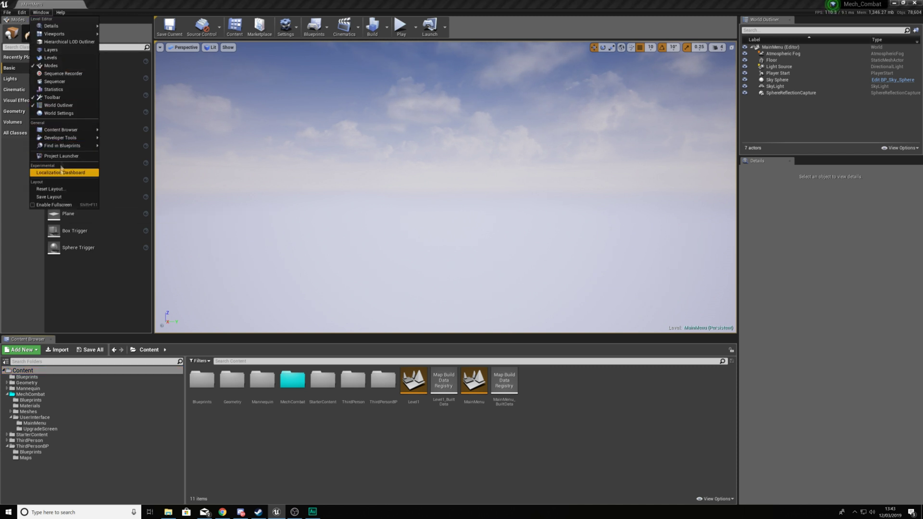
left_click(87, 113)
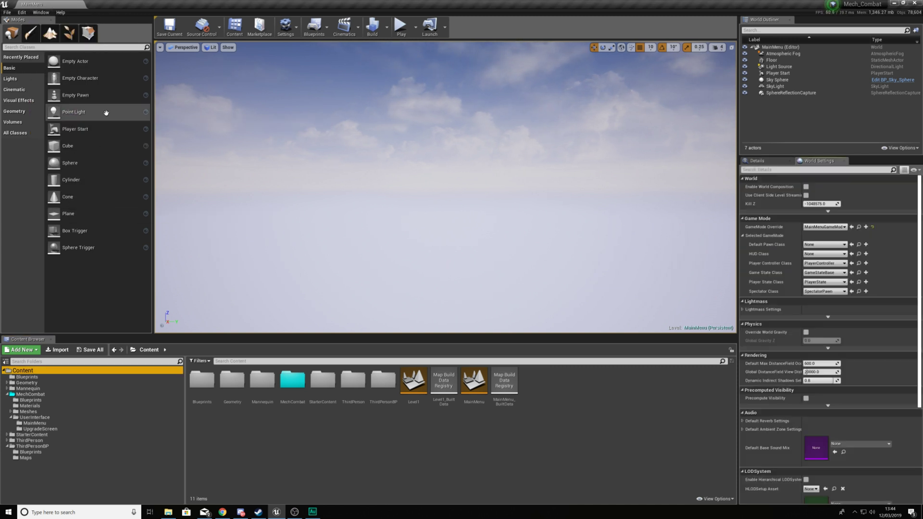
left_click(859, 227)
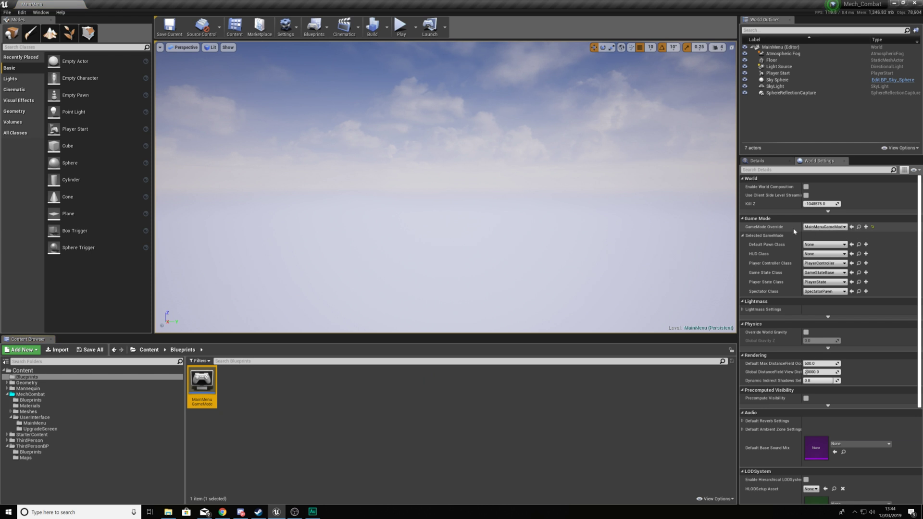
double_click(209, 383)
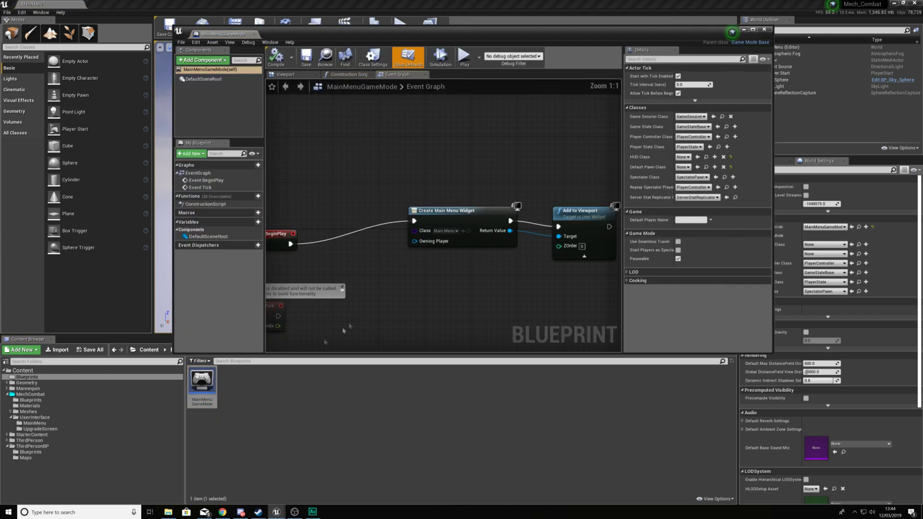
right_click_drag(465, 152, 426, 198)
scroll(429, 204, "down", 5)
scroll(435, 224, "up", 3)
right_click_drag(347, 235, 422, 219)
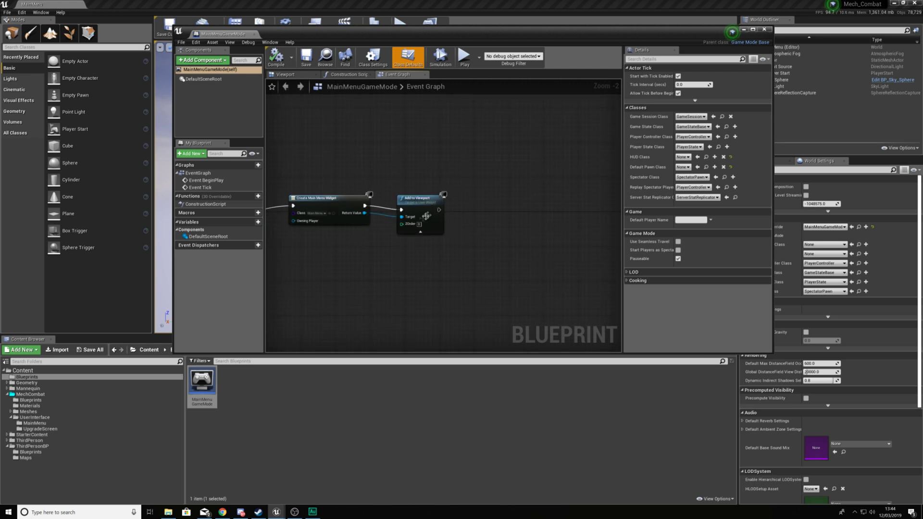
left_click_drag(492, 217, 492, 217)
type("cast to thirdper")
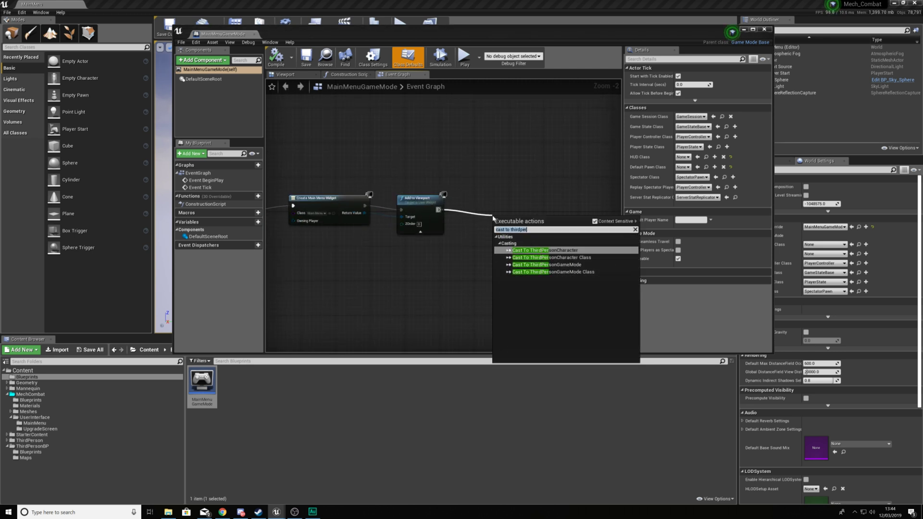
type("player")
- Add a Get Player Controller node to MainMenuGameMode's event graph and create a Set Show Mouse Cursor node from its Return Value
right_click(462, 261)
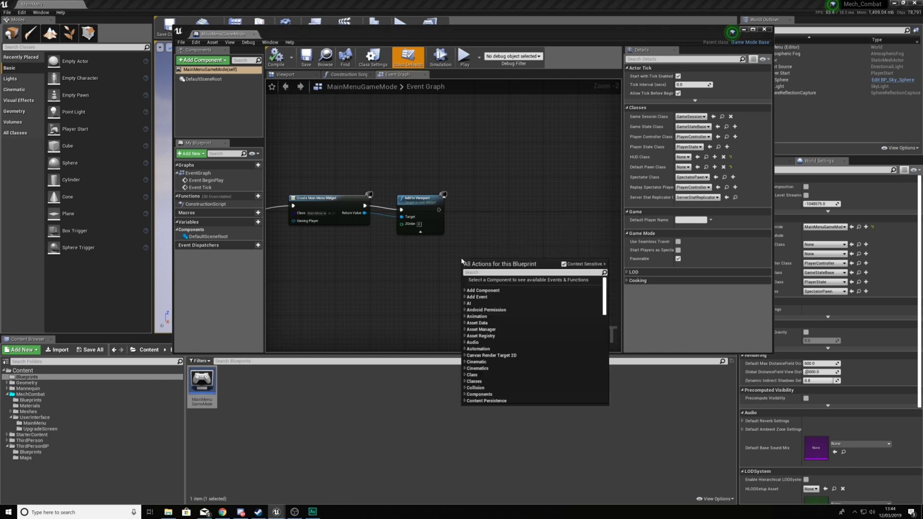
type("get player controller")
key("Return")
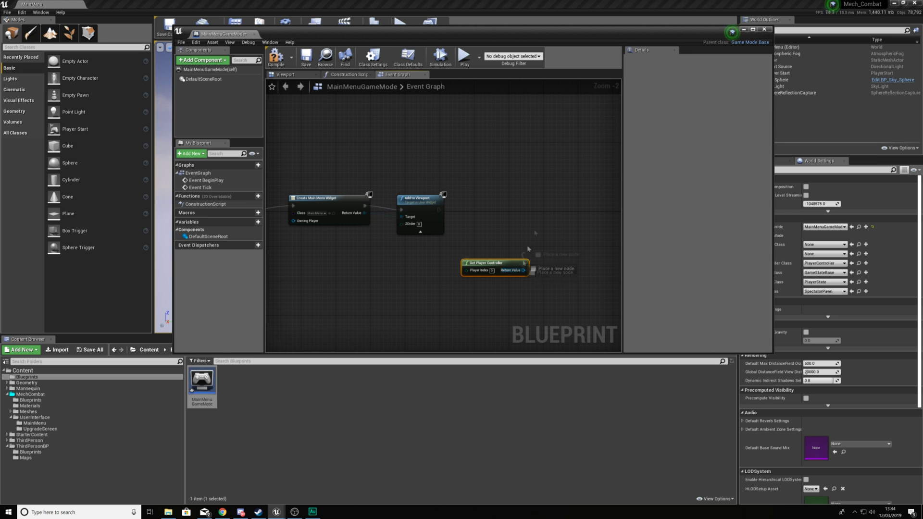
left_click_drag(524, 270, 536, 215)
type("set show mouse")
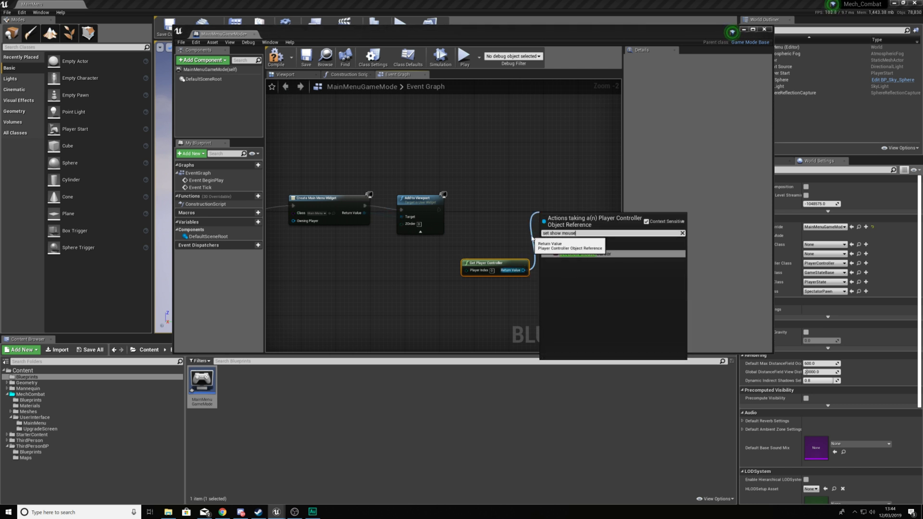
key("Return")
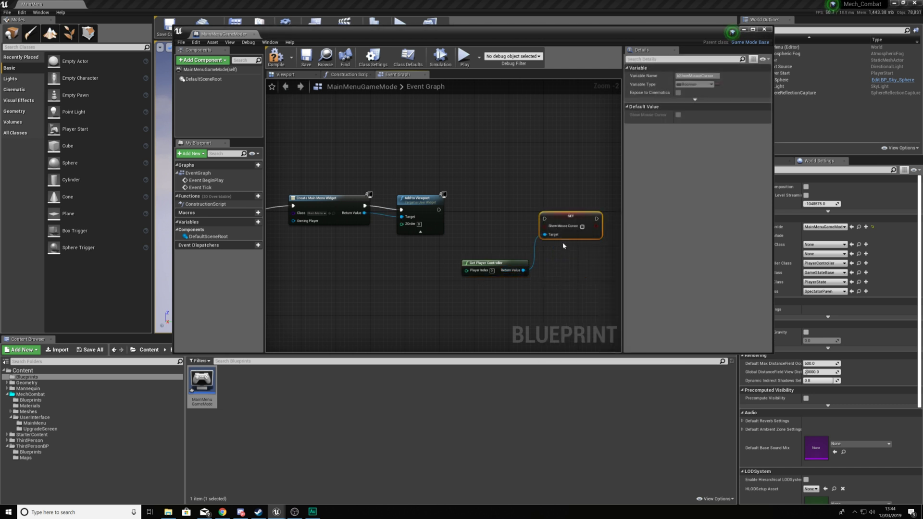
- Enable Show Mouse Cursor, wire the Set node after Add to Viewport, and compile and close the MainMenuGameMode blueprint
left_click(583, 227)
left_click_drag(544, 219, 439, 210)
left_click(346, 97)
left_click(275, 57)
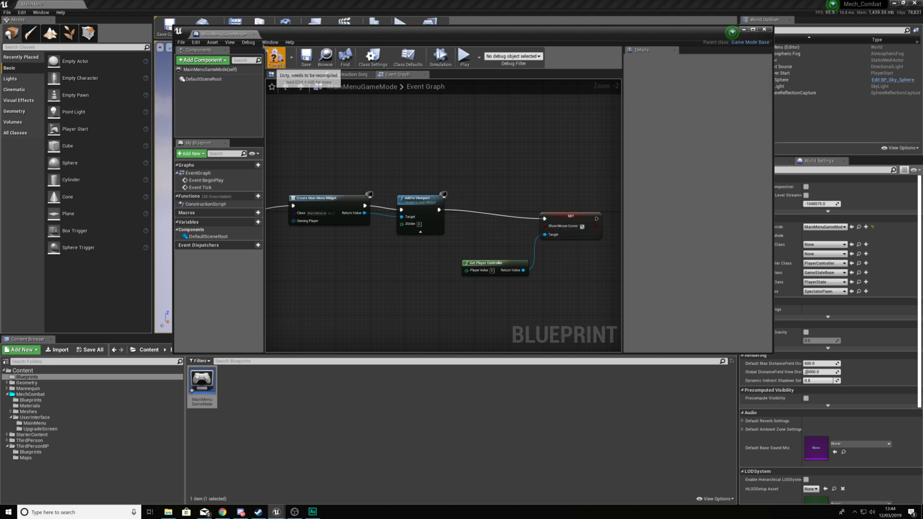
left_click(254, 34)
- Play the menu level, start the game, walk the mech through Level1 to check the controls, and end the session
left_click(401, 29)
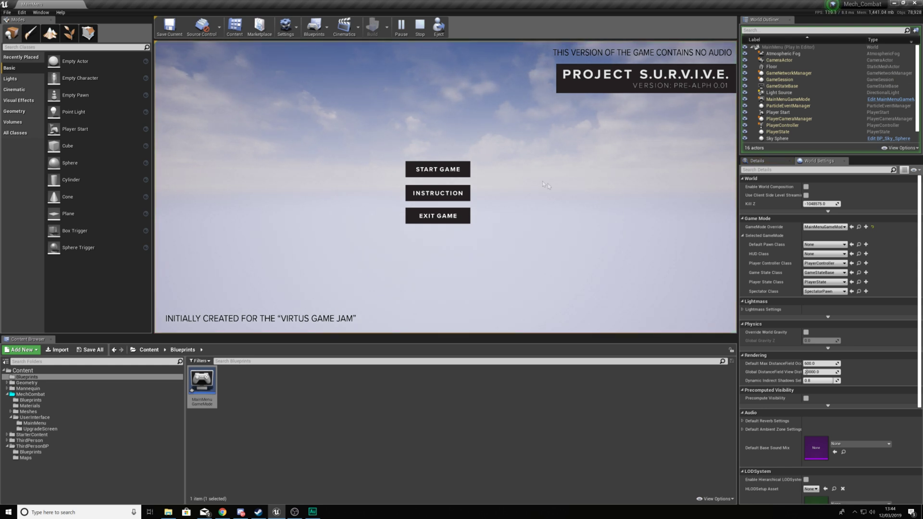
left_click(443, 171)
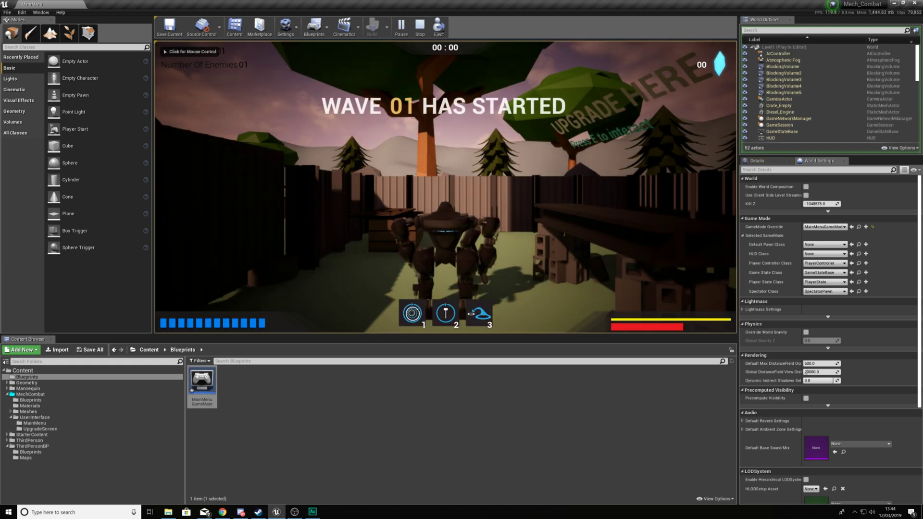
key("w")
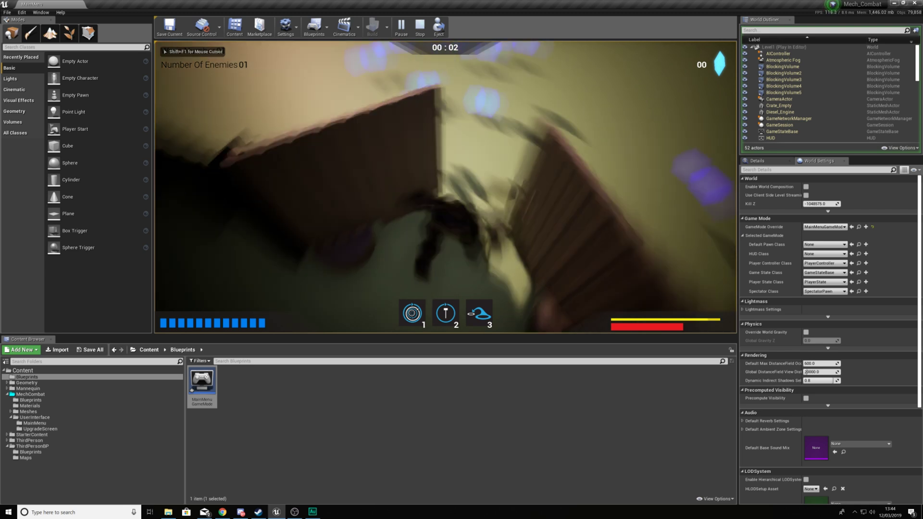
key("w")
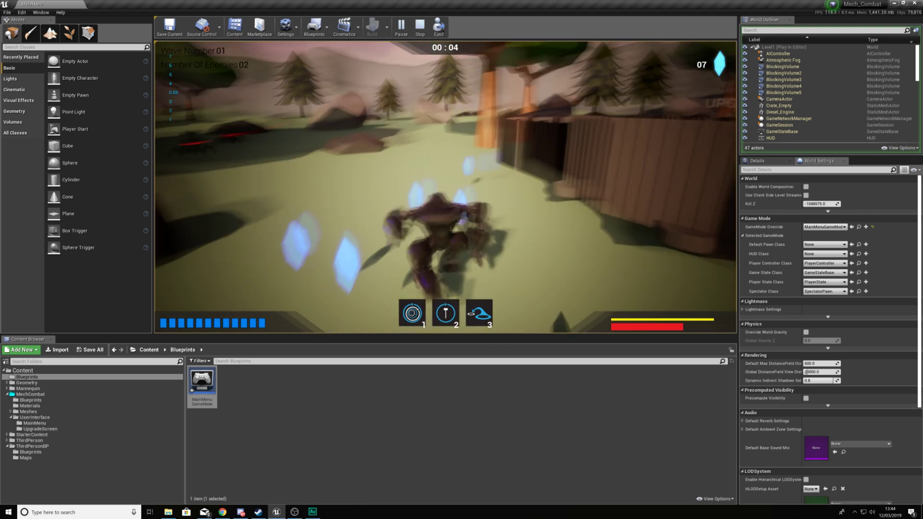
key("w")
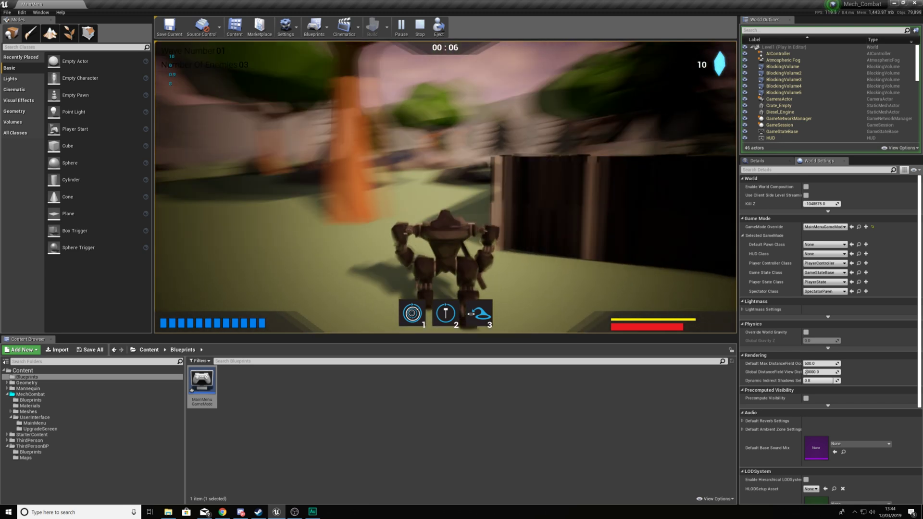
key("Escape")
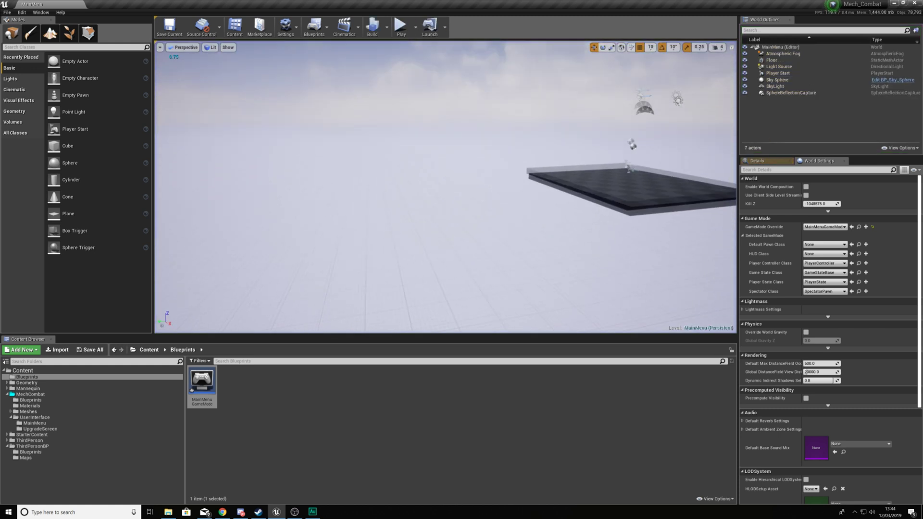
key("w")
right_click_drag(445, 187, 462, 211)
key("s")
right_click_drag(548, 215, 548, 212)
key("d")
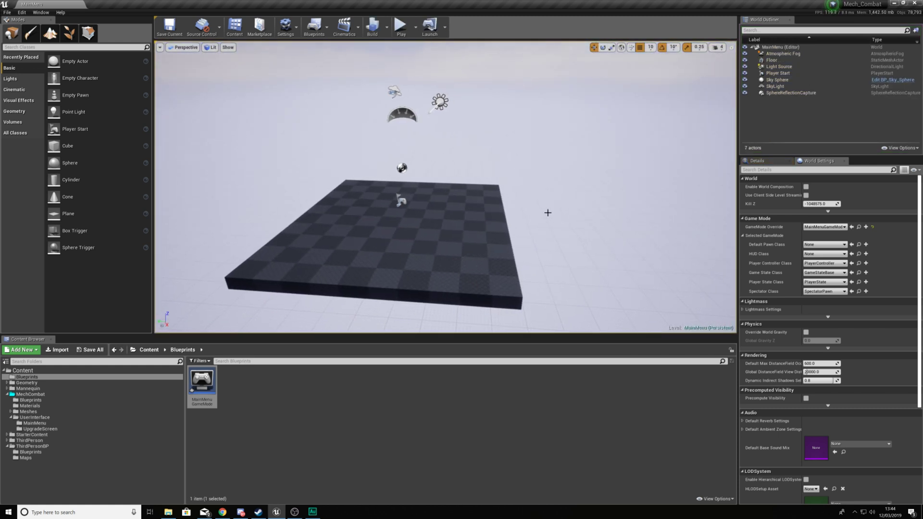
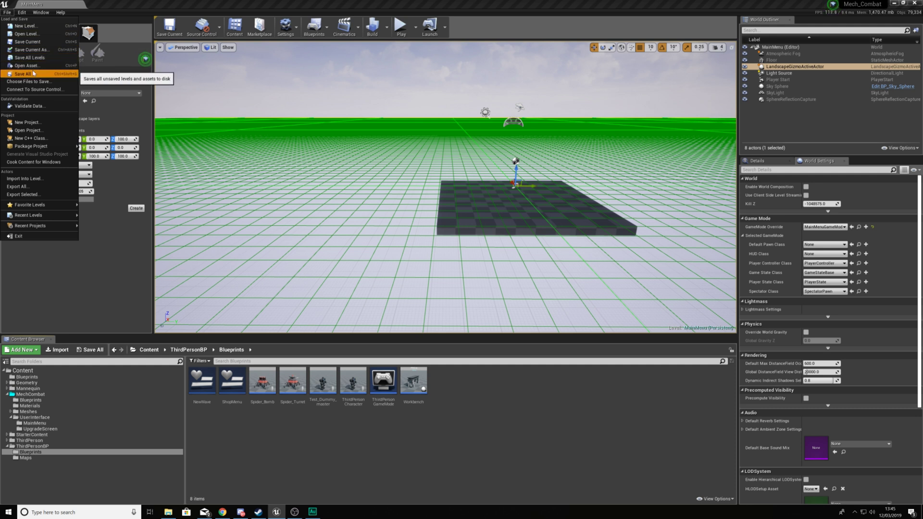
- Open Level1 and check which landscape material its terrain uses
left_click(8, 12)
left_click(25, 34)
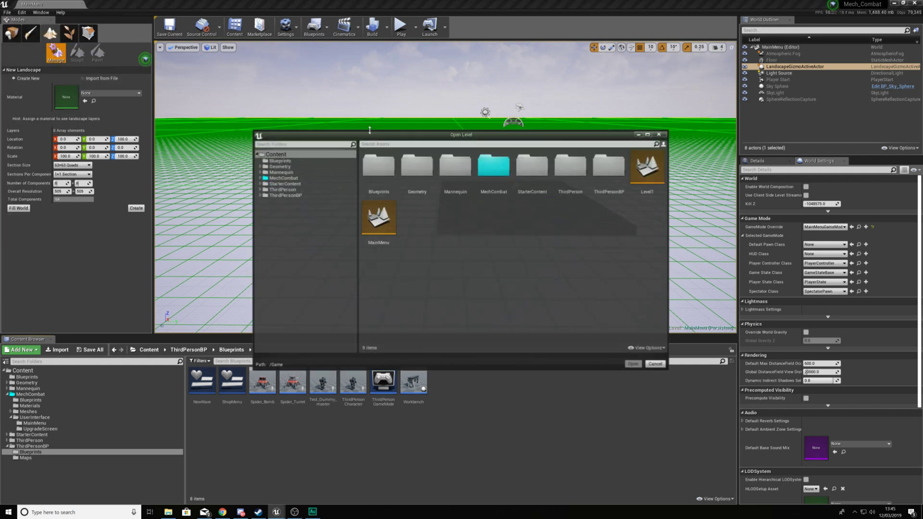
double_click(632, 188)
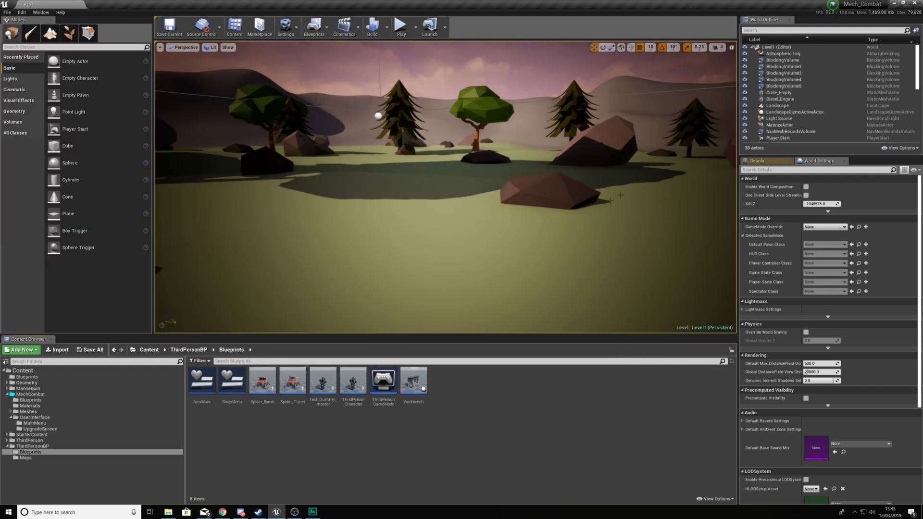
left_click(560, 232)
left_click(779, 162)
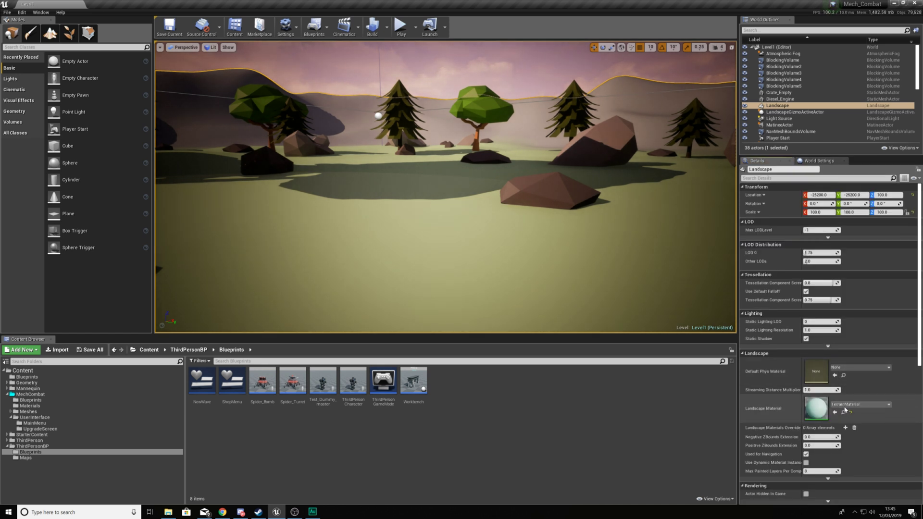
- Reopen the MainMenu level and create a new landscape using TerrainMaterial
left_click(9, 13)
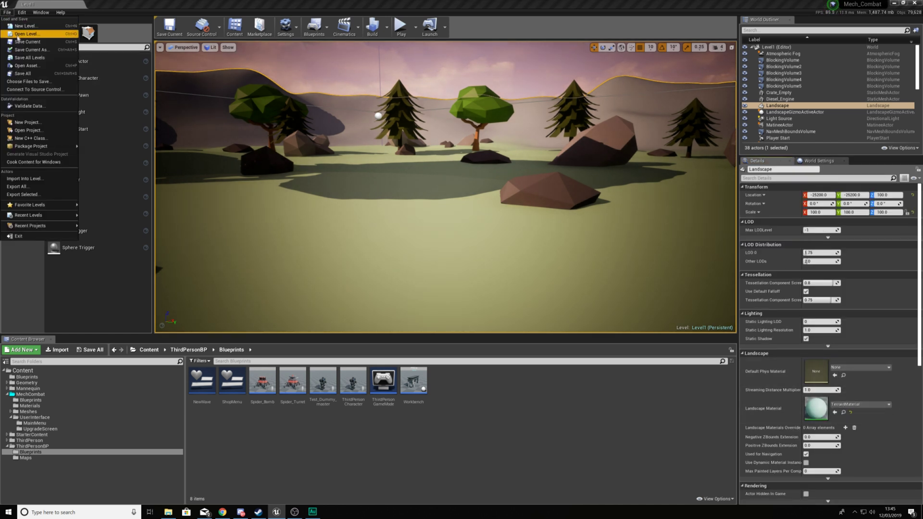
left_click(24, 34)
double_click(392, 237)
left_click(50, 34)
left_click(110, 93)
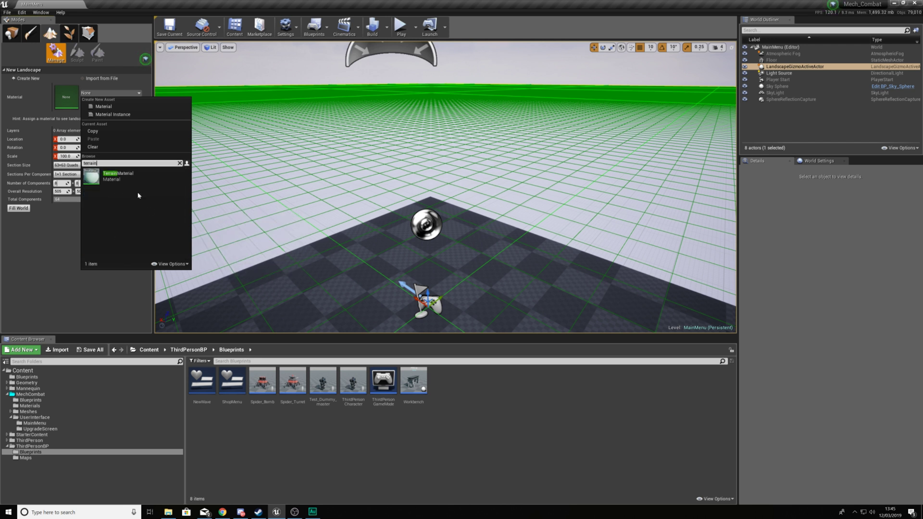
left_click(118, 175)
left_click(136, 194)
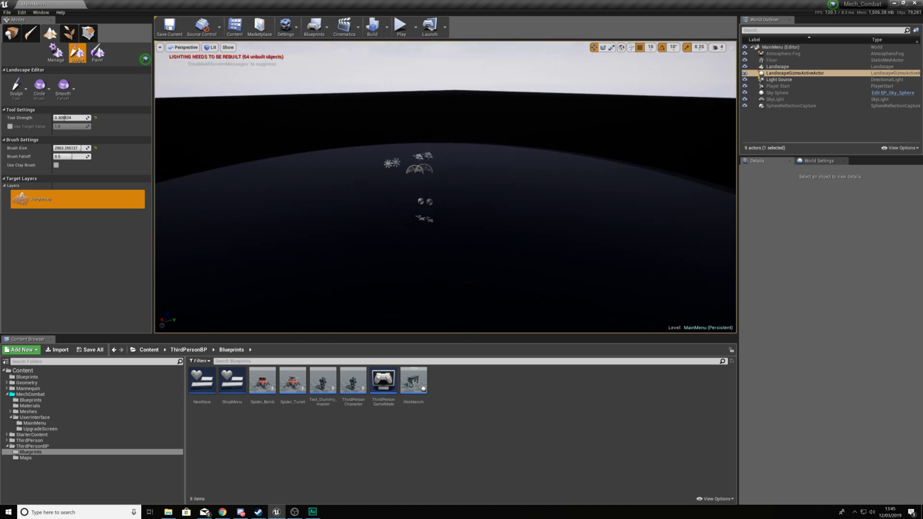
- Create weight-blended layer infos for the Grass and Rock paint layers, saving both in MainMenu_sharedassets
left_click(98, 53)
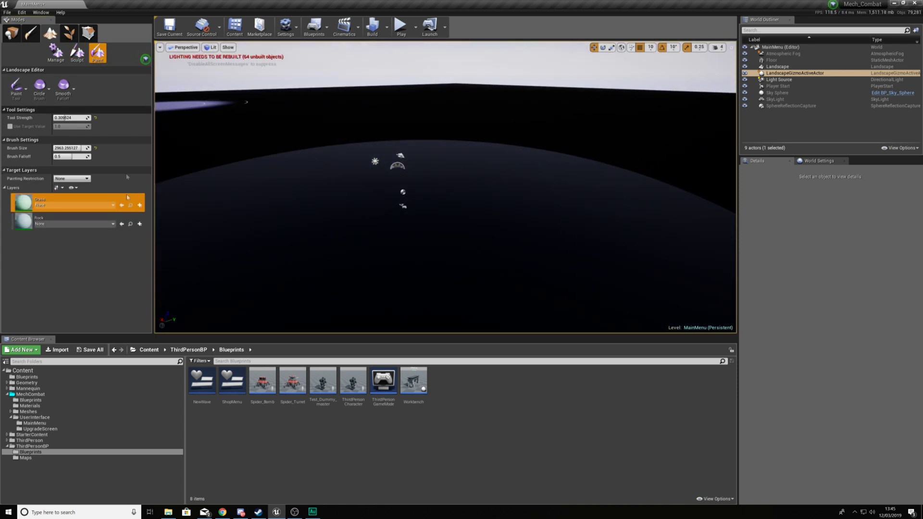
left_click(140, 205)
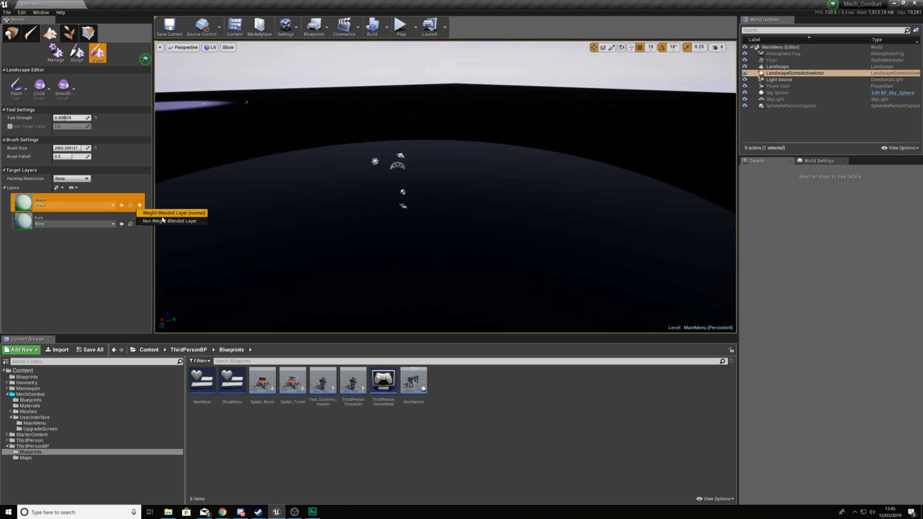
left_click(163, 214)
left_click(498, 332)
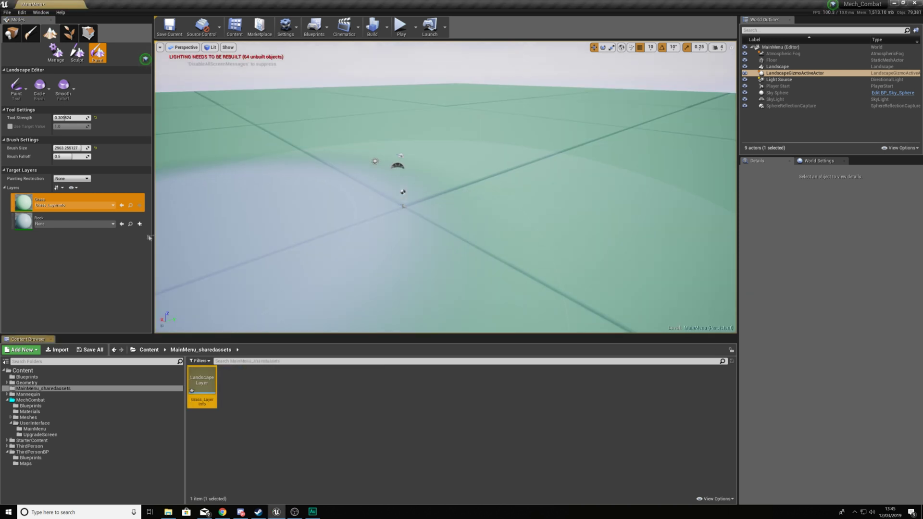
left_click(139, 224)
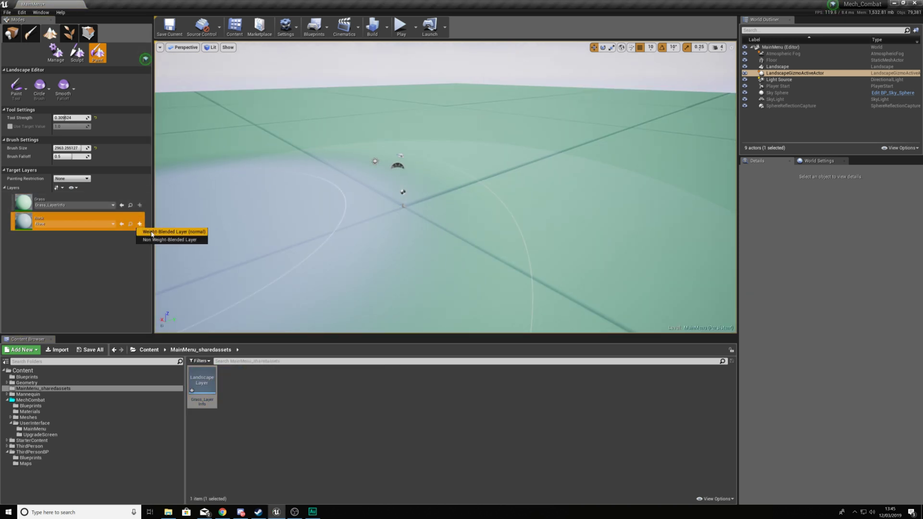
left_click(151, 232)
left_click(497, 330)
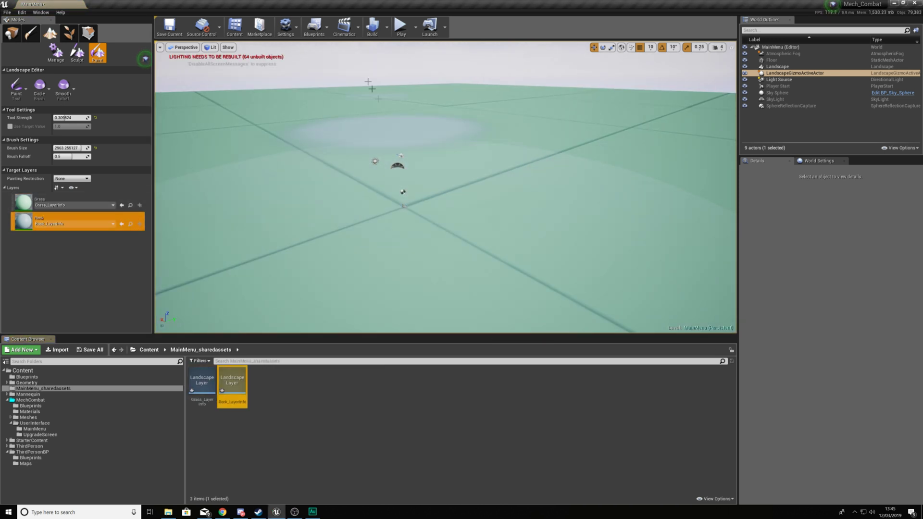
- Play the menu level to check the background view behind the buttons and end the session
left_click(401, 28)
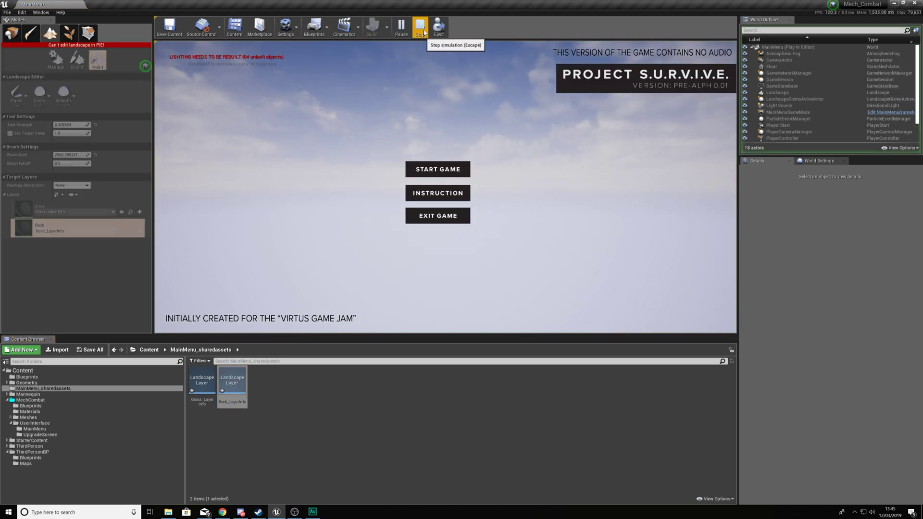
left_click(421, 28)
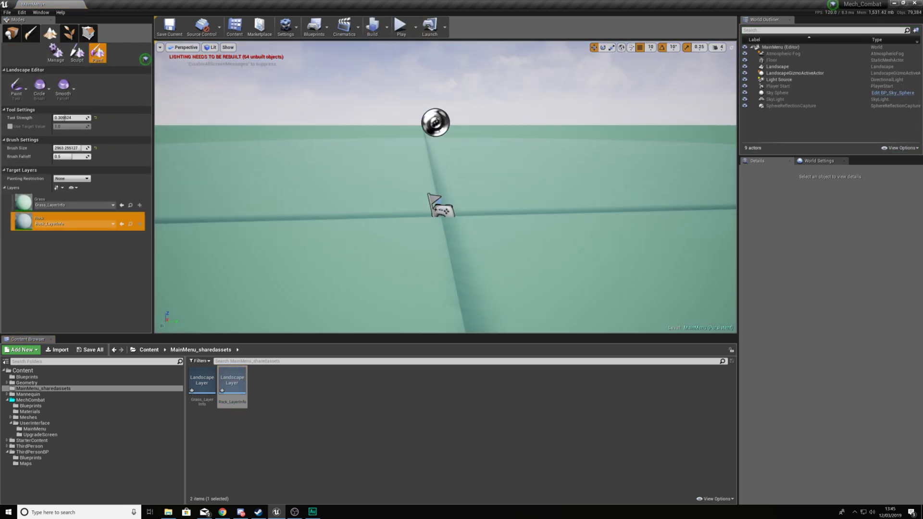
right_click_drag(428, 65, 389, 59)
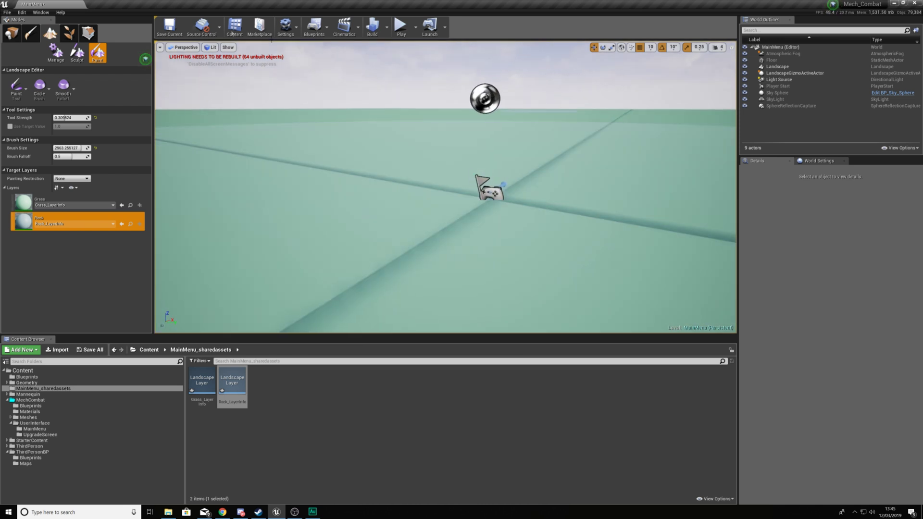
- Leave landscape editing and lower the landscape beneath the floor and the player start
left_click(11, 32)
right_click_drag(496, 187, 593, 184)
key("s")
left_click_drag(500, 191, 502, 192)
- Play the menu level, start the game from its menu, and end the session
left_click(408, 32)
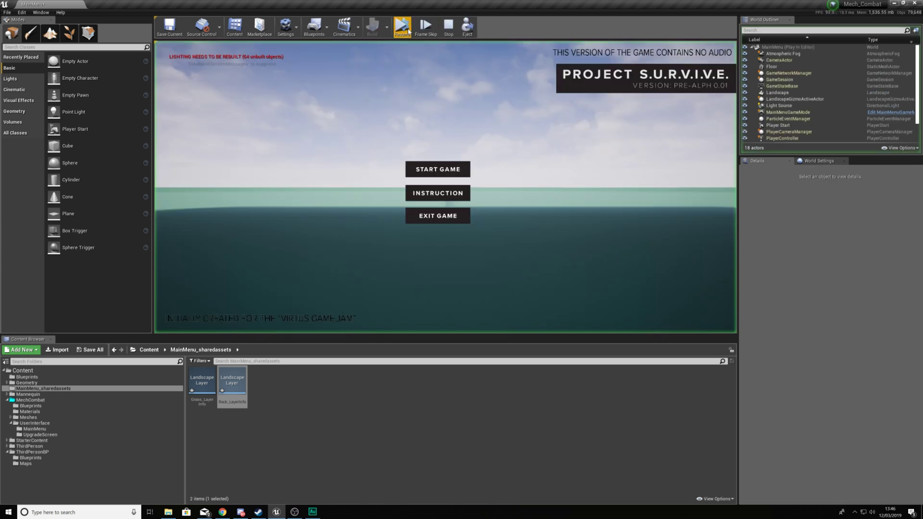
left_click(454, 168)
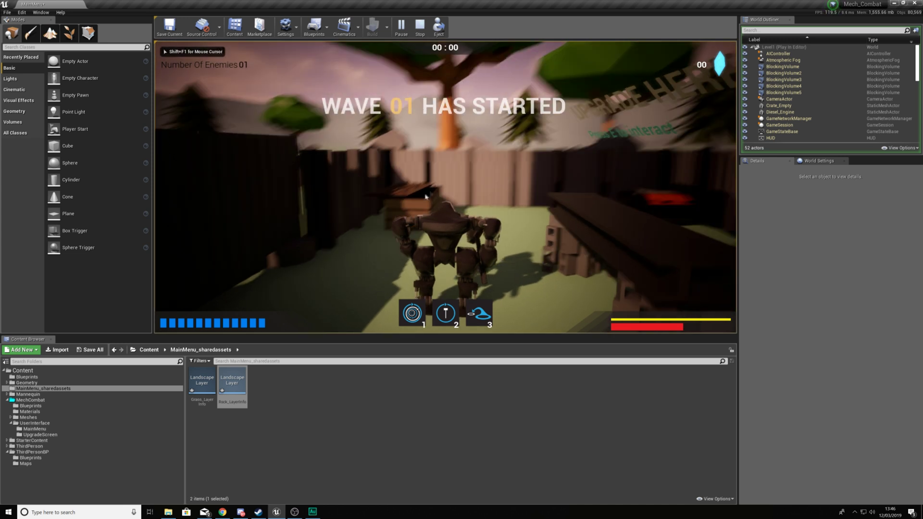
key("Escape")
- Delete the Floor mesh from the MainMenu level
key("w")
right_click_drag(475, 205, 395, 183)
left_click(475, 206)
key("Delete")
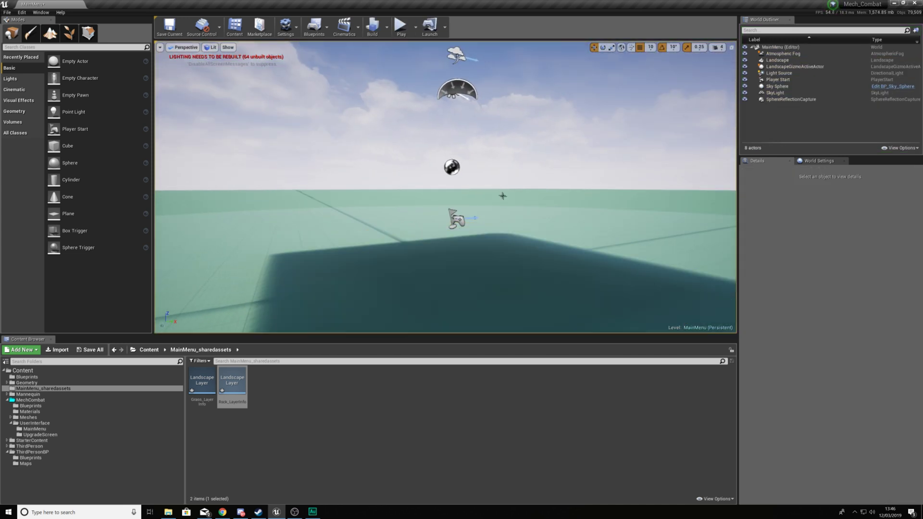
- Preview the menu with only the landscape as its ground and stop the simulation
key("s")
right_click_drag(433, 192, 335, 183)
key("w")
left_click(402, 29)
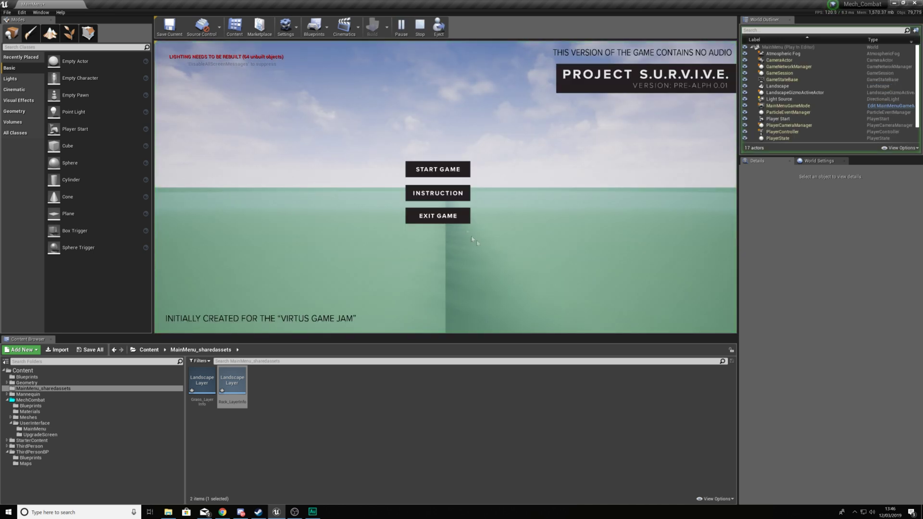
key("Escape")
right_click_drag(486, 214, 474, 267)
key("s")
key("w")
key("s")
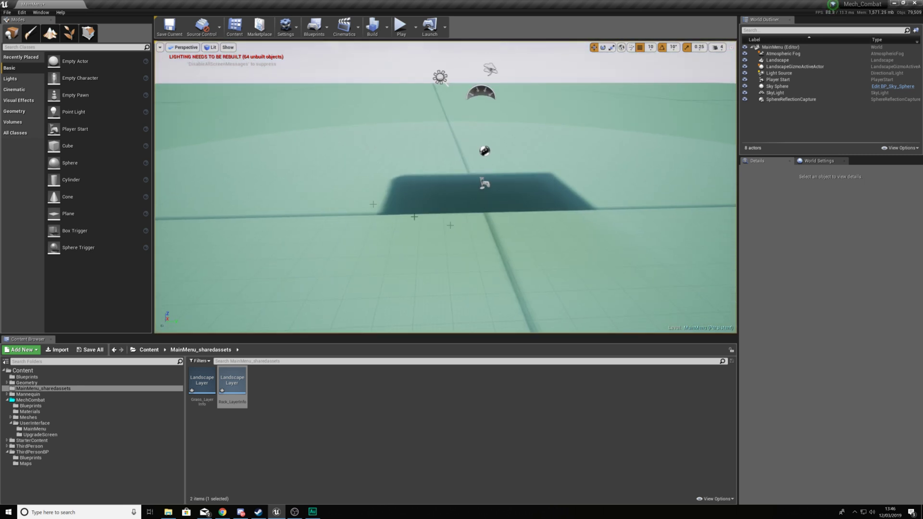
left_click(58, 37)
left_click(69, 36)
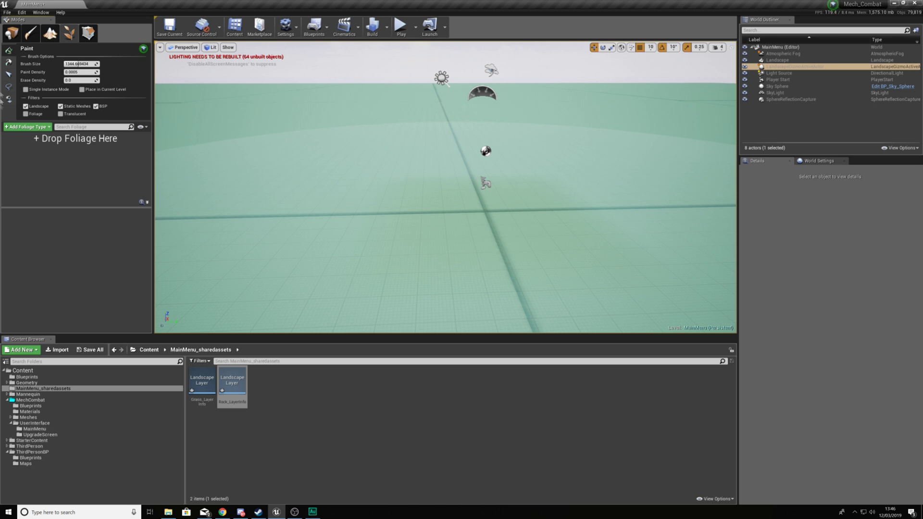
left_click(9, 35)
- Look through the project's blueprint and mesh folders and open MechCombat's Main_Character meshes
left_click(44, 452)
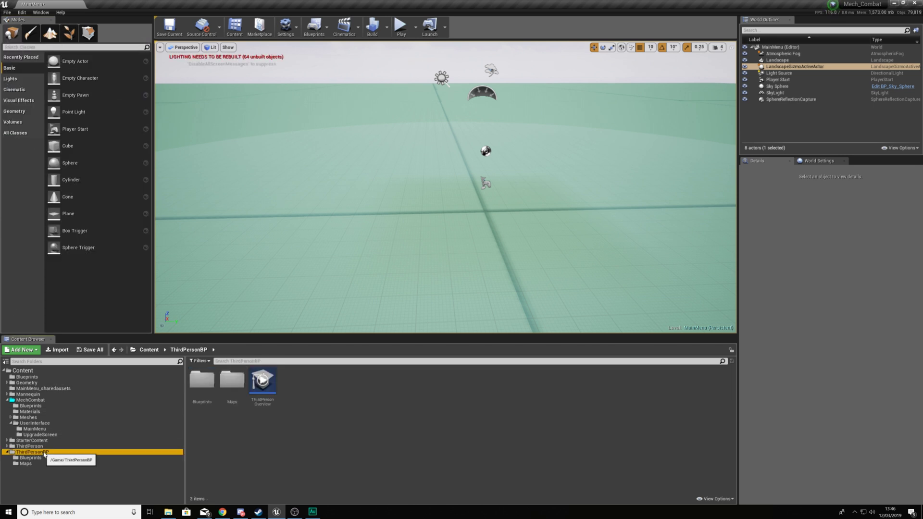
double_click(198, 383)
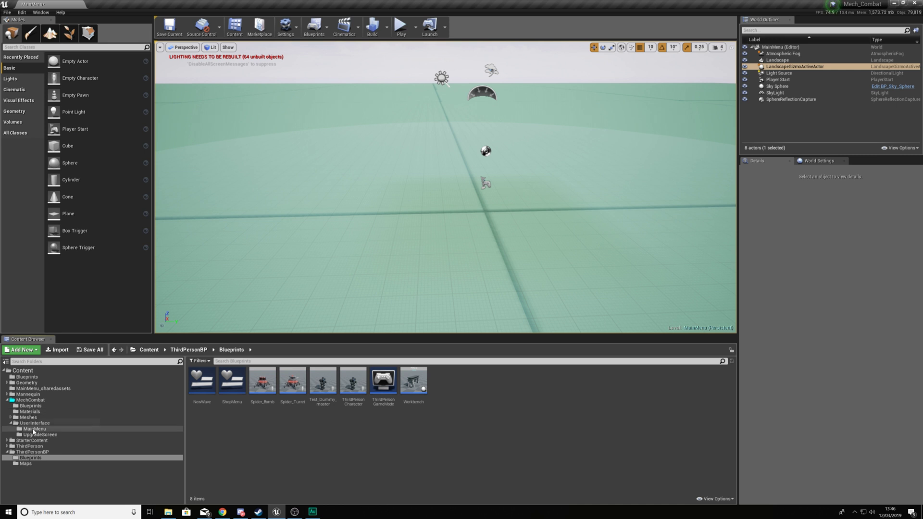
left_click(27, 418)
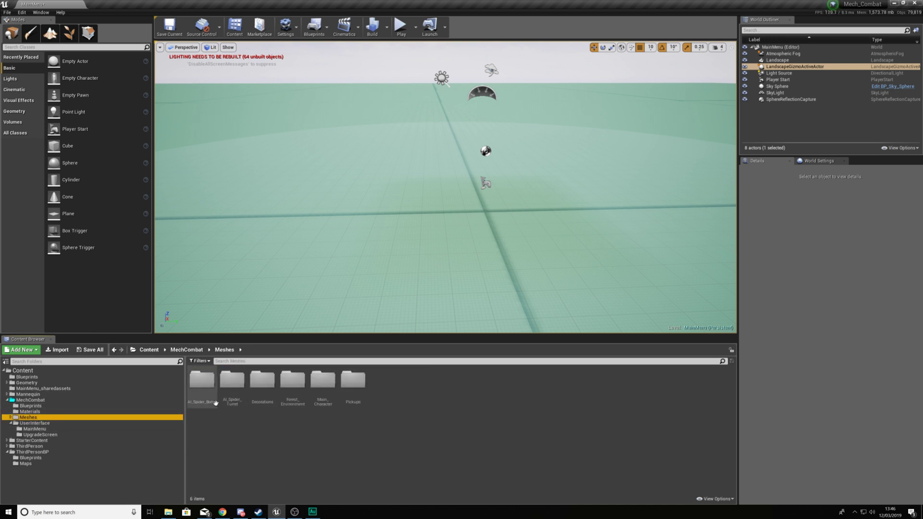
double_click(317, 400)
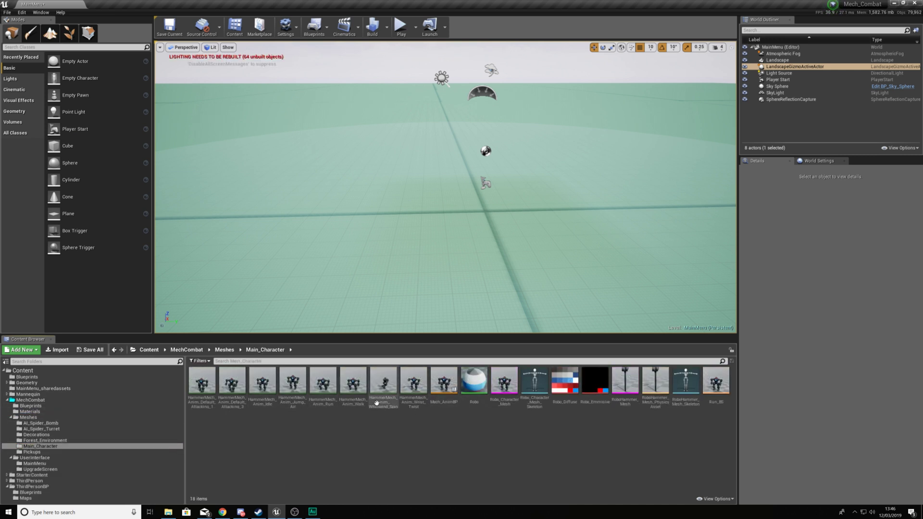
- Place HammerMech_Anim_Idle on the landscape in front of the player start at about X 560, Y 150, and preview the menu
right_click_drag(431, 280, 470, 270)
key("w")
key("a")
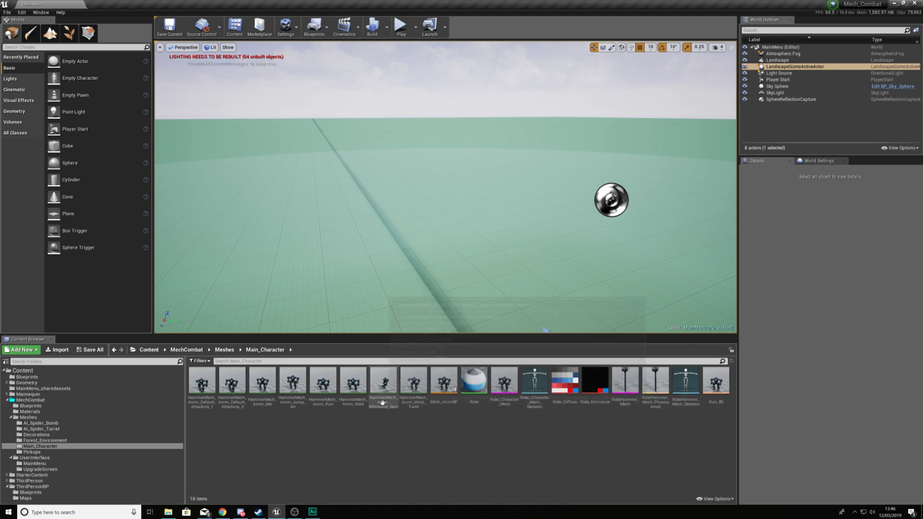
left_click_drag(262, 382, 455, 243)
right_click_drag(536, 224, 462, 240)
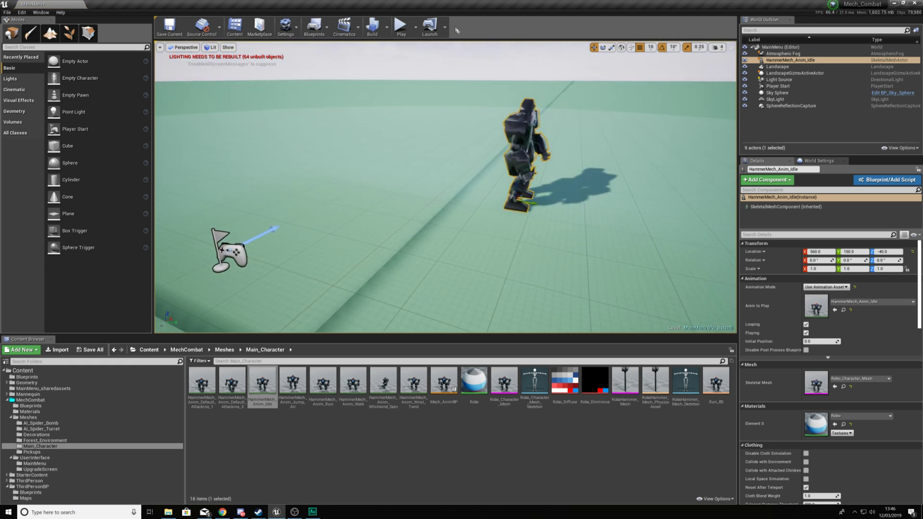
left_click(400, 26)
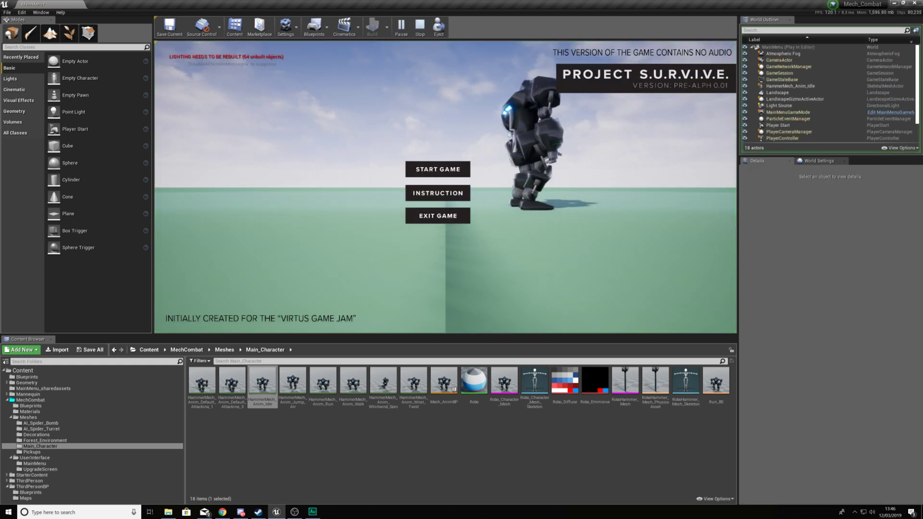
key("Escape")
- Move the idle mech to X 380, Y -290, rotate it 60 degrees about Z, and preview the menu
mouse_move(546, 174)
right_mouse_down()
mouse_move(575, 130)
mouse_move(539, 188)
mouse_move(561, 179)
right_mouse_up()
left_click(507, 198)
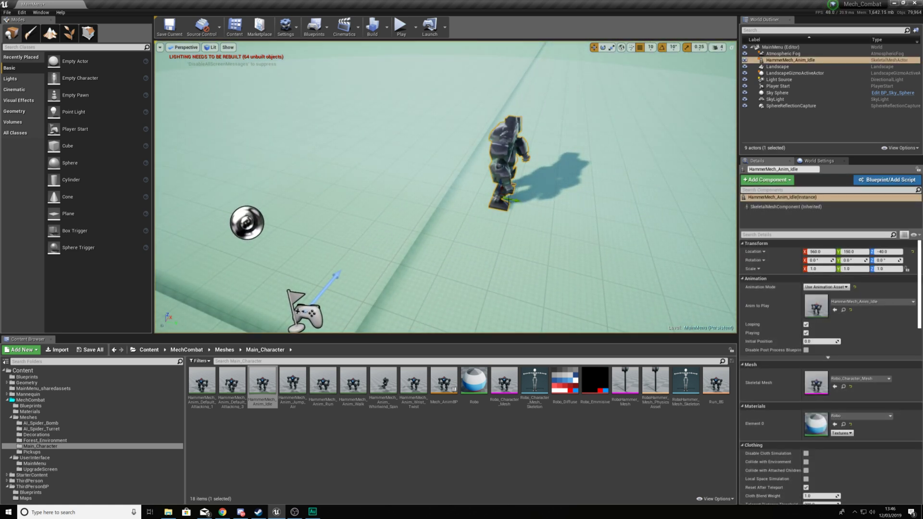
left_click_drag(515, 205, 371, 205)
key("a")
right_click_drag(460, 108, 505, 103)
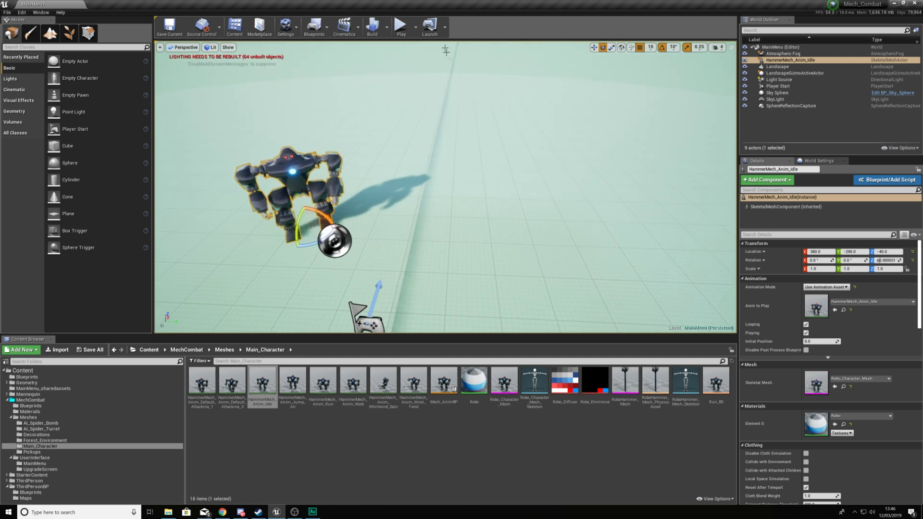
left_click(402, 30)
key("Escape")
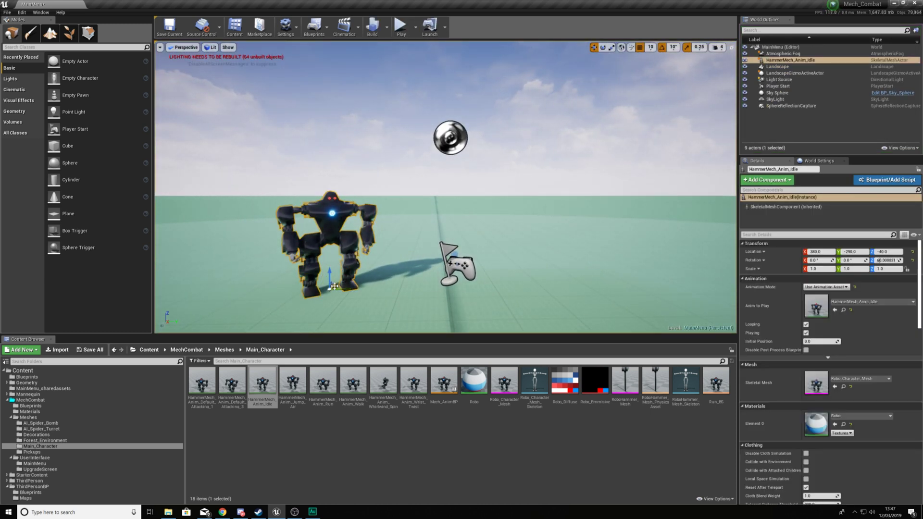
- Move the idle mech farther from the player start, to X 530, Y -130
key("d")
right_click_drag(433, 179, 332, 231)
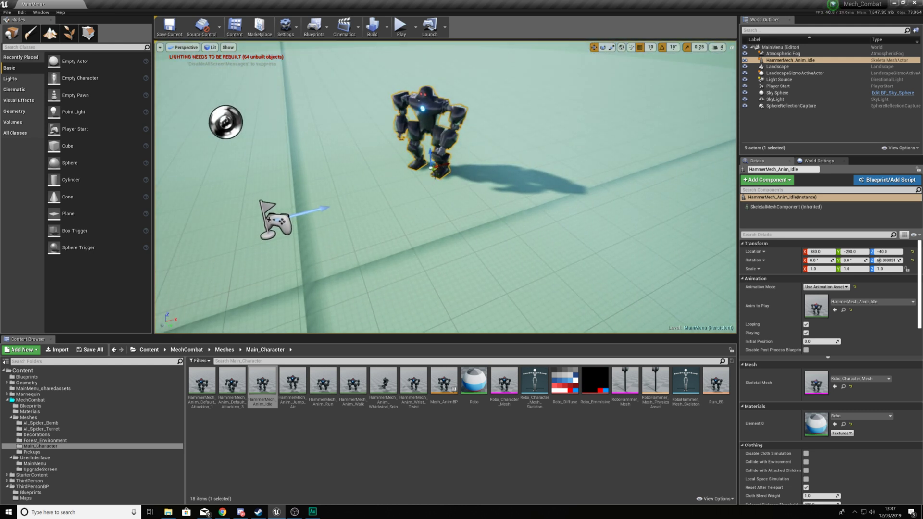
left_click_drag(438, 169, 508, 182)
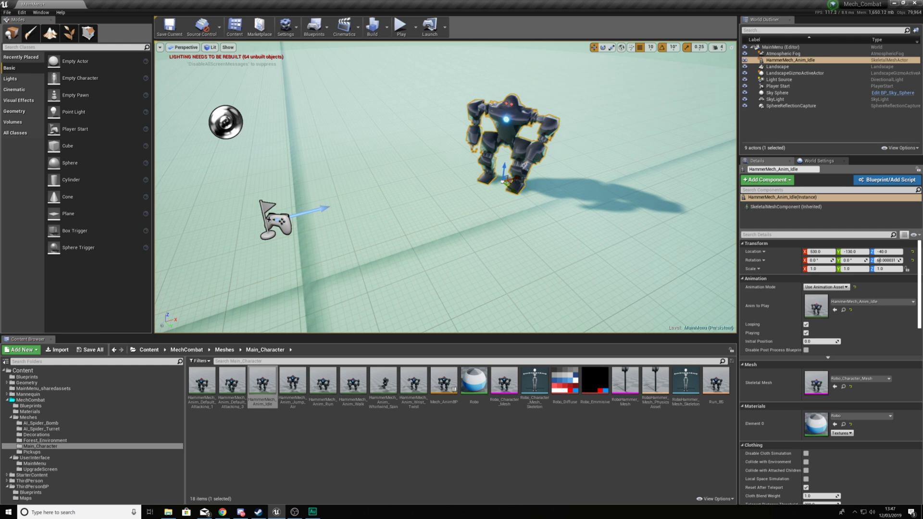
- Raise the Player Start to about Z 192 and preview the menu view
left_click(275, 207)
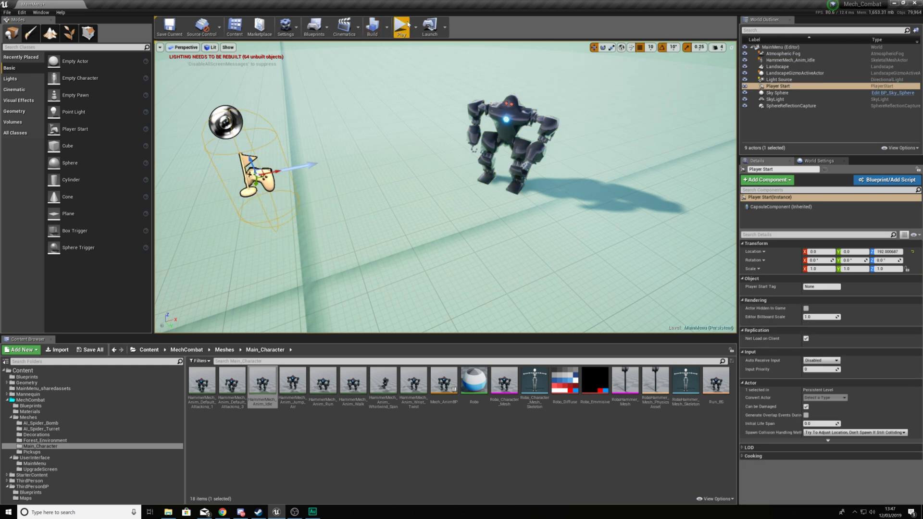
left_click(407, 27)
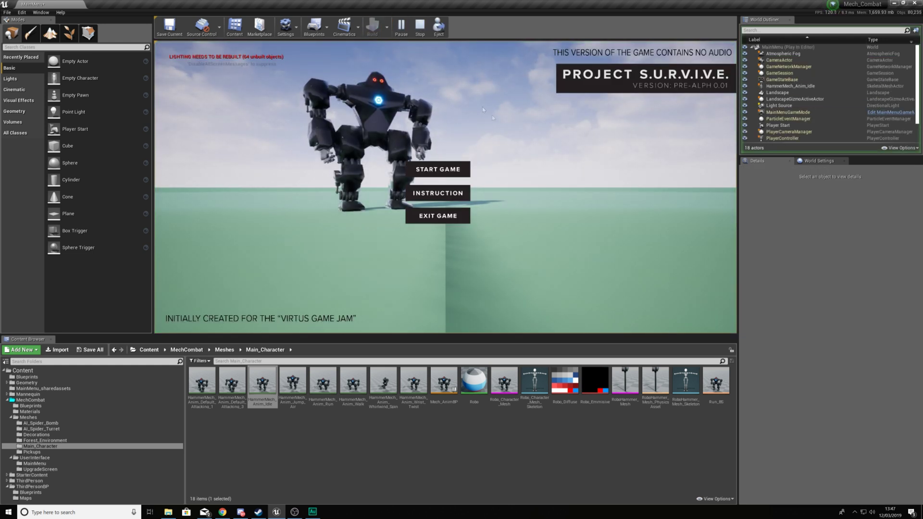
key("Escape")
- Shift the idle mech away from the menu buttons to Y -210
left_click(380, 111)
right_click_drag(379, 110, 404, 201)
key("s")
left_click_drag(398, 196, 359, 195)
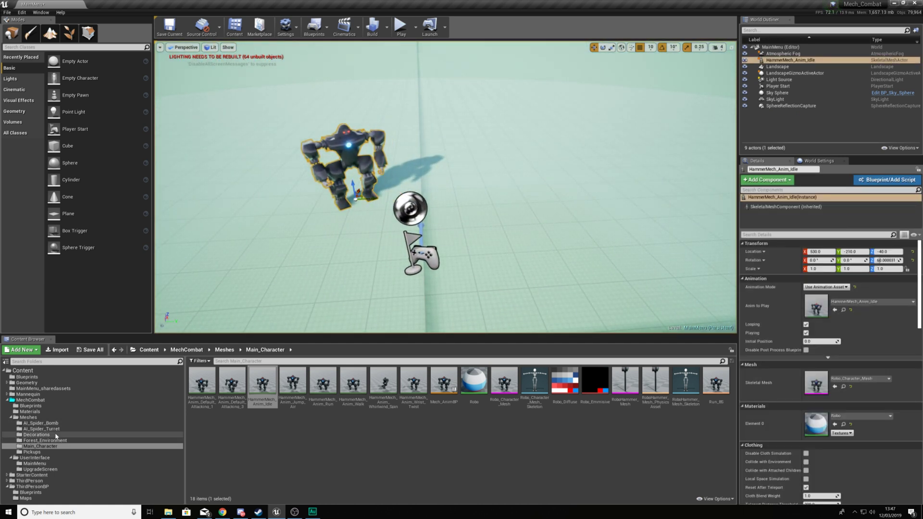
- Place two Spider_Core_Anim_Idle meshes from the AI_Spider_Bomb folder beside and behind the mech, and preview the menu
left_click(43, 423)
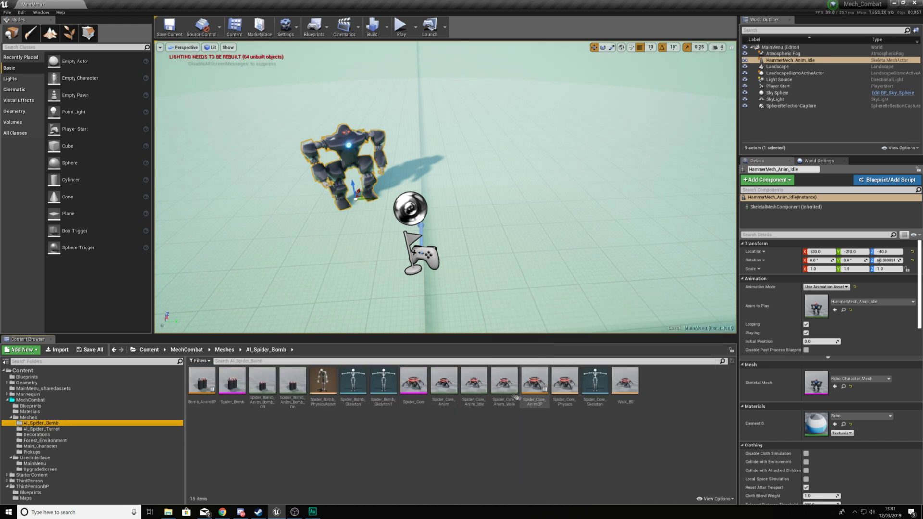
left_click_drag(474, 382, 608, 192)
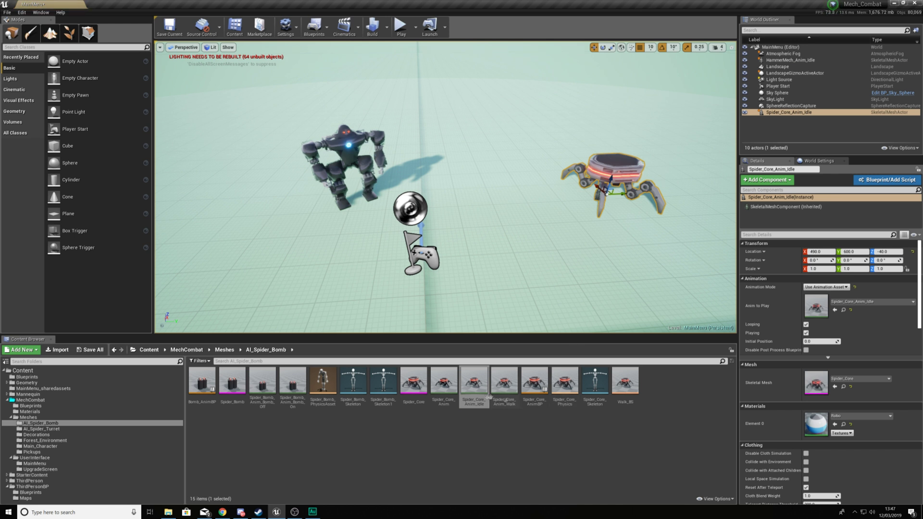
left_click(48, 423)
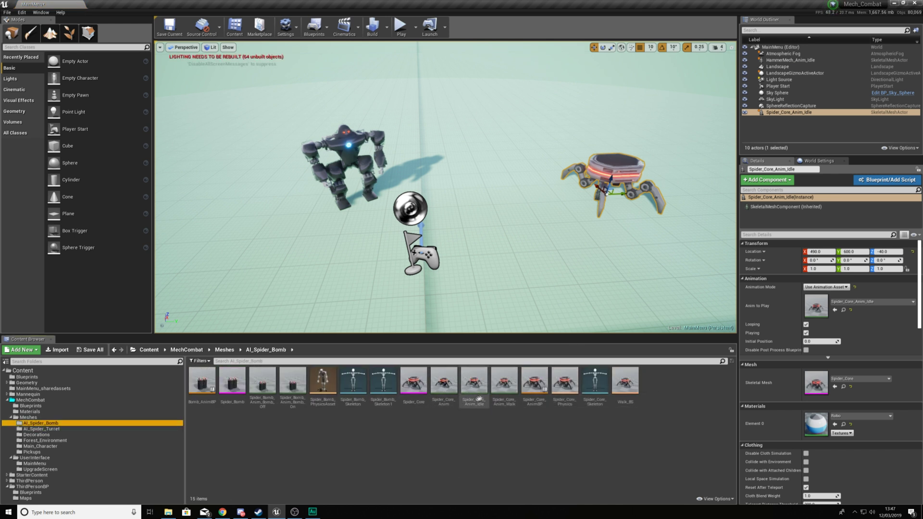
left_click_drag(479, 399, 474, 140)
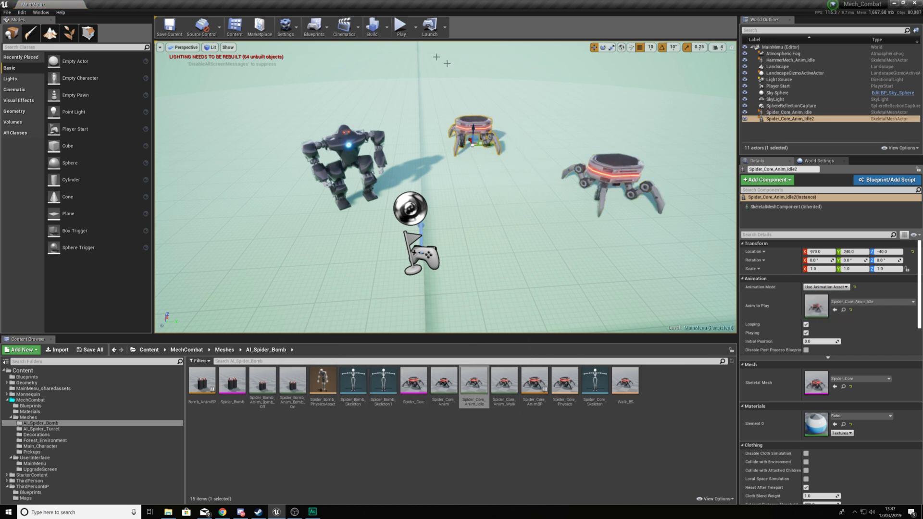
left_click(401, 29)
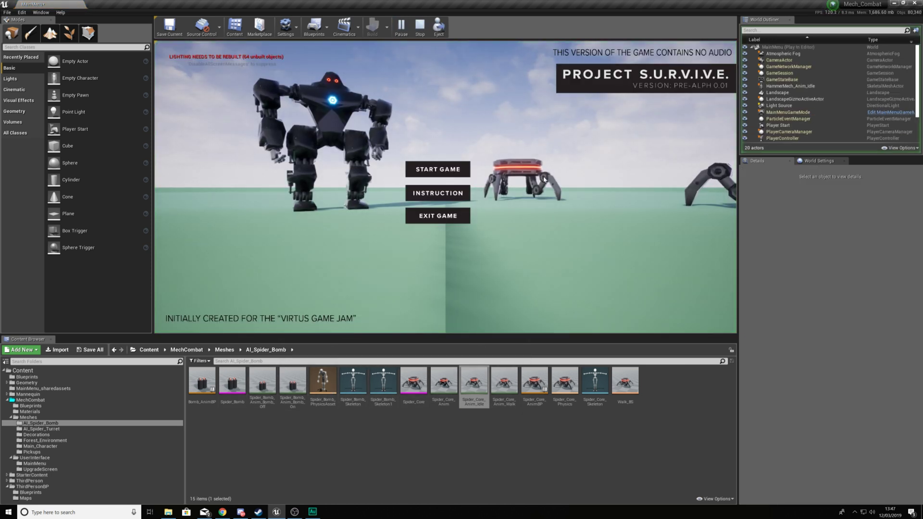
key("Escape")
- Lower the landscape, mech and both spiders together to Z -140 and preview the menu
right_click_drag(521, 240, 521, 206)
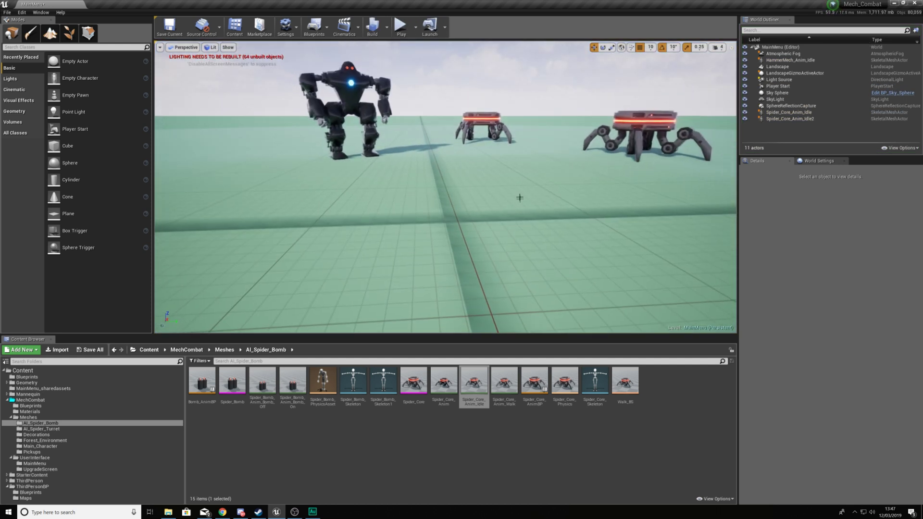
left_click(521, 206)
left_click(618, 116, "ctrl")
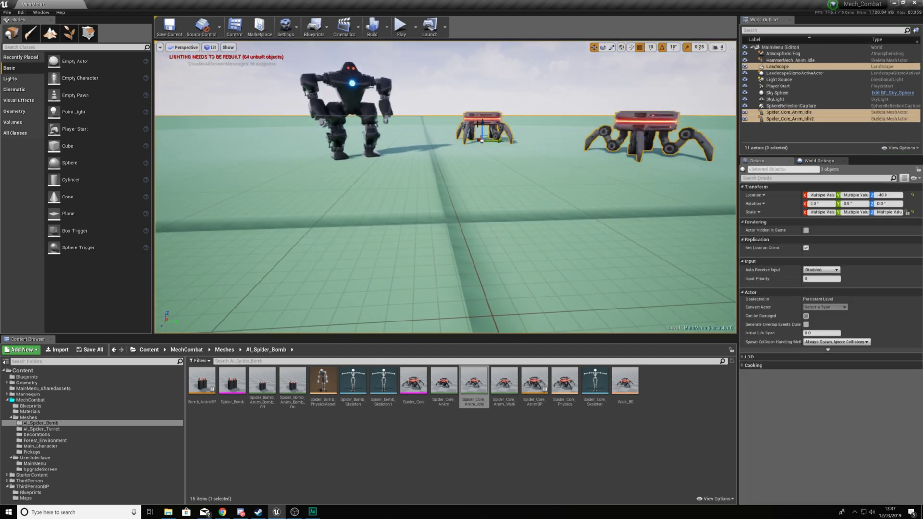
left_click_drag(352, 141, 348, 176)
left_click(403, 29)
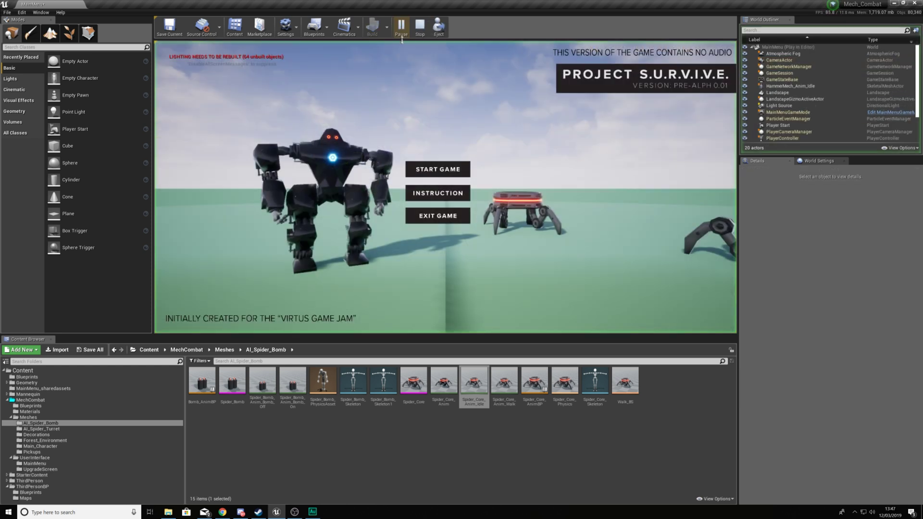
key("Escape")
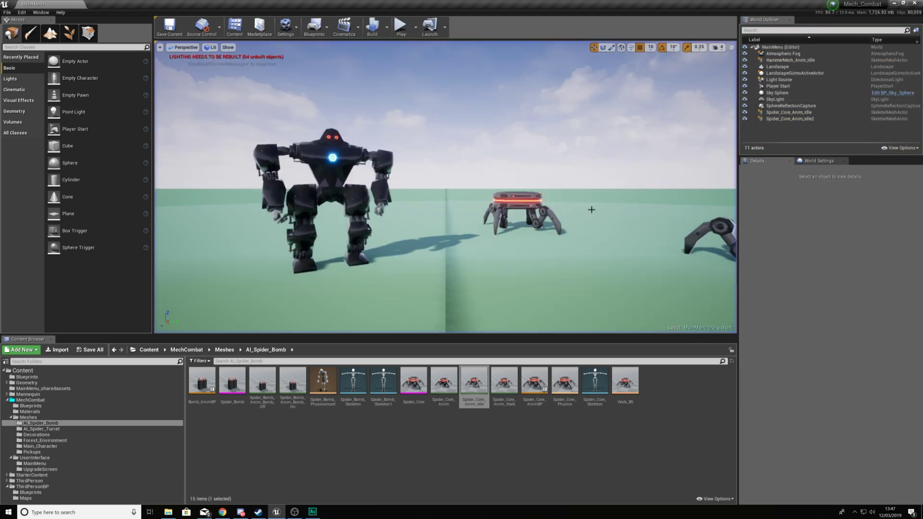
- Move the nearer spider closer to the mech, to about Y 390, and preview the menu
left_click(714, 230)
right_click_drag(715, 231, 682, 237)
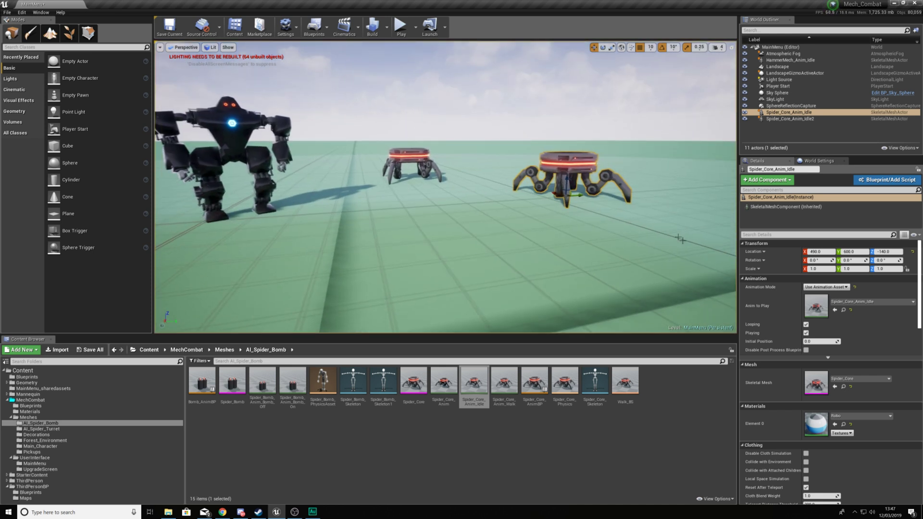
left_click_drag(577, 194, 503, 210)
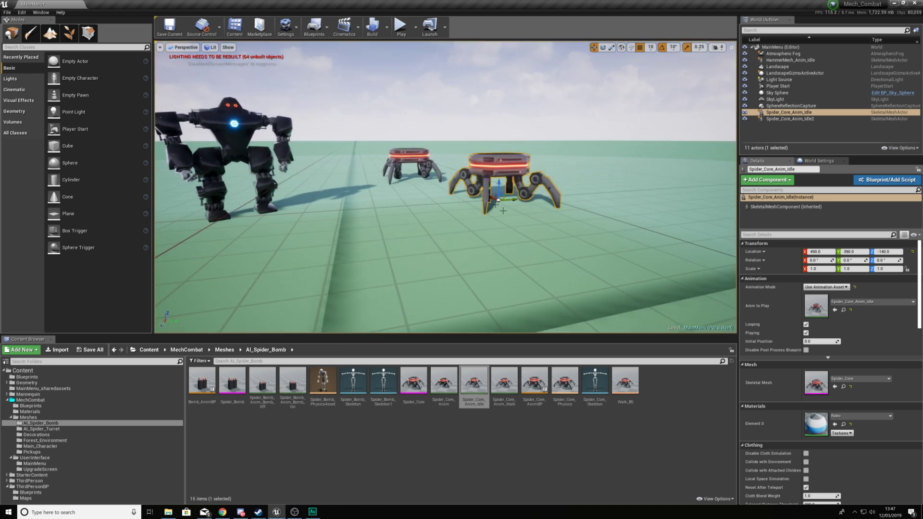
left_click(398, 30)
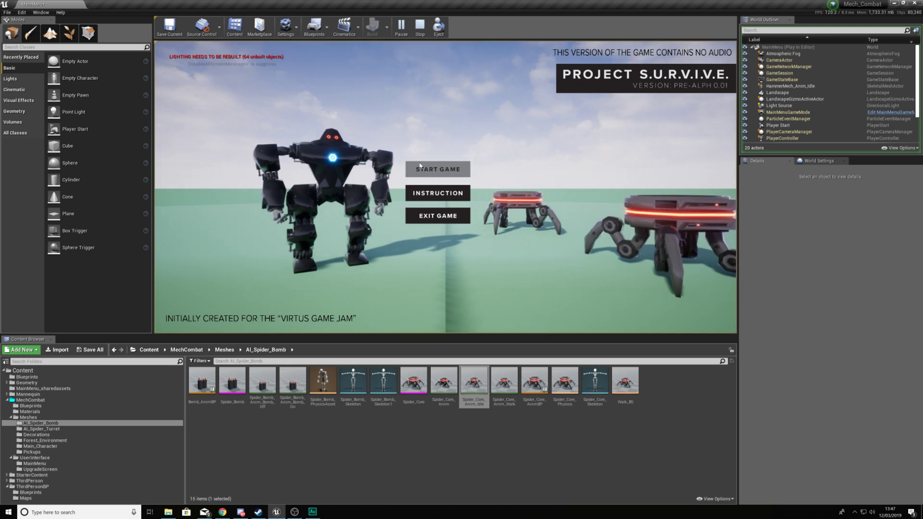
key("Escape")
- Switch to foliage painting and add the Rock2_3 mesh from Forest_Environment as a foliage type
right_click_drag(413, 202, 413, 226)
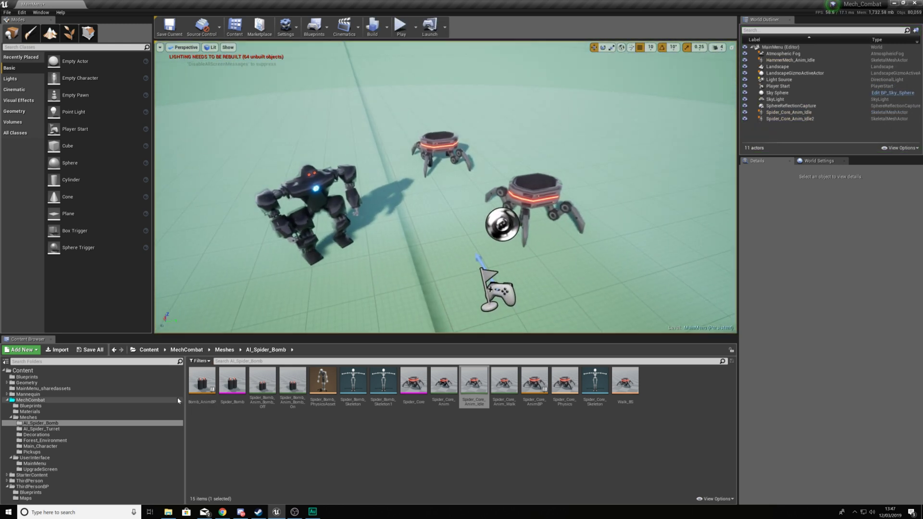
left_click(45, 441)
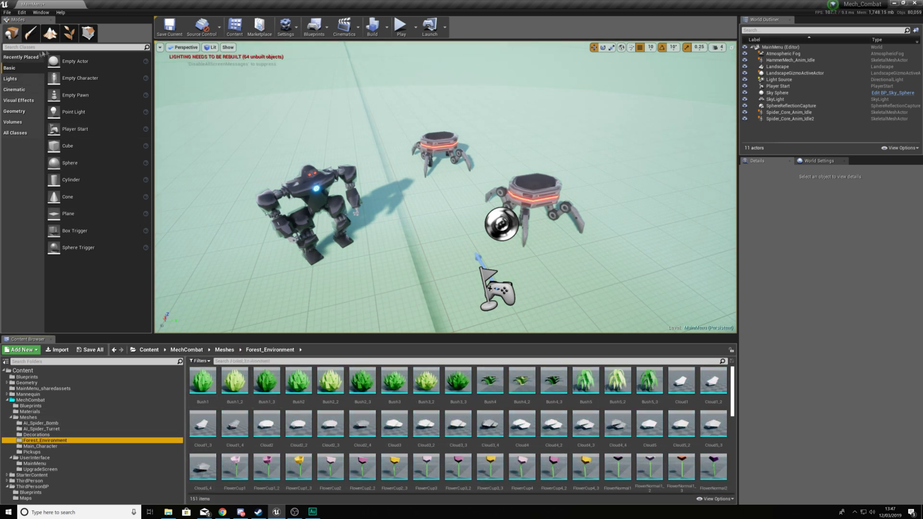
left_click(69, 34)
scroll(622, 431, "down", 3)
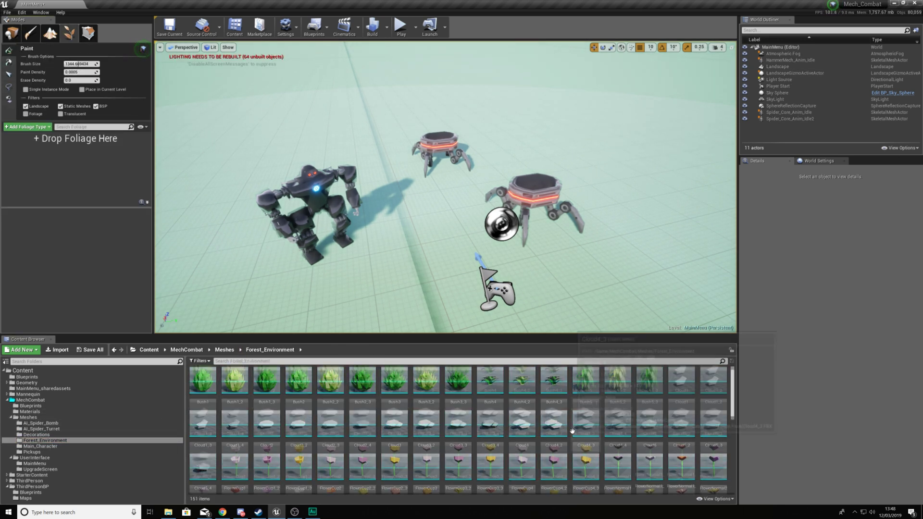
left_click_drag(734, 430, 734, 443)
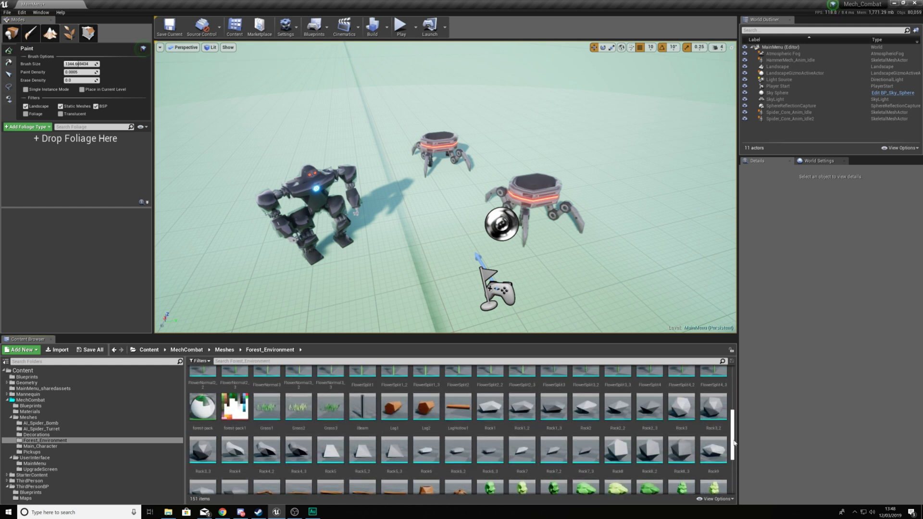
left_click_drag(650, 408, 72, 165)
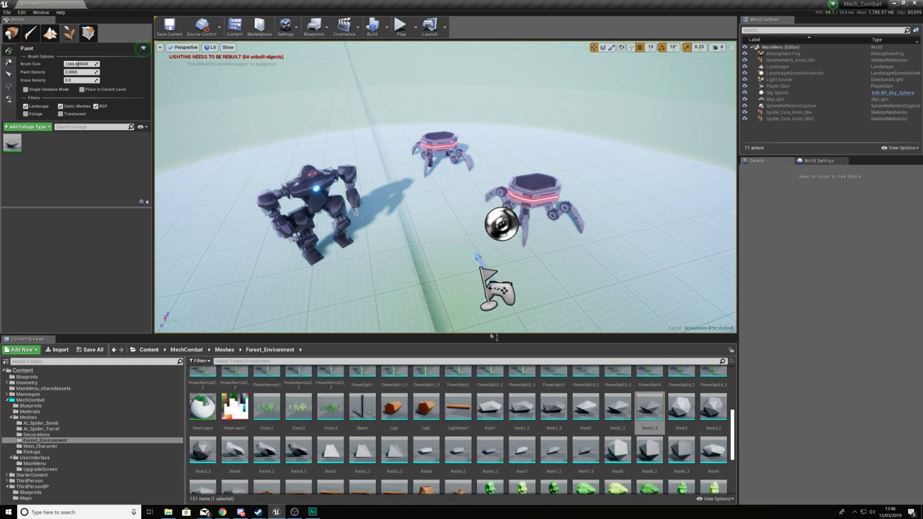
- Shrink the foliage brush and paint scattered rocks around and behind the mech and spiders
key("s")
mouse_move(521, 320)
right_mouse_down()
mouse_move(486, 343)
mouse_move(505, 327)
right_mouse_up()
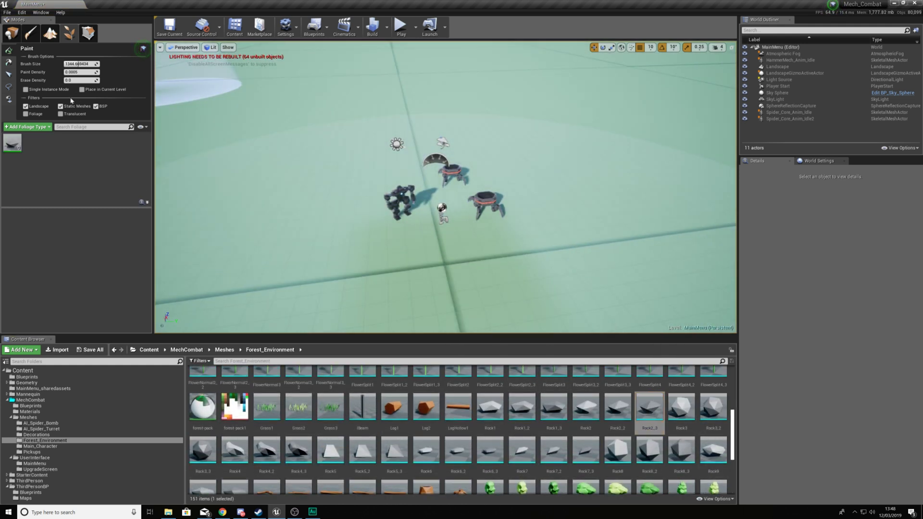
mouse_move(280, 109)
left_mouse_down()
mouse_move(381, 144)
mouse_move(273, 210)
mouse_move(364, 257)
mouse_move(354, 129)
mouse_move(540, 138)
mouse_move(385, 115)
mouse_move(303, 158)
mouse_move(371, 102)
left_mouse_up()
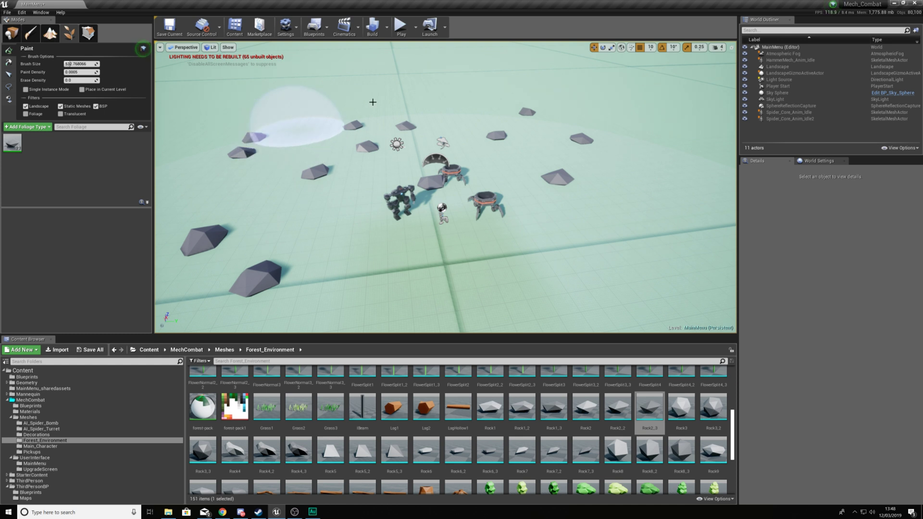
scroll(370, 103, "up", 5)
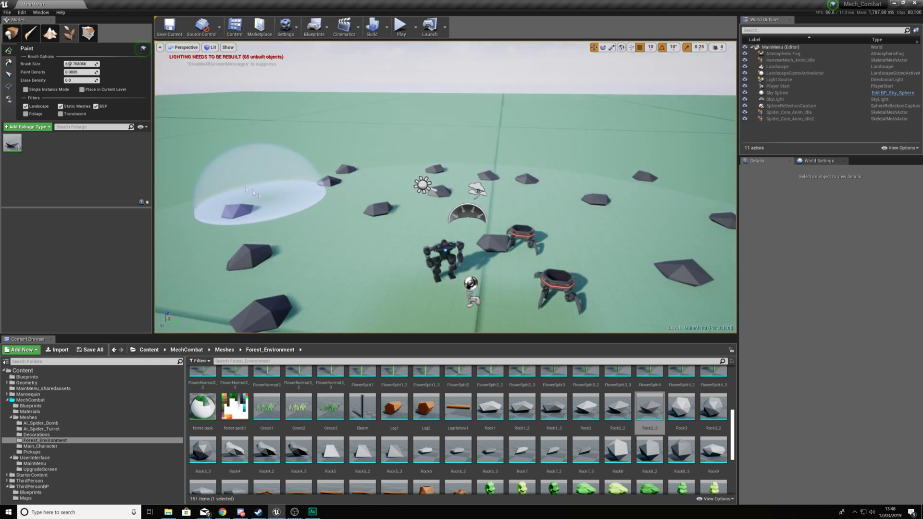
key("d")
mouse_move(412, 140)
right_mouse_down()
mouse_move(397, 166)
mouse_move(370, 139)
right_mouse_up()
mouse_move(412, 139)
left_mouse_down()
mouse_move(639, 154)
mouse_move(587, 144)
mouse_move(442, 149)
mouse_move(559, 157)
left_mouse_up()
right_click_drag(533, 169, 601, 181)
key("a")
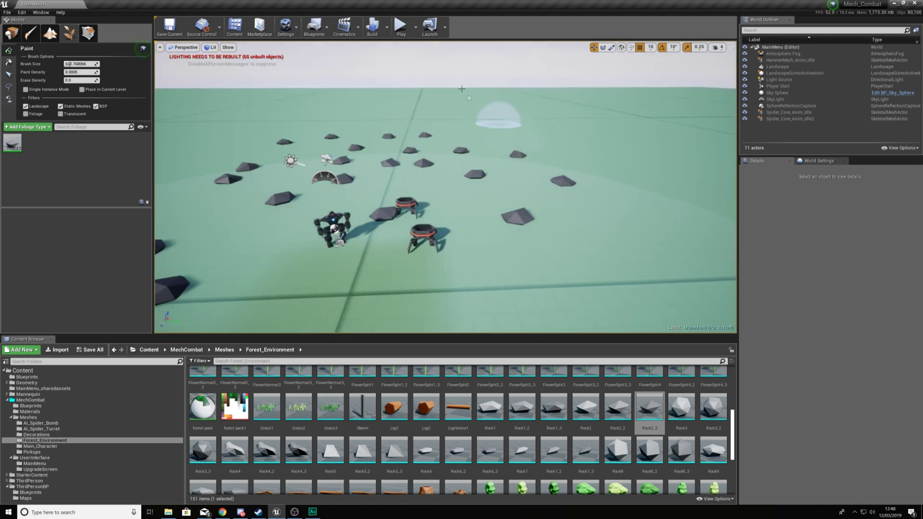
- Preview the main menu with the painted rocks in the background
left_click(402, 30)
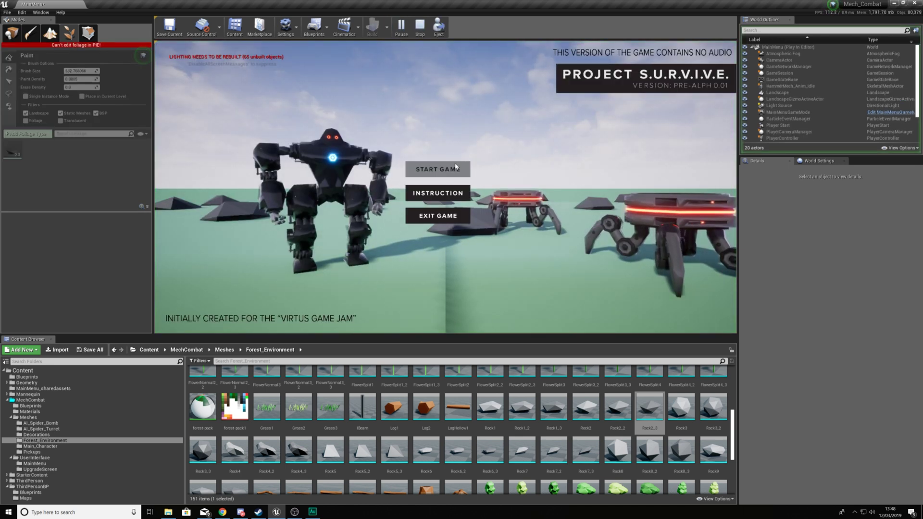
left_click(439, 168)
key("Escape")
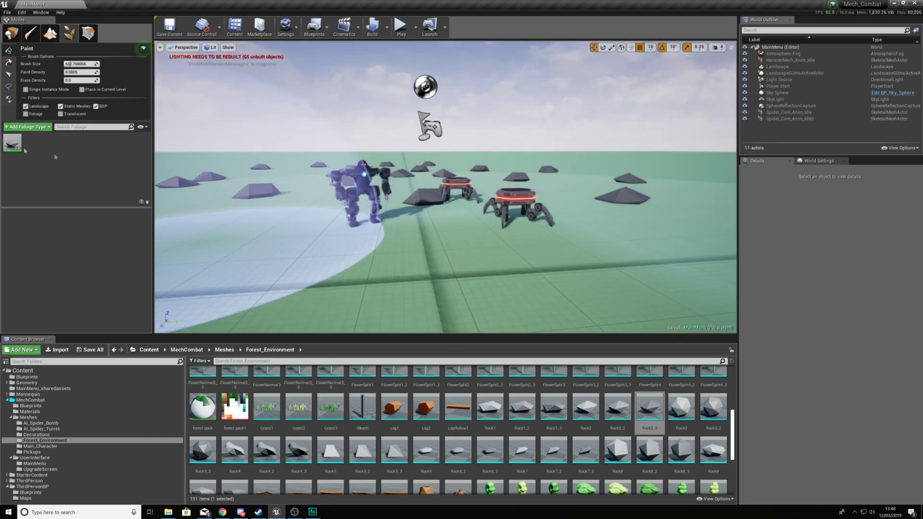
- Add Tree6_3, Tree10 and Tree10_2 as foliage types and deactivate the rock type for painting
scroll(446, 437, "up", 3)
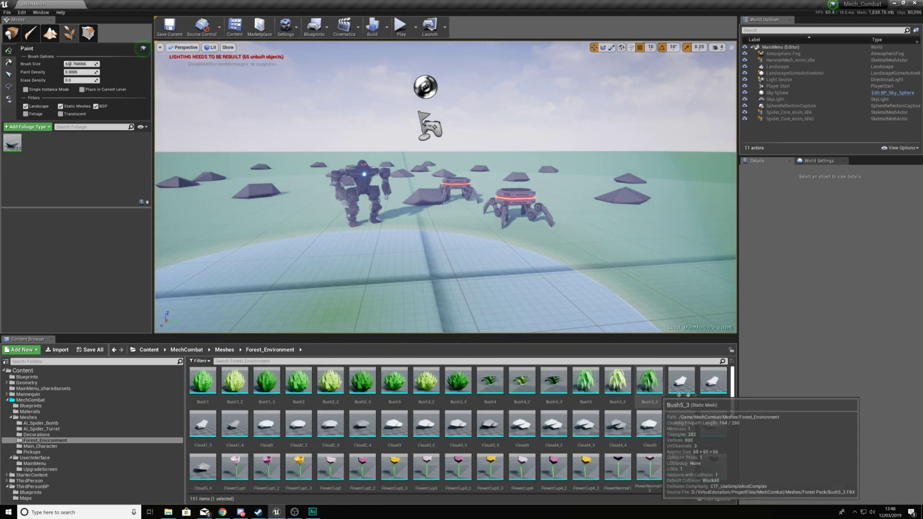
left_click_drag(732, 387, 731, 485)
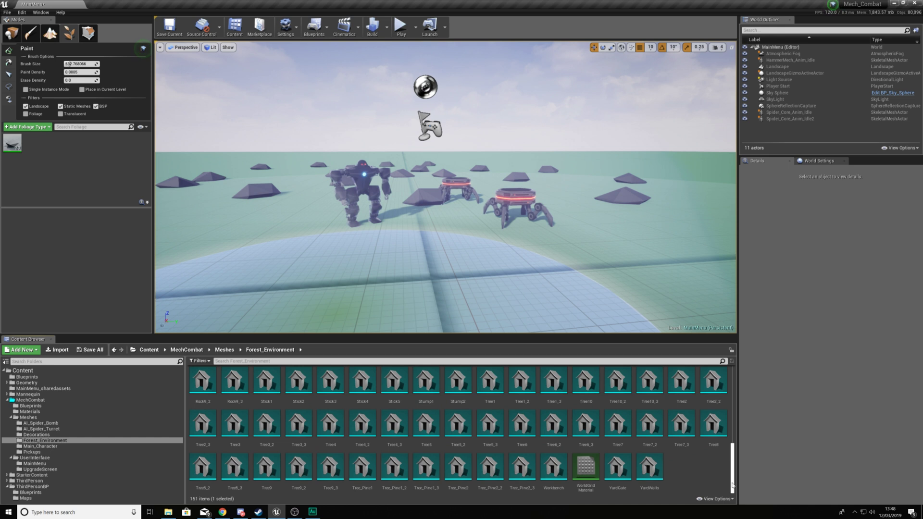
left_click(597, 417)
left_click(586, 382, "ctrl")
left_click(617, 382, "ctrl")
left_click_drag(1, 155, 35, 158)
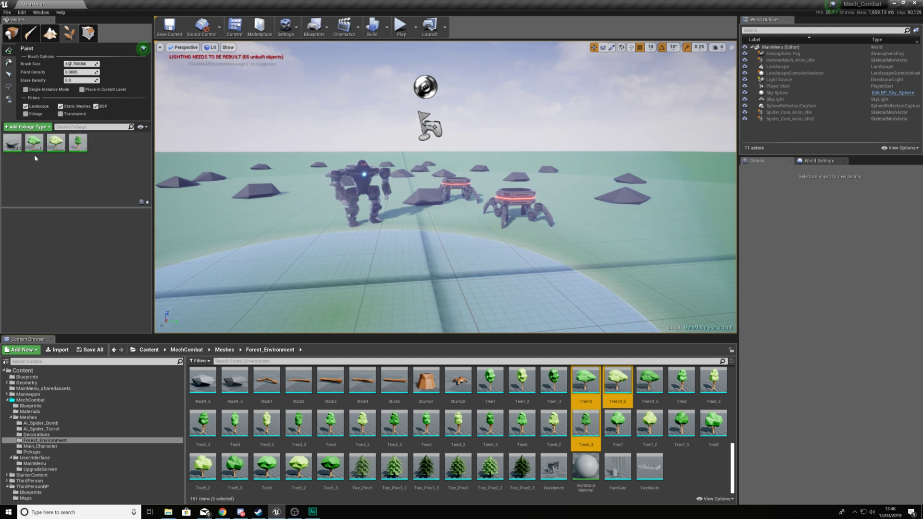
left_click(8, 139)
- Try painting the three tree types among the rocks behind the mech, and undo the foliage painting
right_click_drag(308, 178, 305, 193)
right_click_drag(404, 243, 404, 224)
key("s")
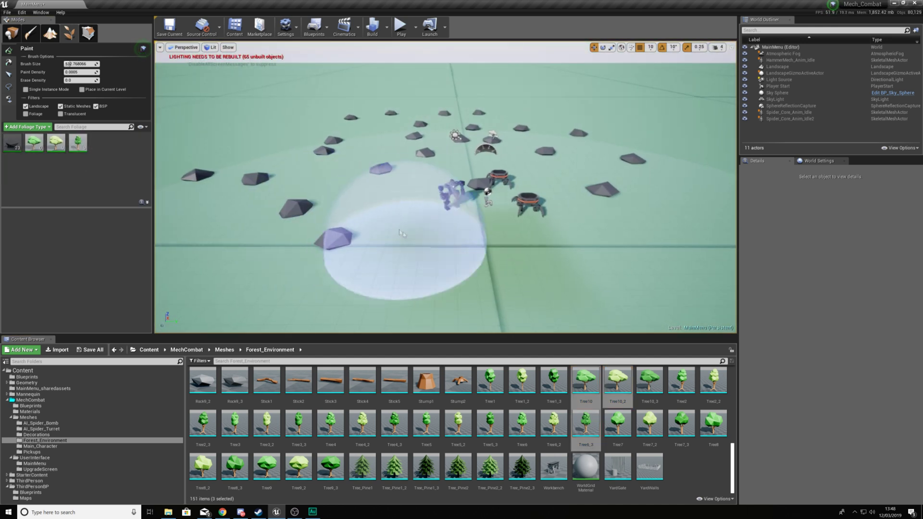
mouse_move(331, 224)
left_mouse_down()
mouse_move(305, 216)
mouse_move(346, 152)
mouse_move(484, 150)
mouse_move(552, 163)
left_mouse_up()
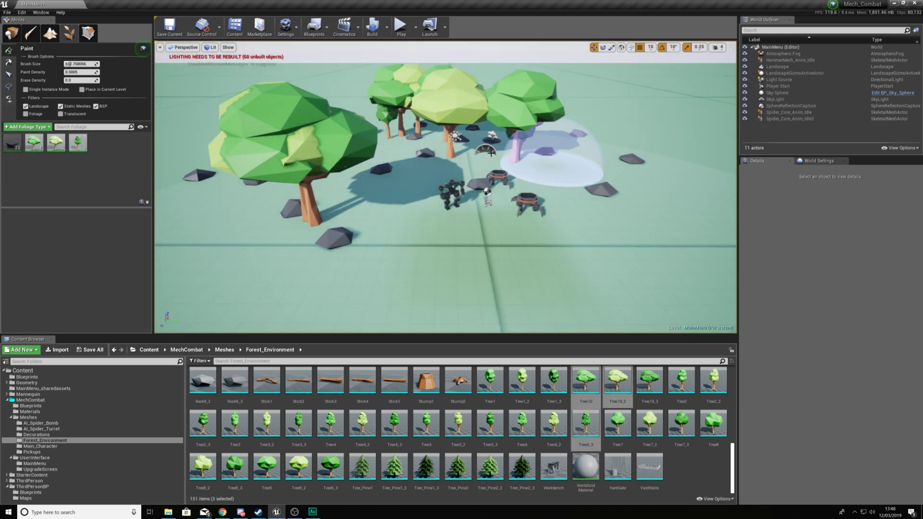
right_click_drag(382, 152, 334, 126)
key("ctrl+z")
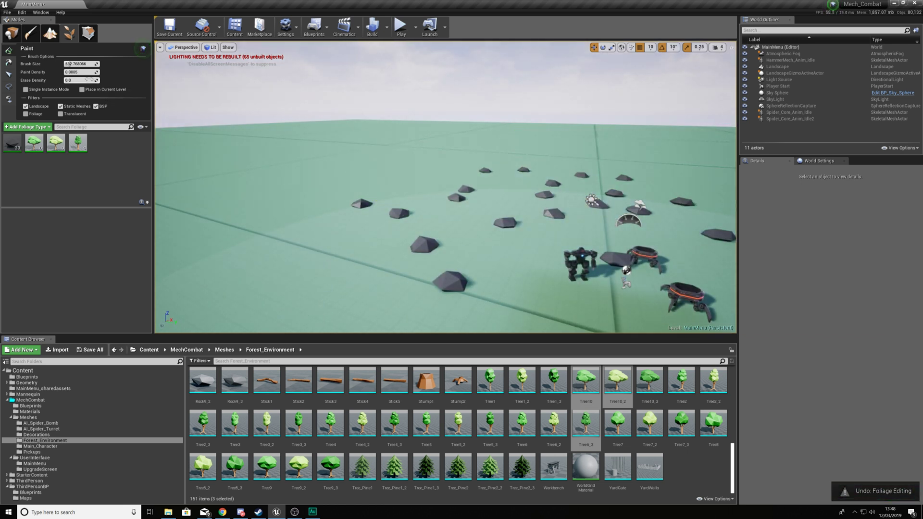
- Set the painting density of the three tree types to 30 and paint trees among the rocks behind the mech
left_click(33, 145)
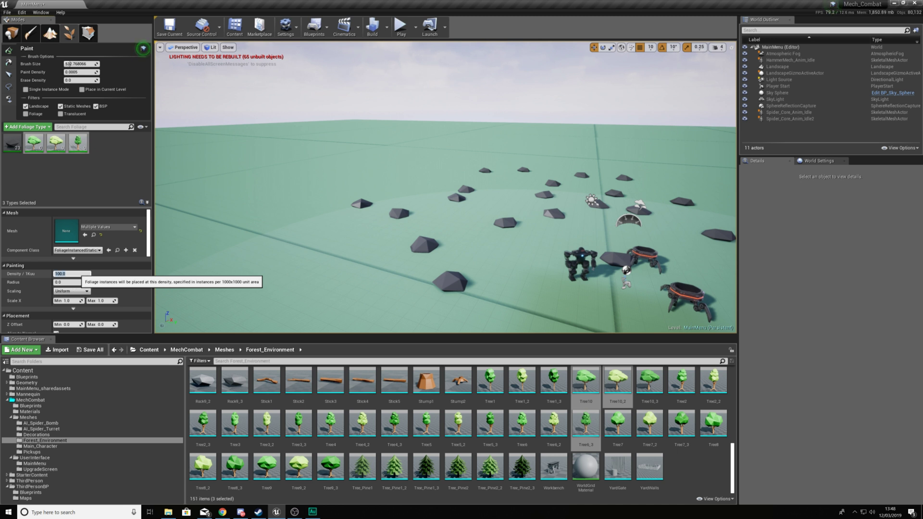
mouse_move(383, 195)
left_mouse_down()
mouse_move(435, 255)
mouse_move(673, 218)
mouse_move(720, 274)
mouse_move(721, 264)
left_mouse_up()
right_click_drag(722, 265, 697, 271)
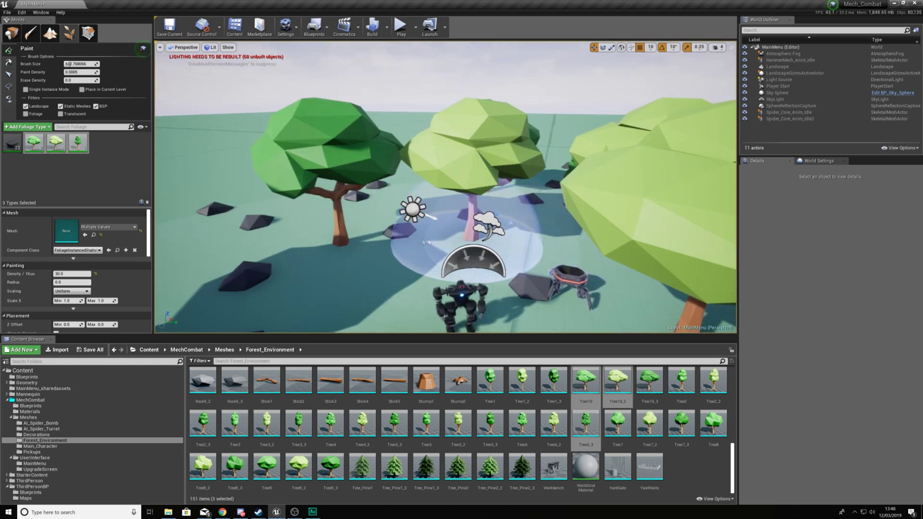
left_click(204, 217)
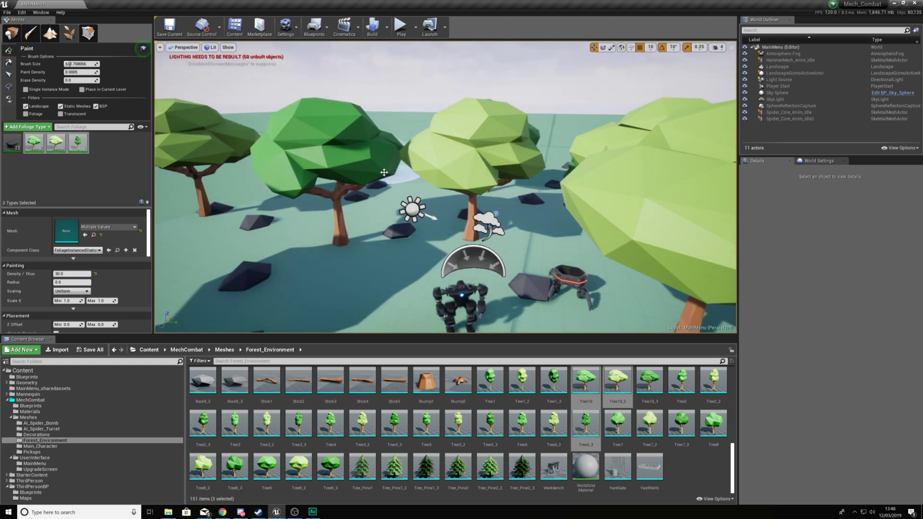
- Paint additional trees farther behind the rocks to fill out the distant background
mouse_move(443, 147)
right_mouse_down()
mouse_move(426, 158)
mouse_move(436, 152)
mouse_move(429, 130)
mouse_move(433, 192)
mouse_move(423, 204)
mouse_move(445, 187)
right_mouse_up()
right_click_drag(500, 222, 587, 288)
left_click(448, 313)
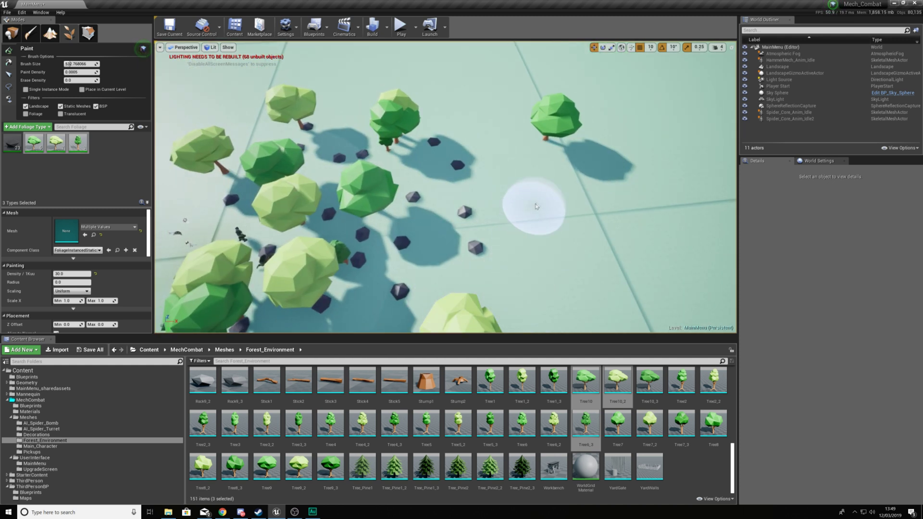
left_click(534, 205)
left_click(447, 149)
left_click(602, 264)
left_click(624, 283)
left_click(521, 275)
mouse_move(521, 275)
right_mouse_down()
mouse_move(486, 255)
mouse_move(552, 325)
right_mouse_up()
- Add the Stick5 mesh from Forest_Environment as a foliage type
scroll(432, 418, "up", 1)
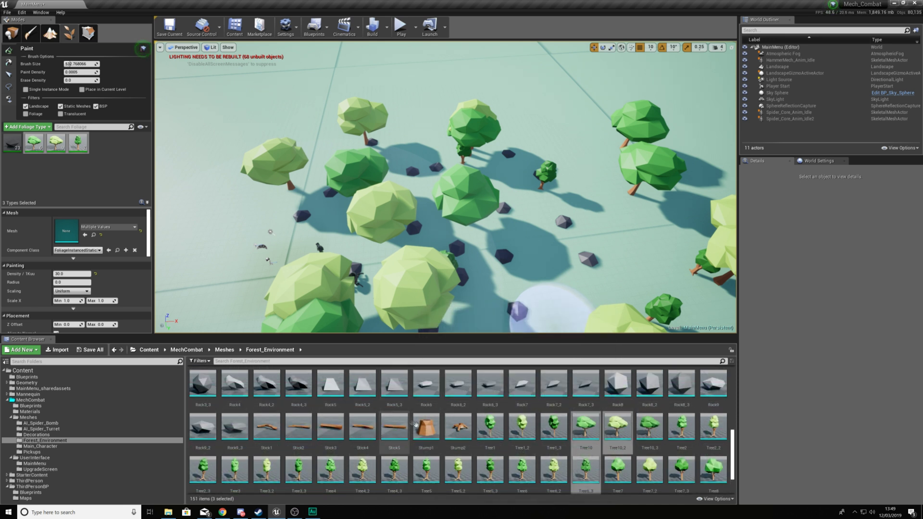
left_click(396, 431)
left_click_drag(397, 437, 71, 153)
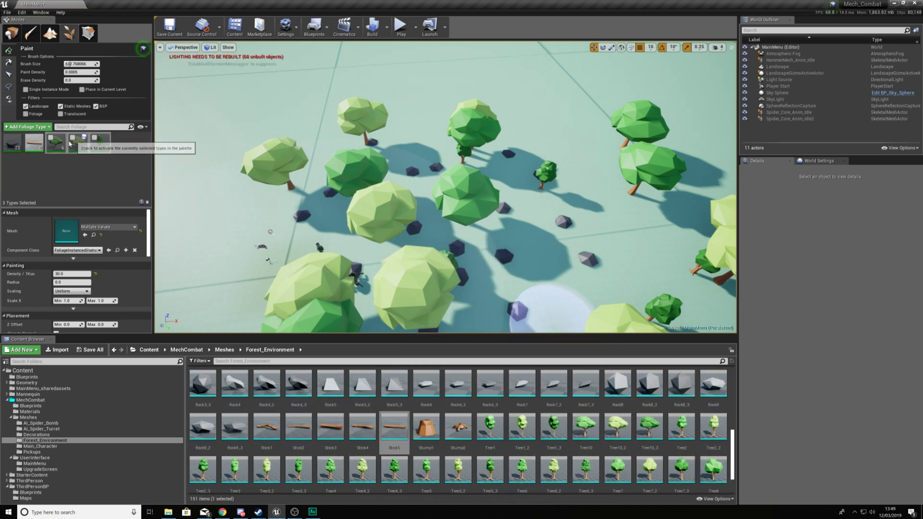
- Paint only the Stick5 foliage across the ground among the trees and rocks behind the mech, with a paint density of about 0.35
left_click(34, 143)
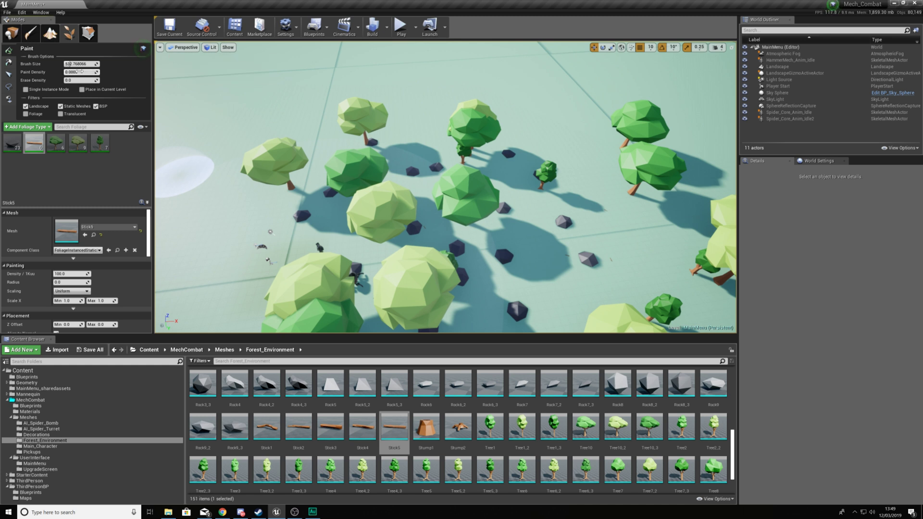
left_click_drag(598, 212, 634, 262)
left_click_drag(654, 227, 673, 231)
mouse_move(674, 230)
right_mouse_down()
mouse_move(592, 241)
mouse_move(553, 269)
mouse_move(649, 230)
mouse_move(673, 187)
mouse_move(664, 183)
mouse_move(672, 190)
right_mouse_up()
key("w")
key("w")
key("d")
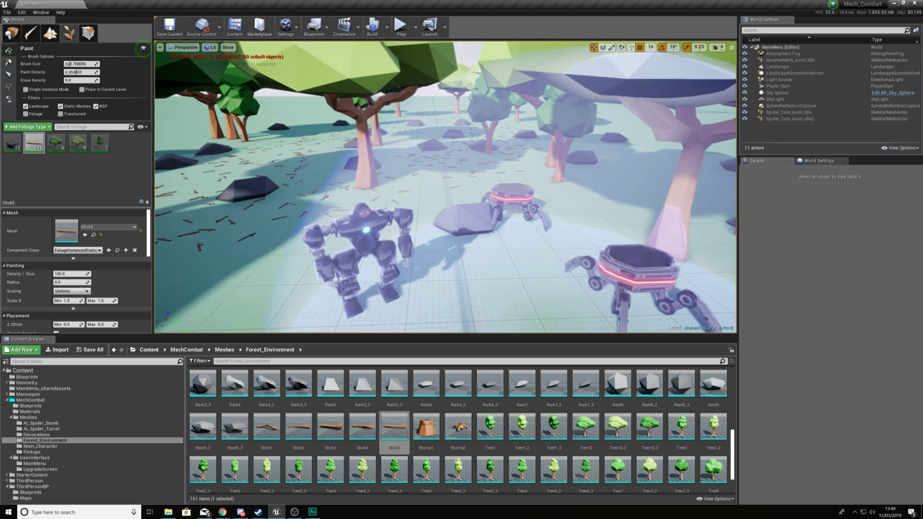
- Paint more sticks around the mech, the spiders and the nearby tree trunks
scroll(462, 404, "up", 3)
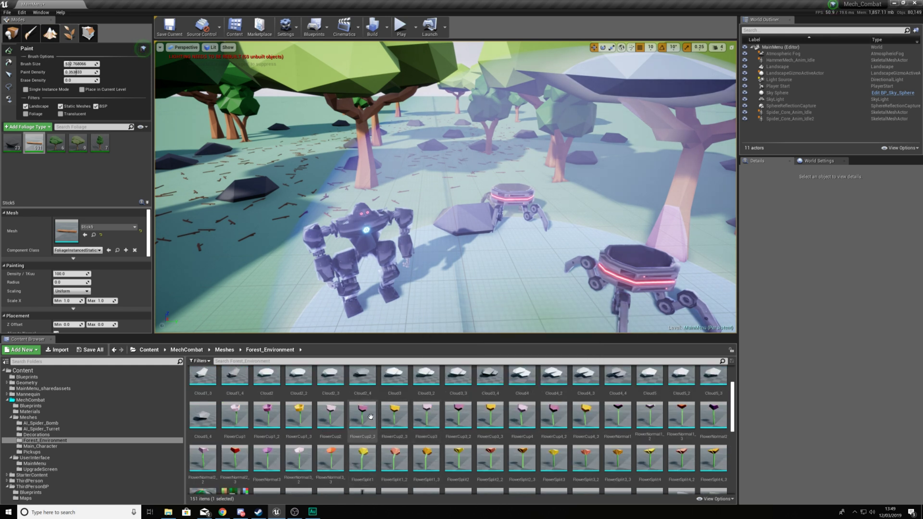
scroll(418, 404, "up", 2)
key("s")
mouse_move(420, 228)
right_mouse_down()
mouse_move(423, 254)
mouse_move(426, 248)
right_mouse_up()
mouse_move(495, 207)
left_mouse_down()
mouse_move(302, 201)
mouse_move(574, 164)
left_mouse_up()
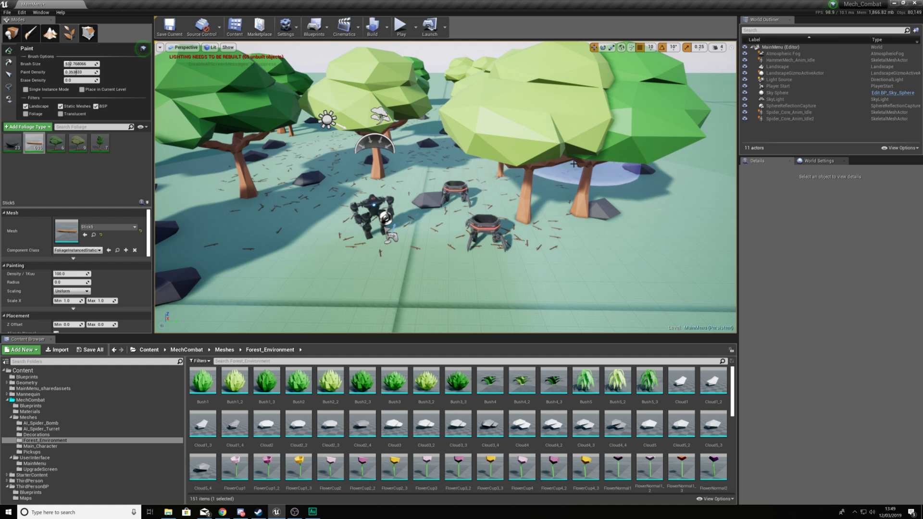
key("w")
right_click_drag(580, 208, 574, 186)
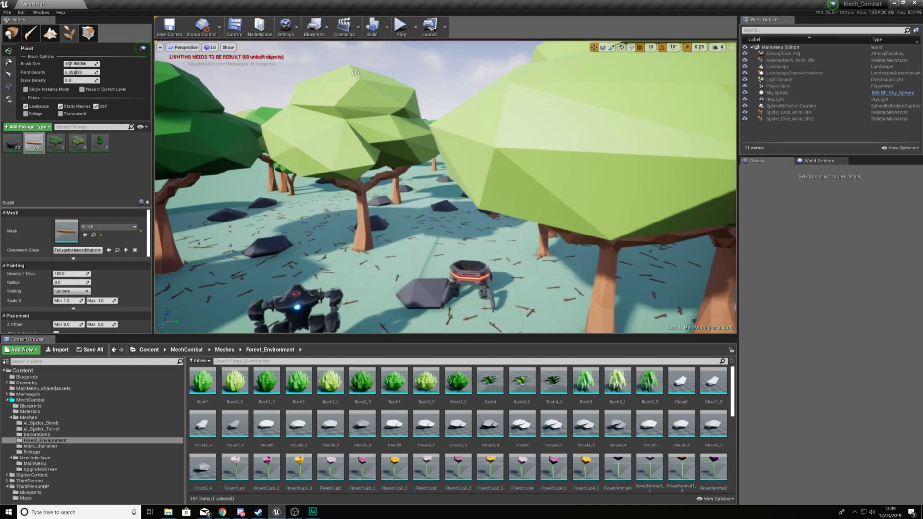
- Run the level in the editor to check the main menu against the dressed background, and end the play session
left_click(400, 29)
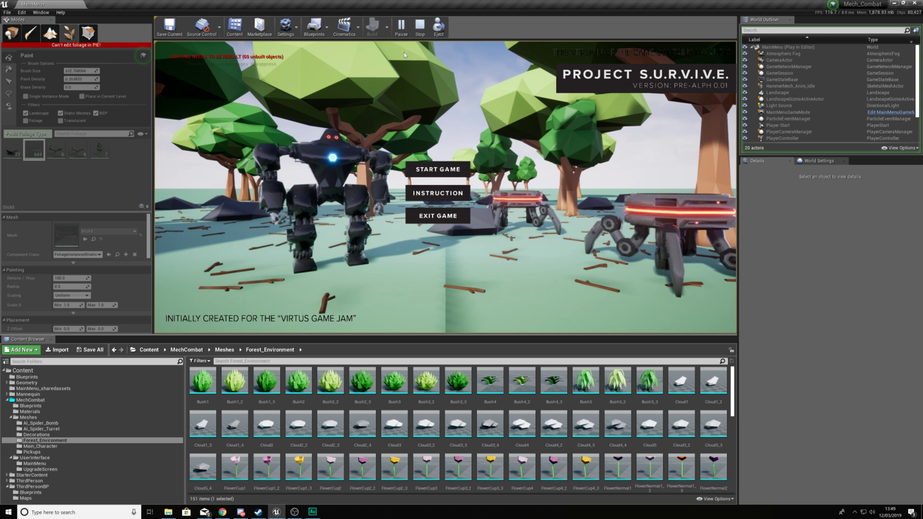
left_click(420, 26)
- Build only the lighting for the MainMenu level
left_click(388, 32)
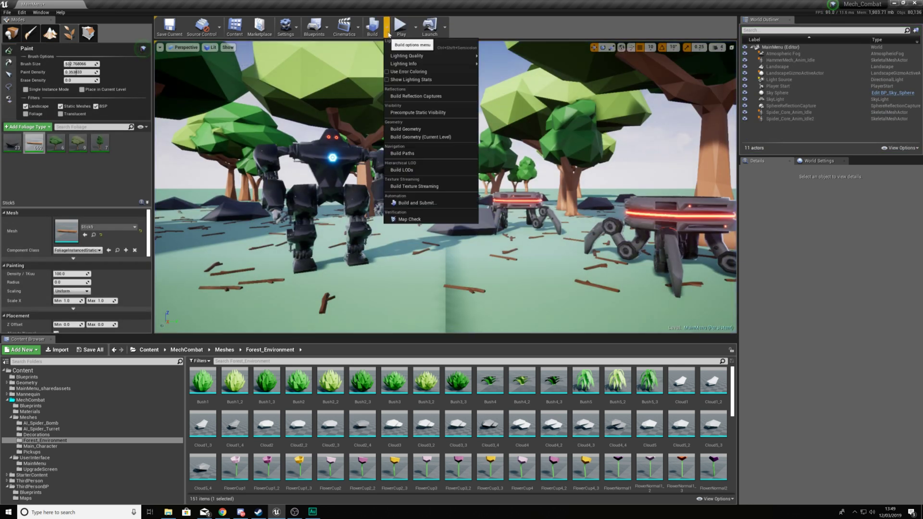
mouse_move(415, 59)
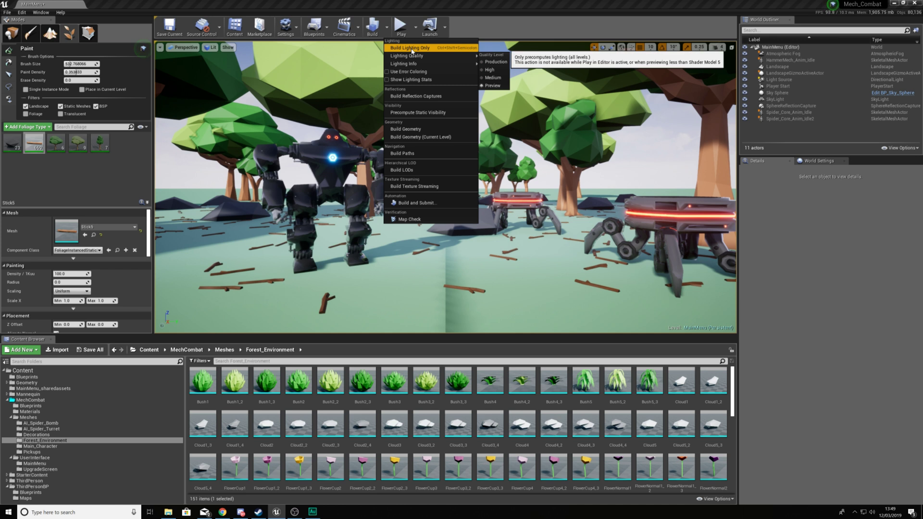
left_click(412, 49)
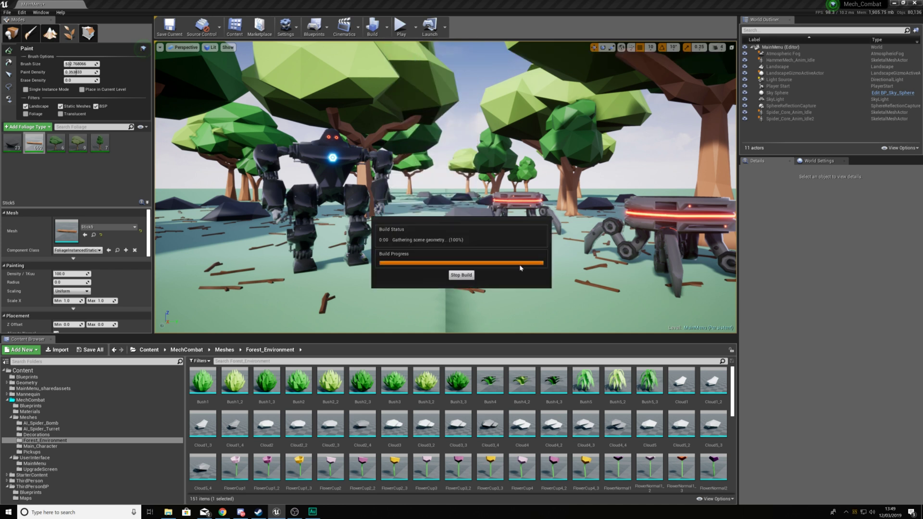